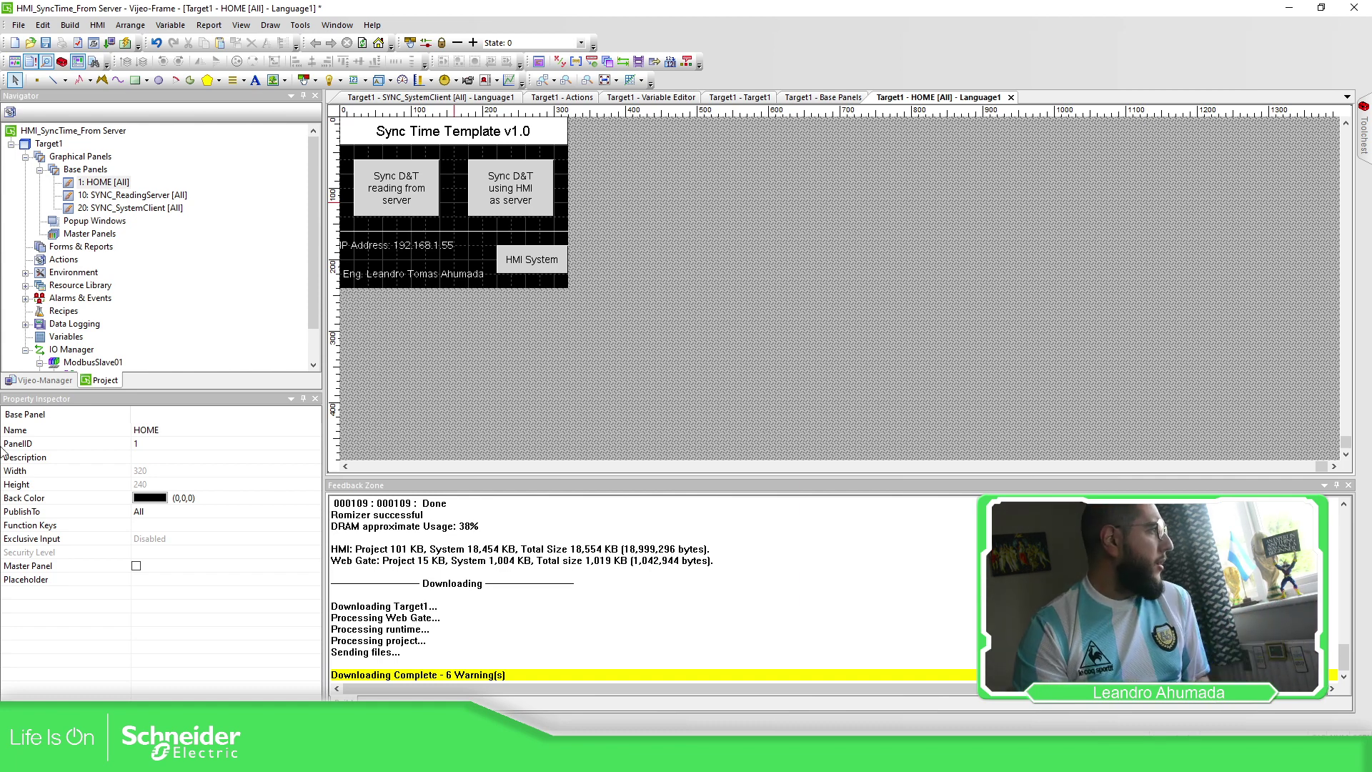
Examine the dialog table settings and available dialog table functions of the BMS equipment, discarding any changes
scroll(63, 315, down, 1)
click(107, 362)
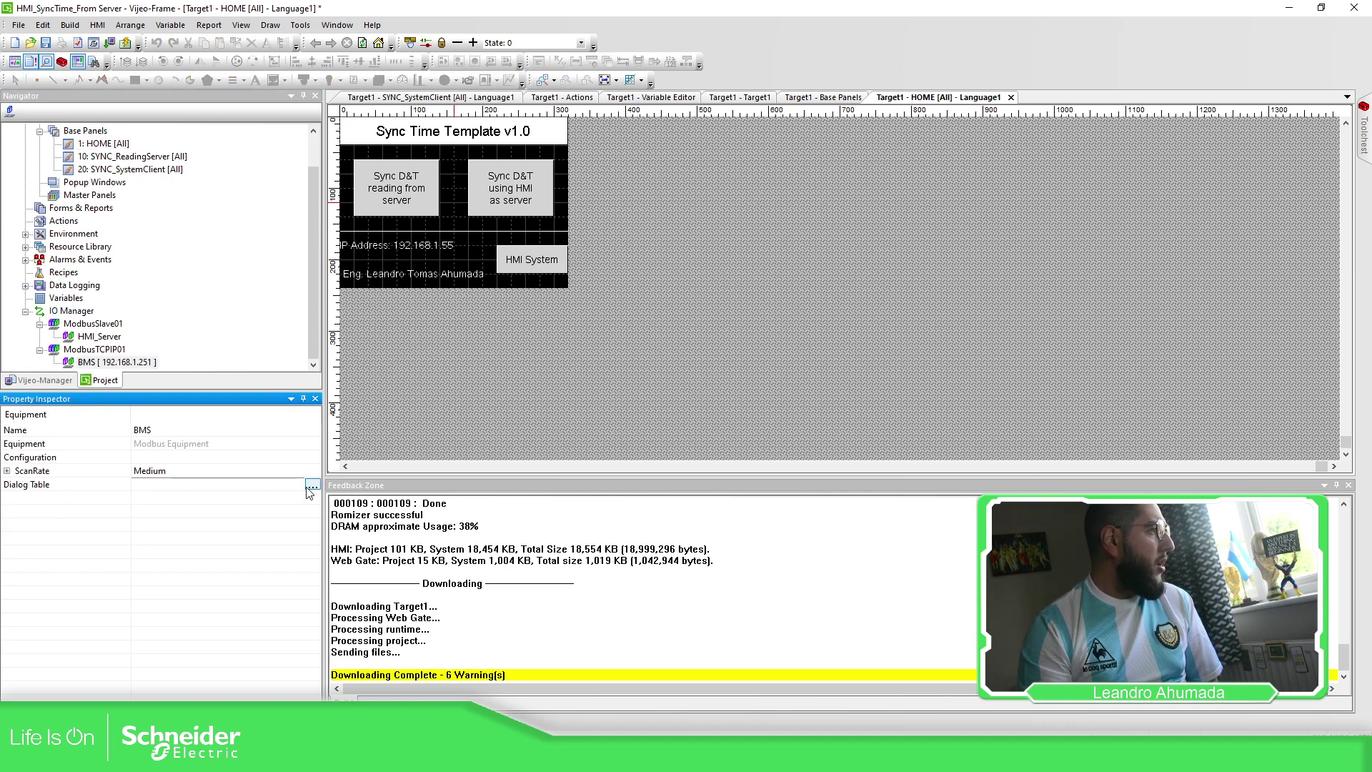
click(312, 484)
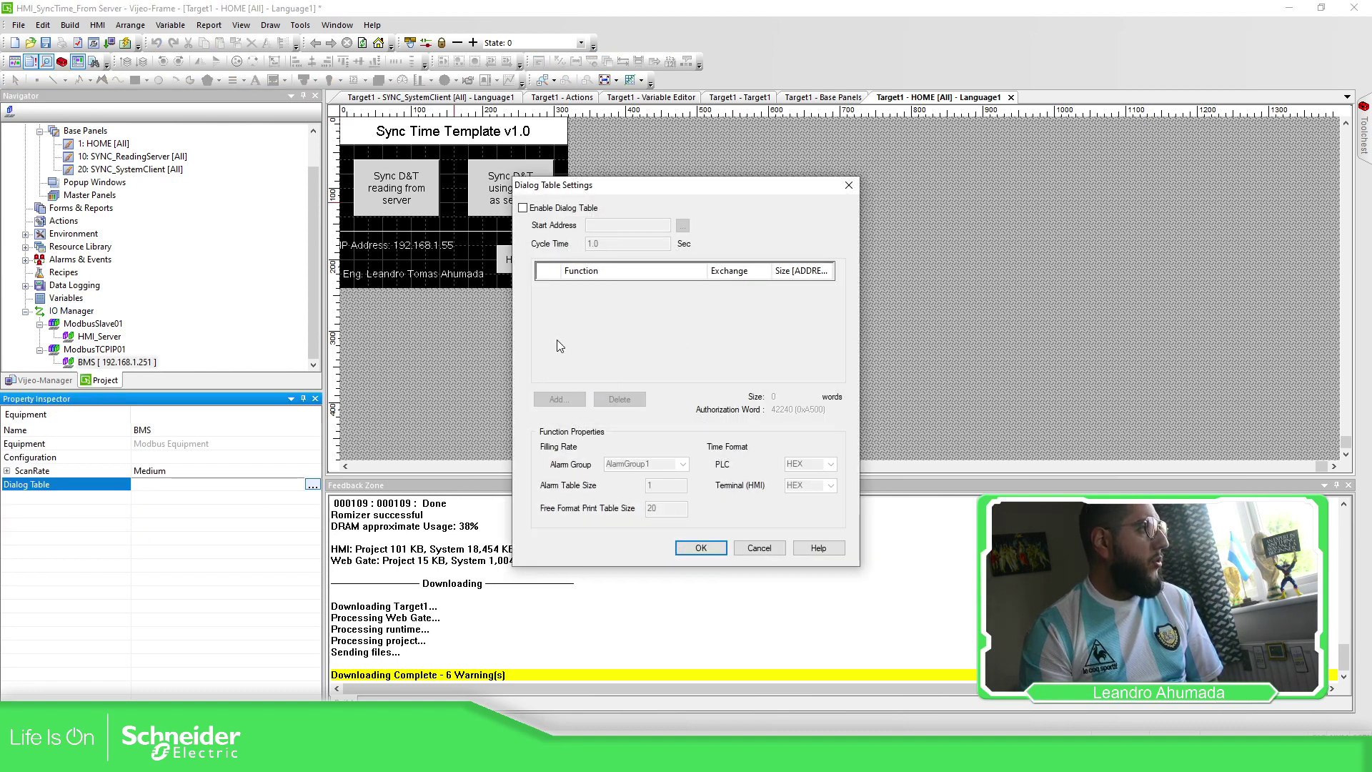
click(523, 208)
click(580, 395)
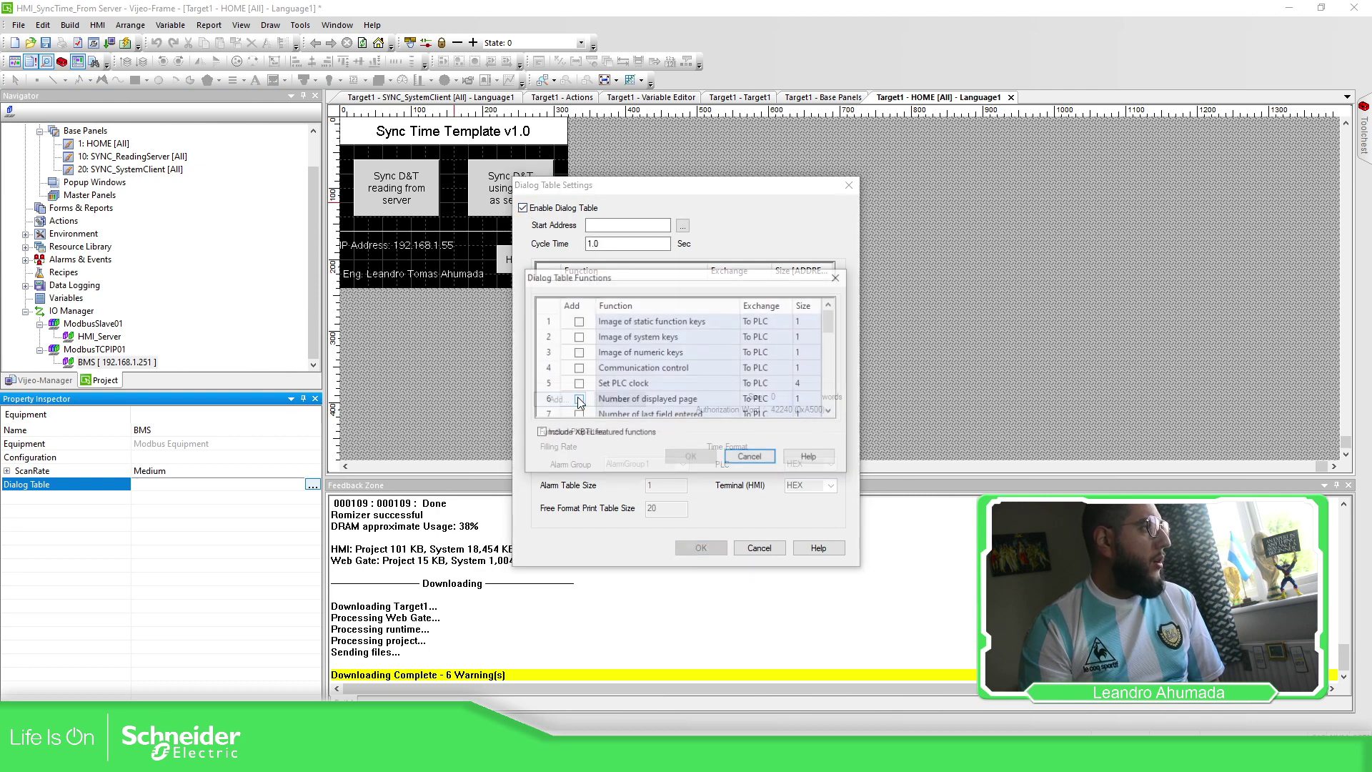
scroll(672, 350, down, 8)
scroll(672, 350, down, 1)
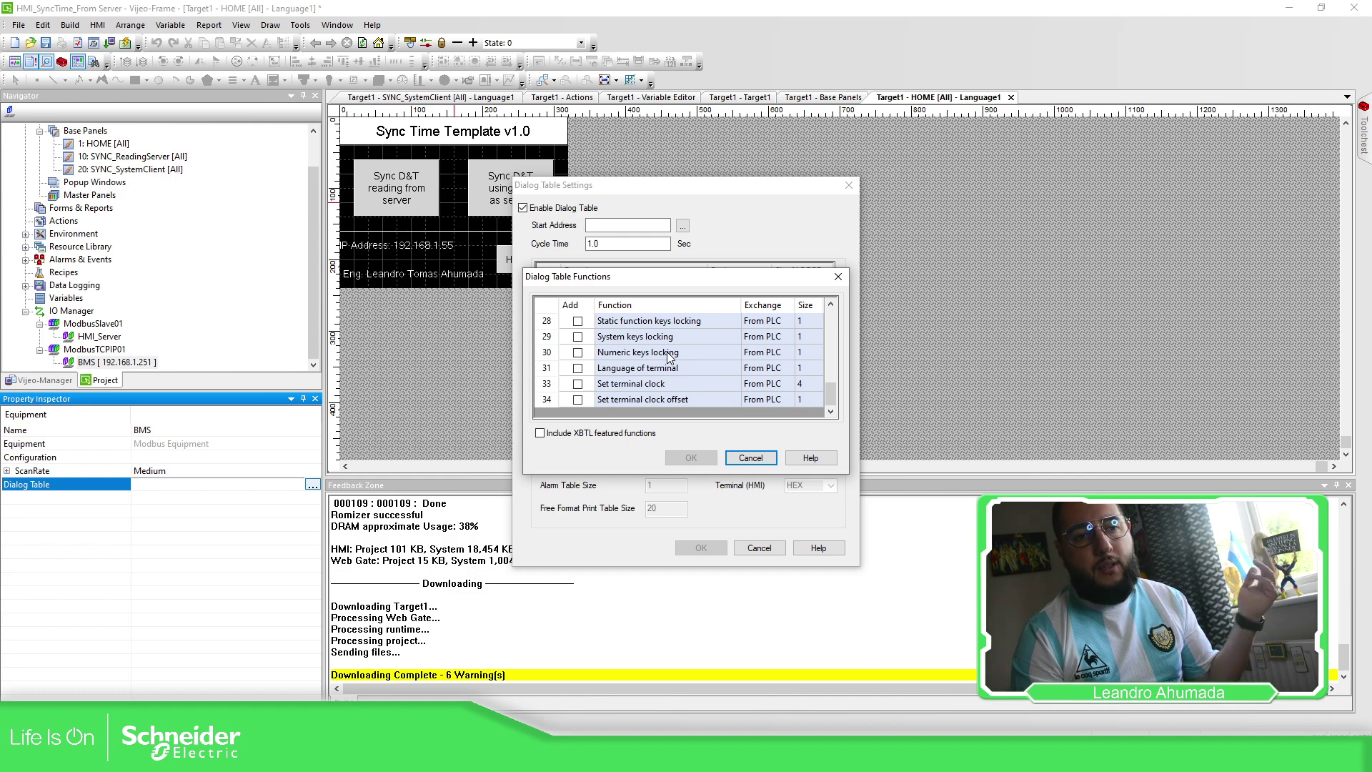
click(759, 461)
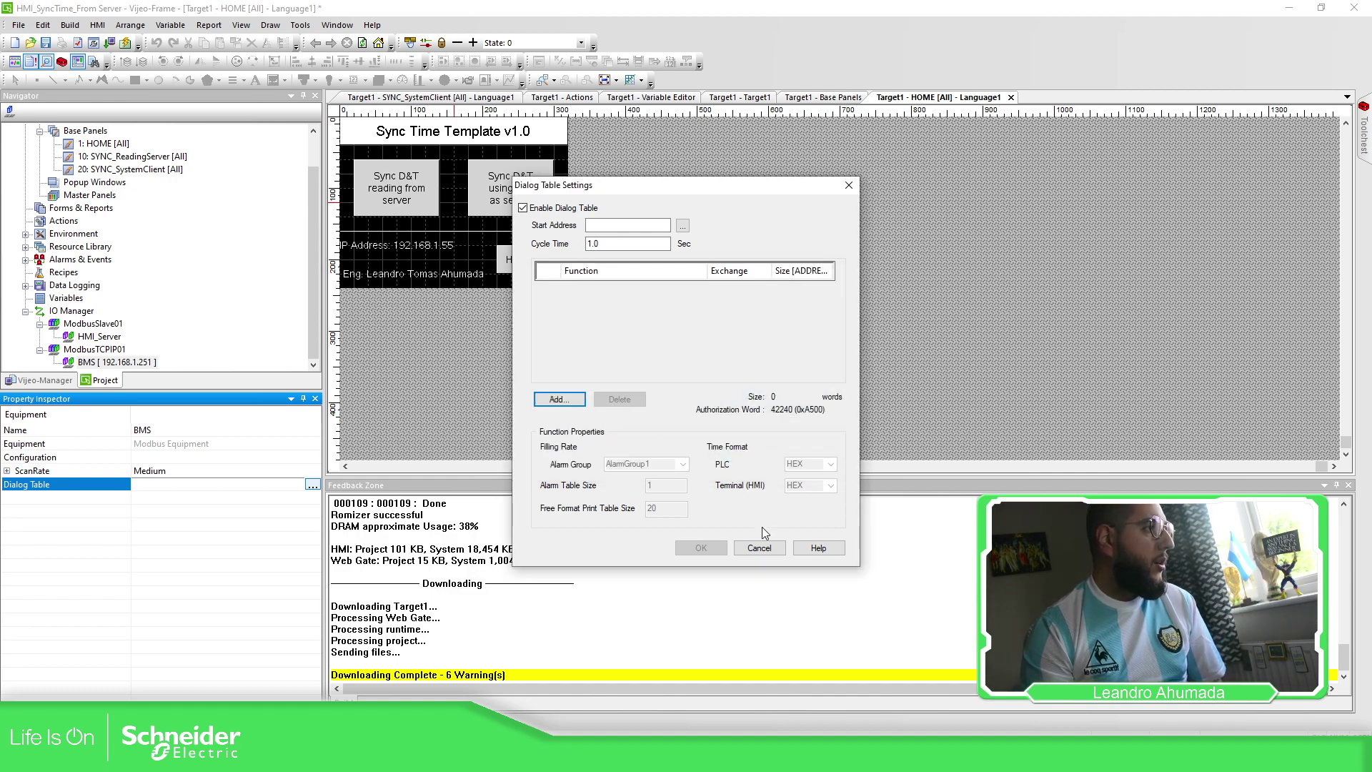
click(759, 548)
click(534, 401)
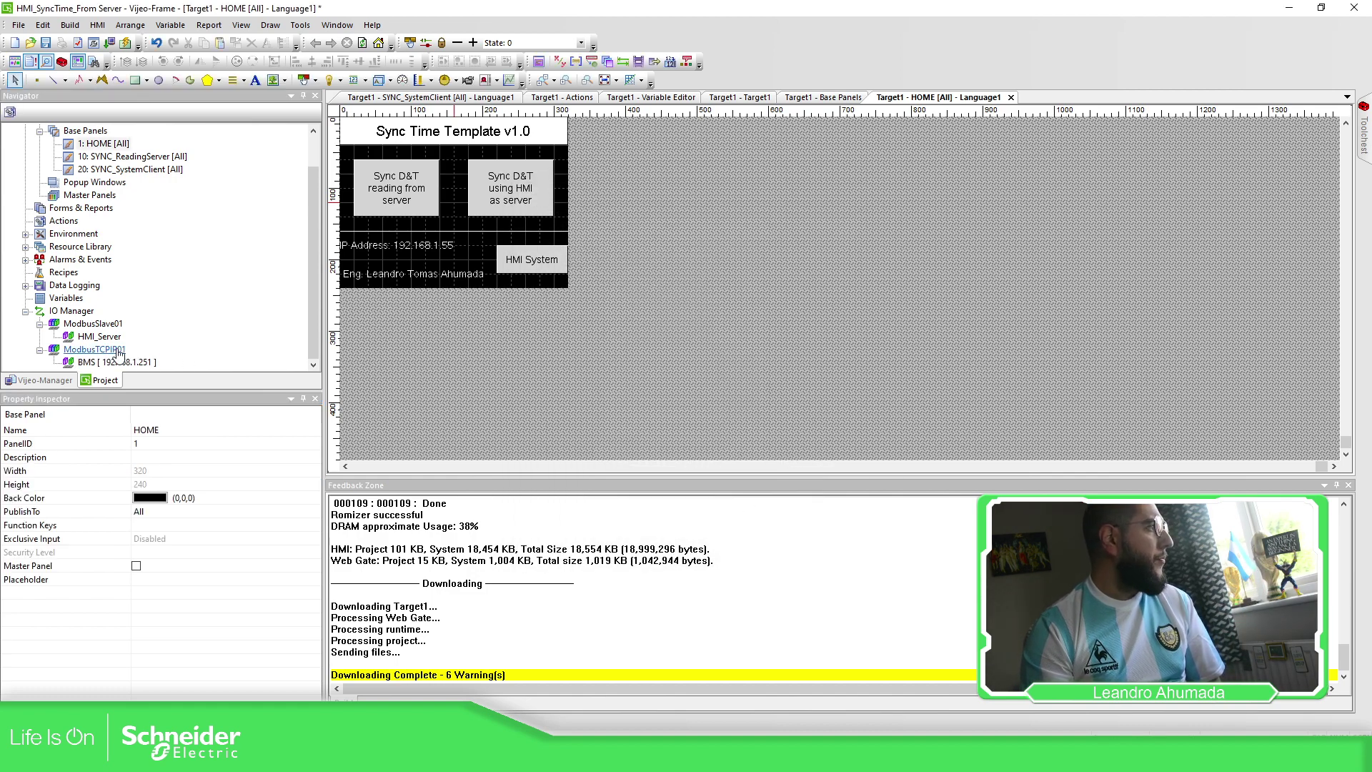
Open the SYNC_ReadingServer base panel from the project's base panels
scroll(115, 351, up, 1)
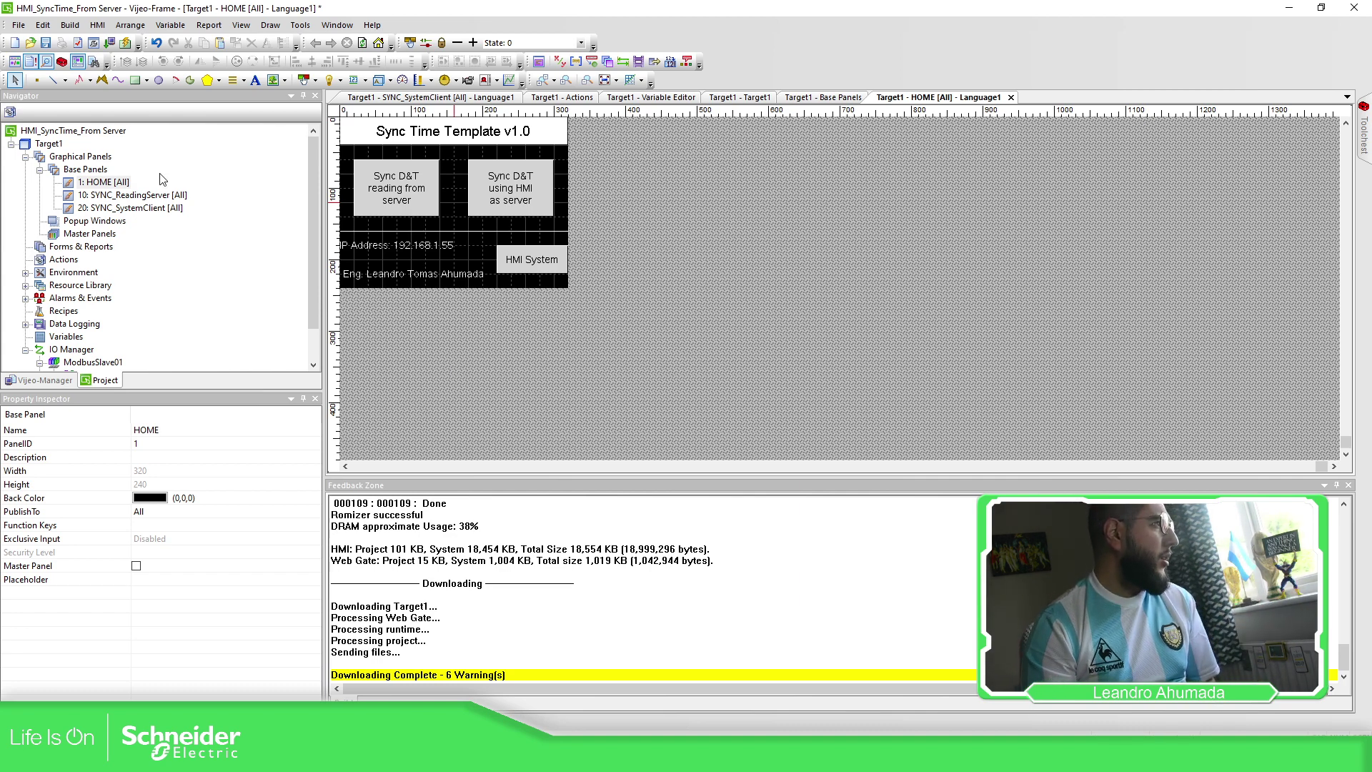
double_click(133, 195)
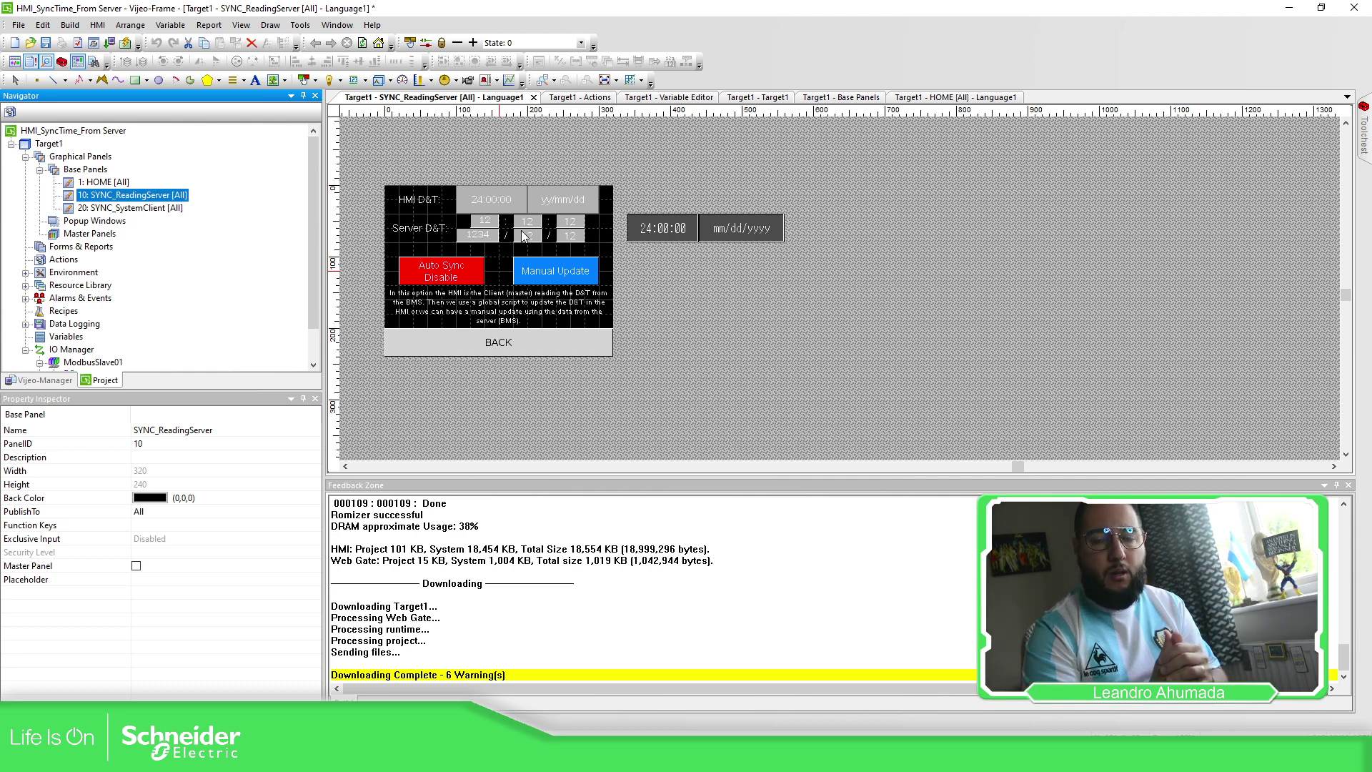
click(676, 335)
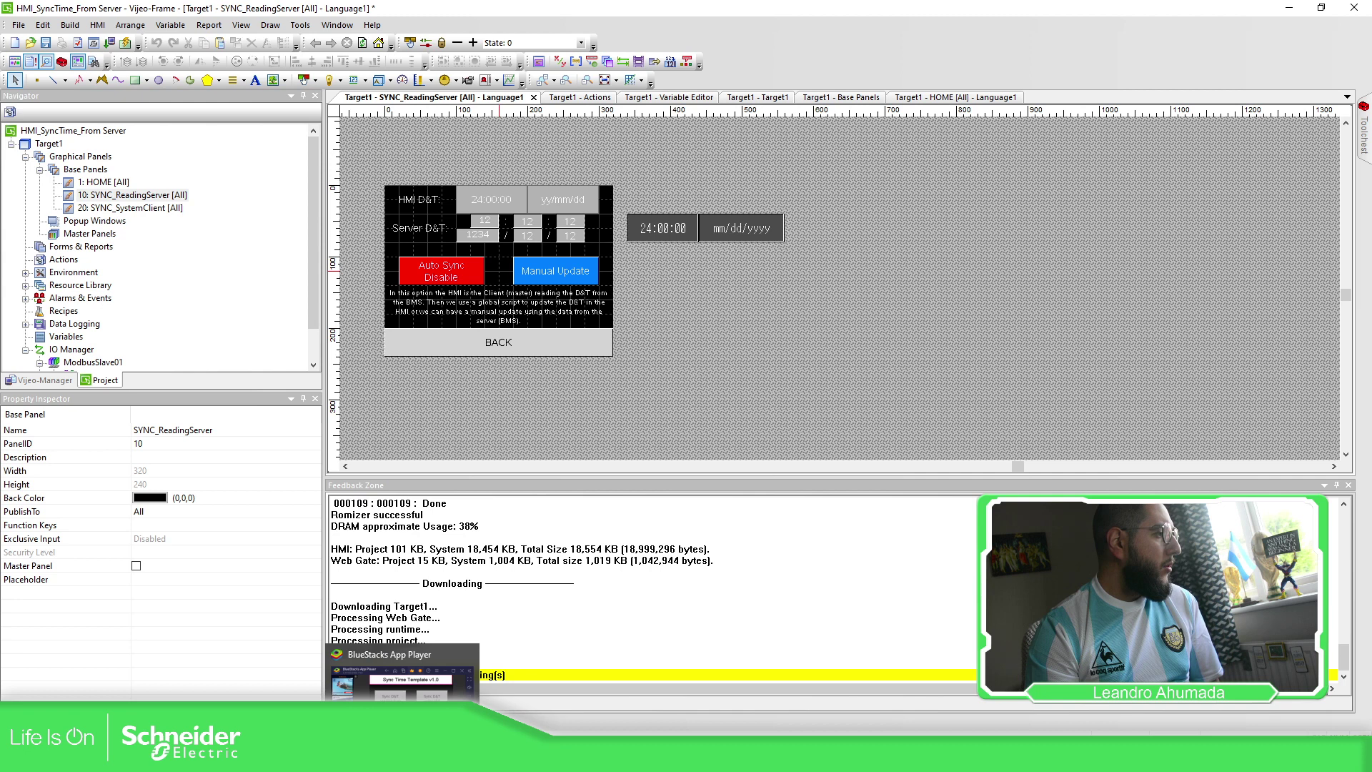
Bring the BlueStacks HMI over the Machine Expert Logic Builder window and open its page for syncing date and time from the server
click(401, 756)
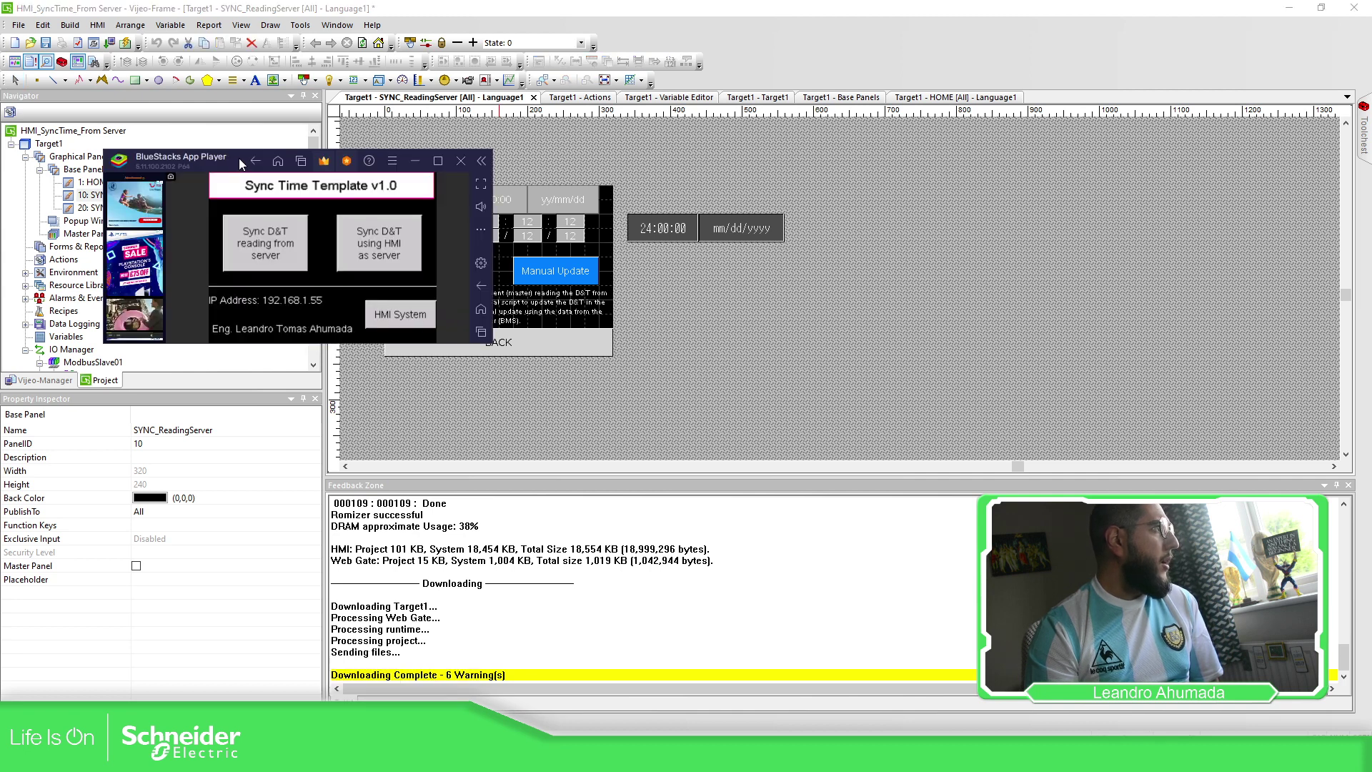
drag(240, 163, 203, 138)
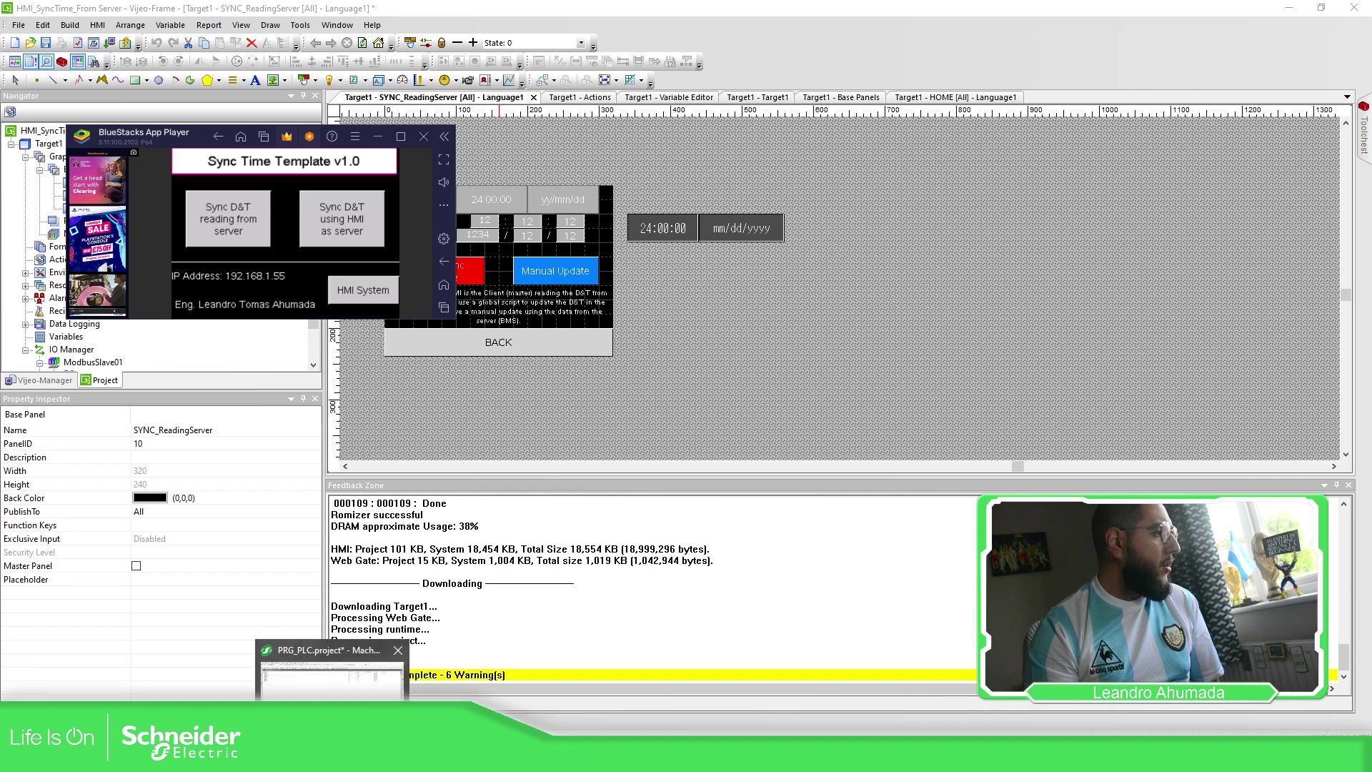
click(343, 756)
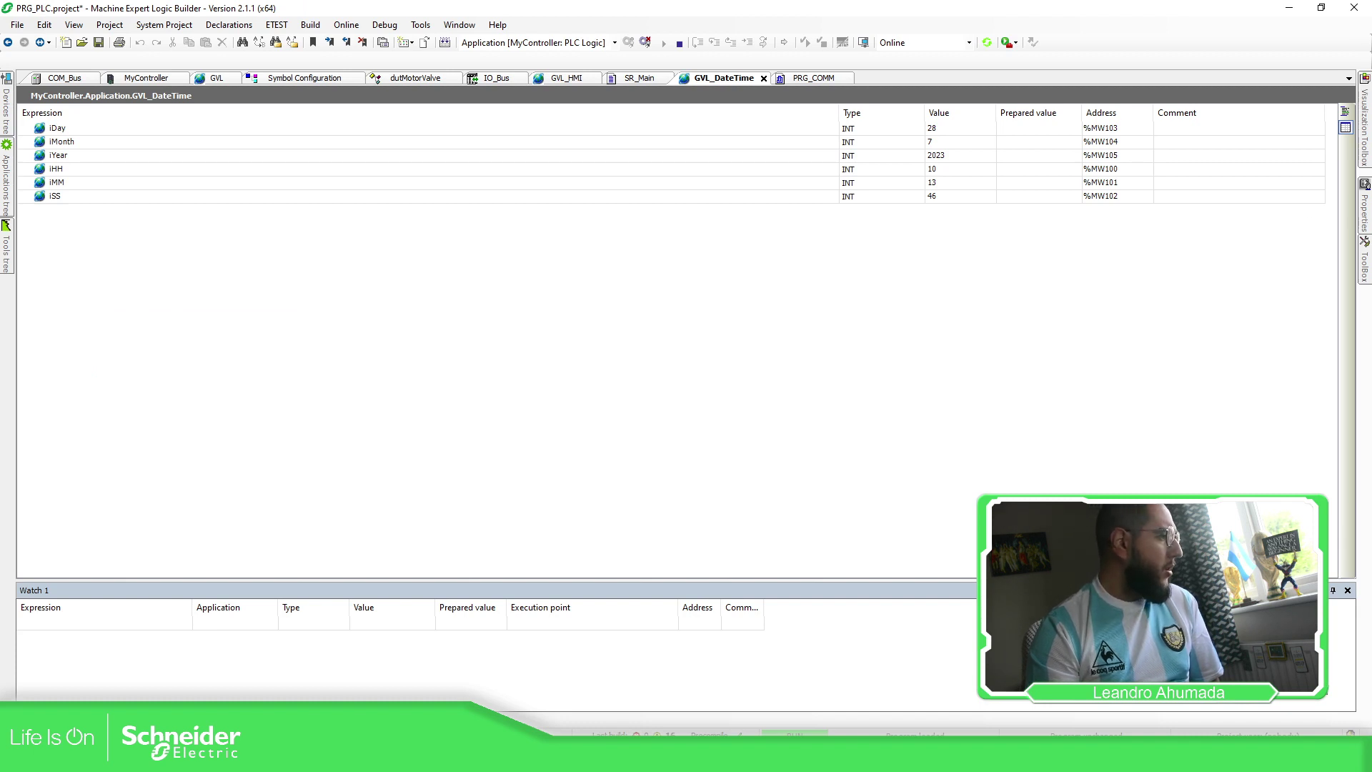
key(alt+Tab)
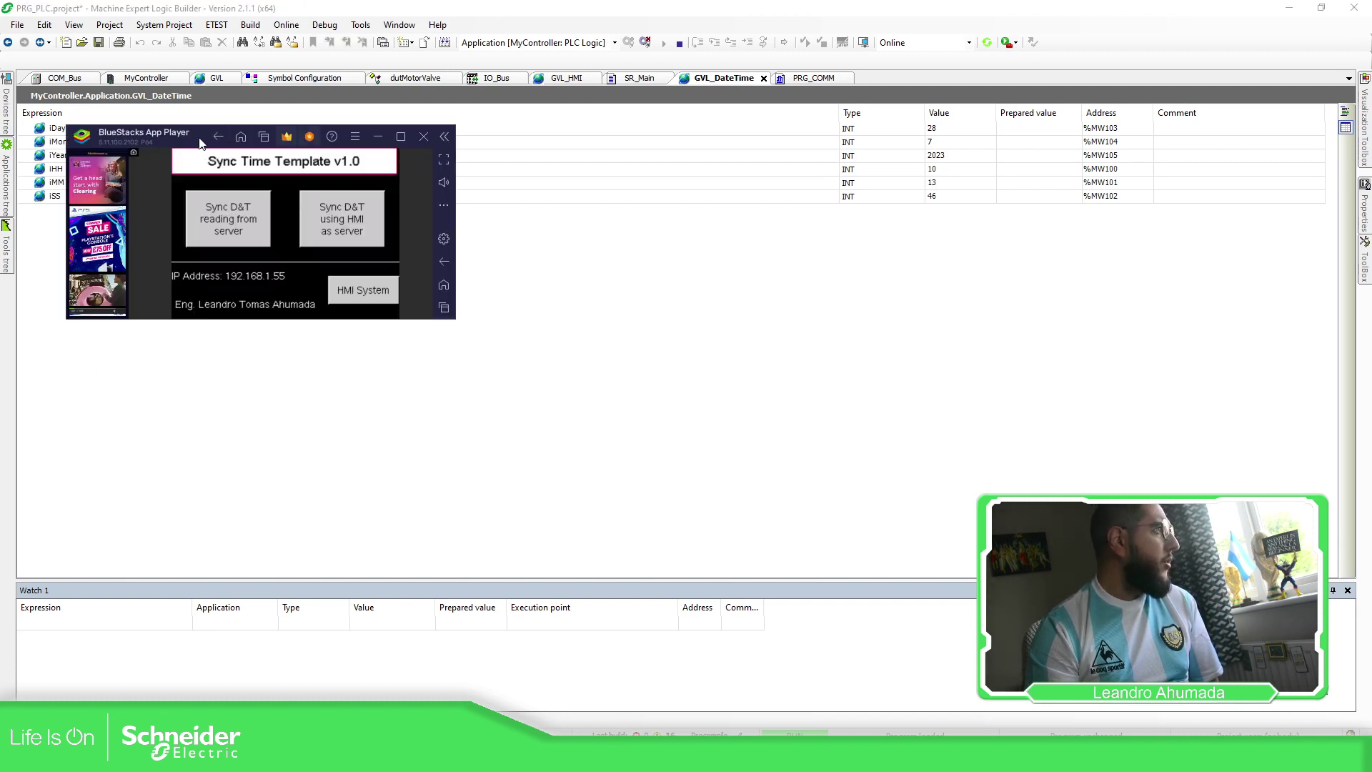
drag(197, 132, 381, 261)
click(443, 367)
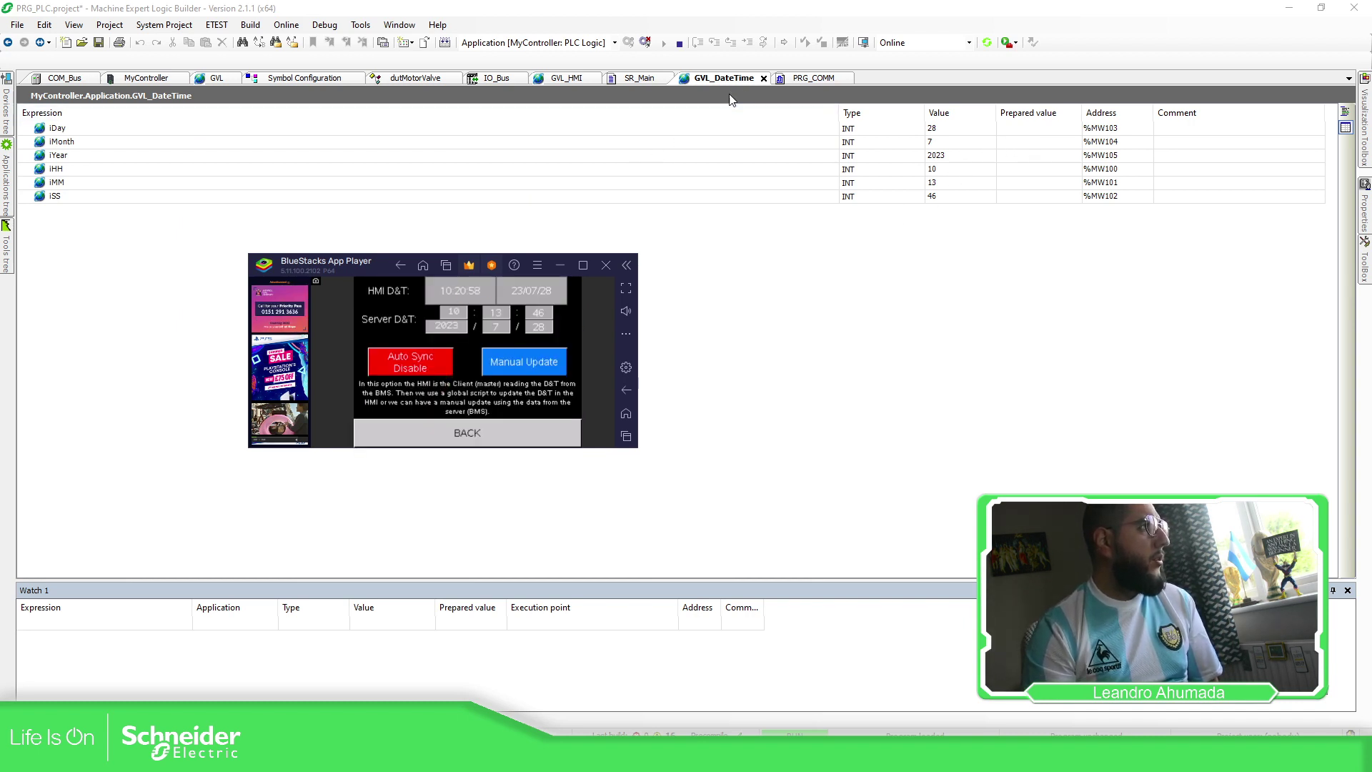
Shrink and place the Machine Expert Logic Builder window beside the running HMI, with all GVL_DateTime variables visible
click(745, 79)
double_click(749, 10)
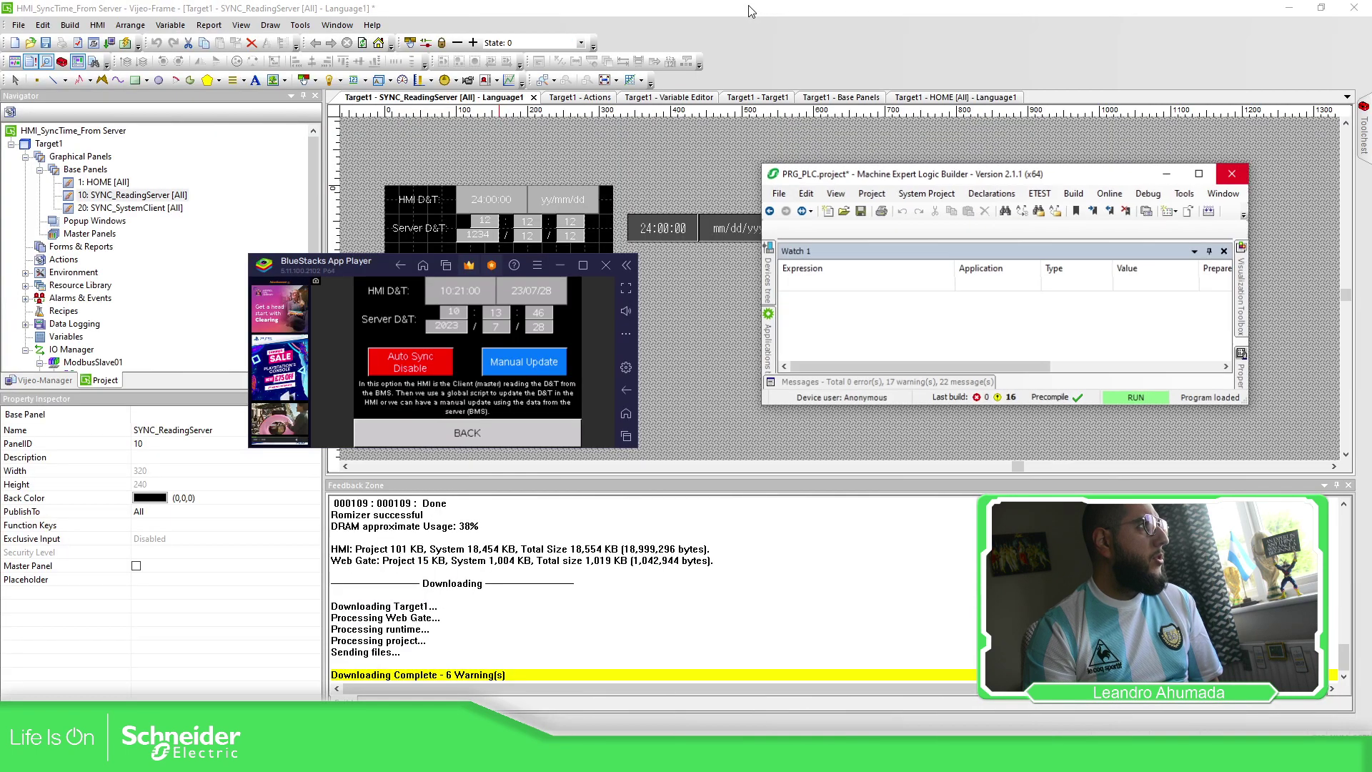
drag(572, 8, 927, 120)
click(1073, 195)
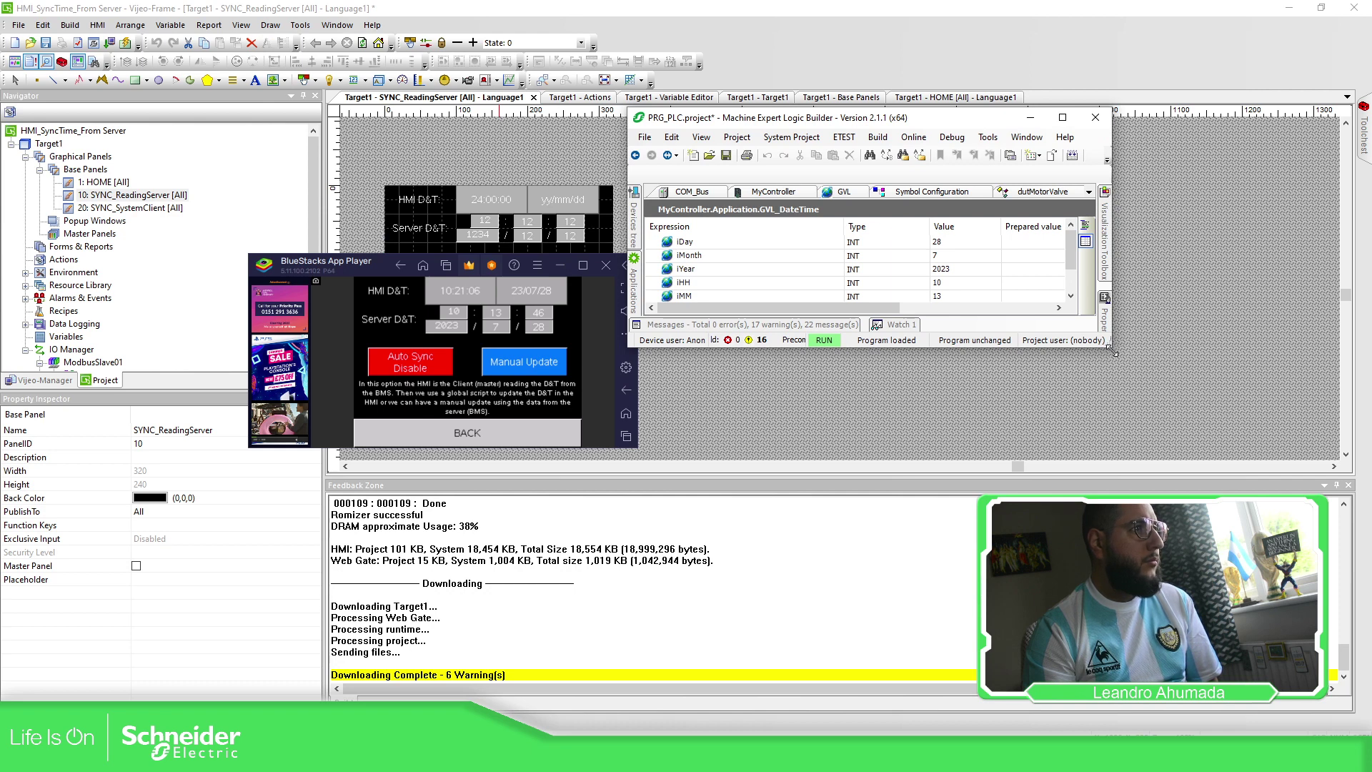
drag(1111, 350, 1046, 374)
drag(857, 117, 897, 247)
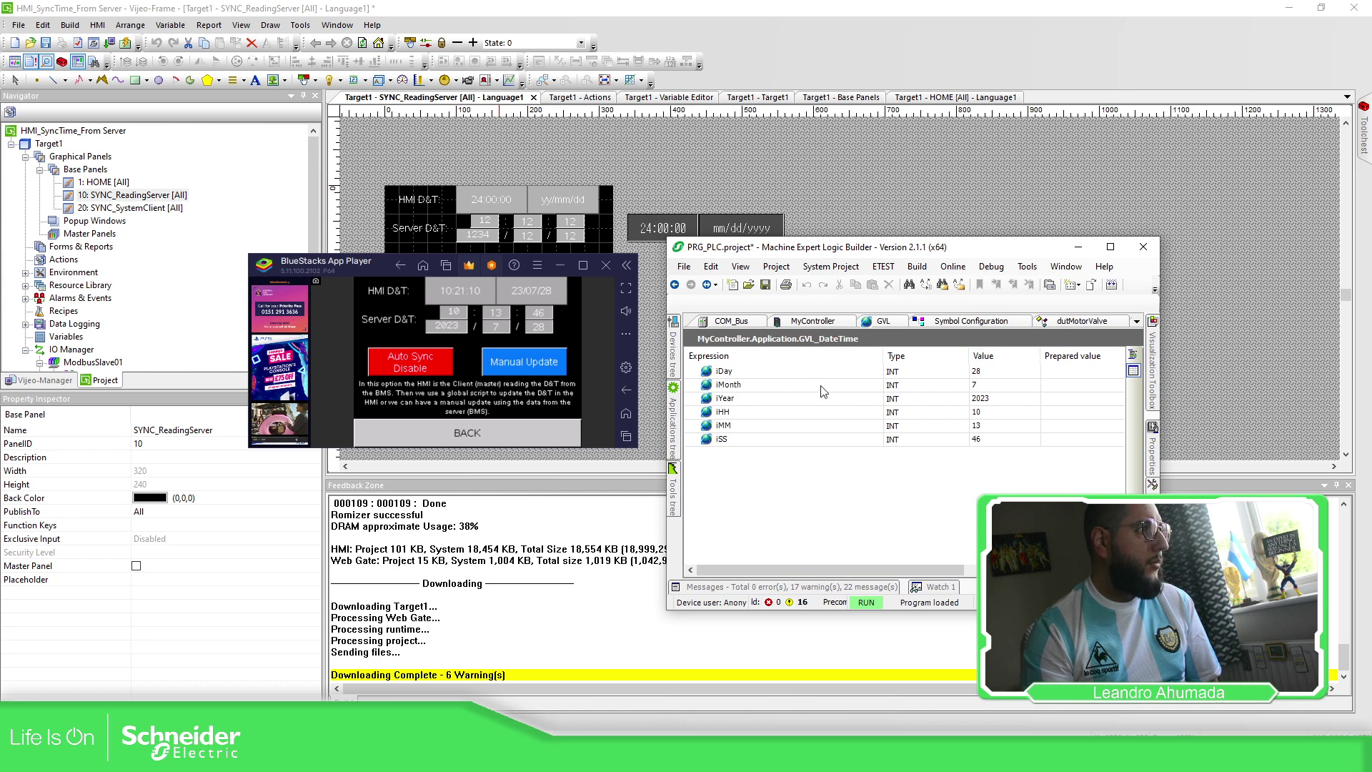
Prepare new date values in GVL_DateTime: iDay 15, iMonth 3 and iYear 2020
double_click(1073, 371)
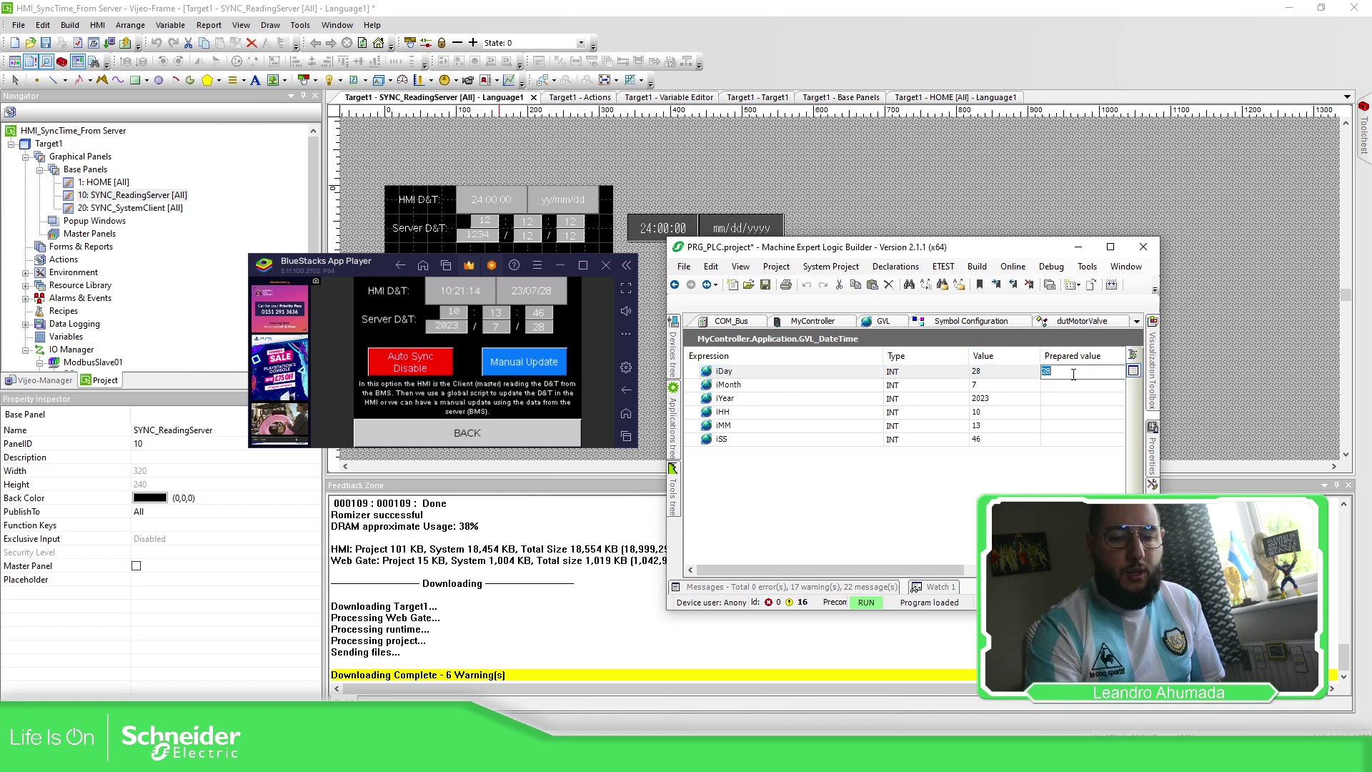
text(15)
key(Return)
double_click(1066, 386)
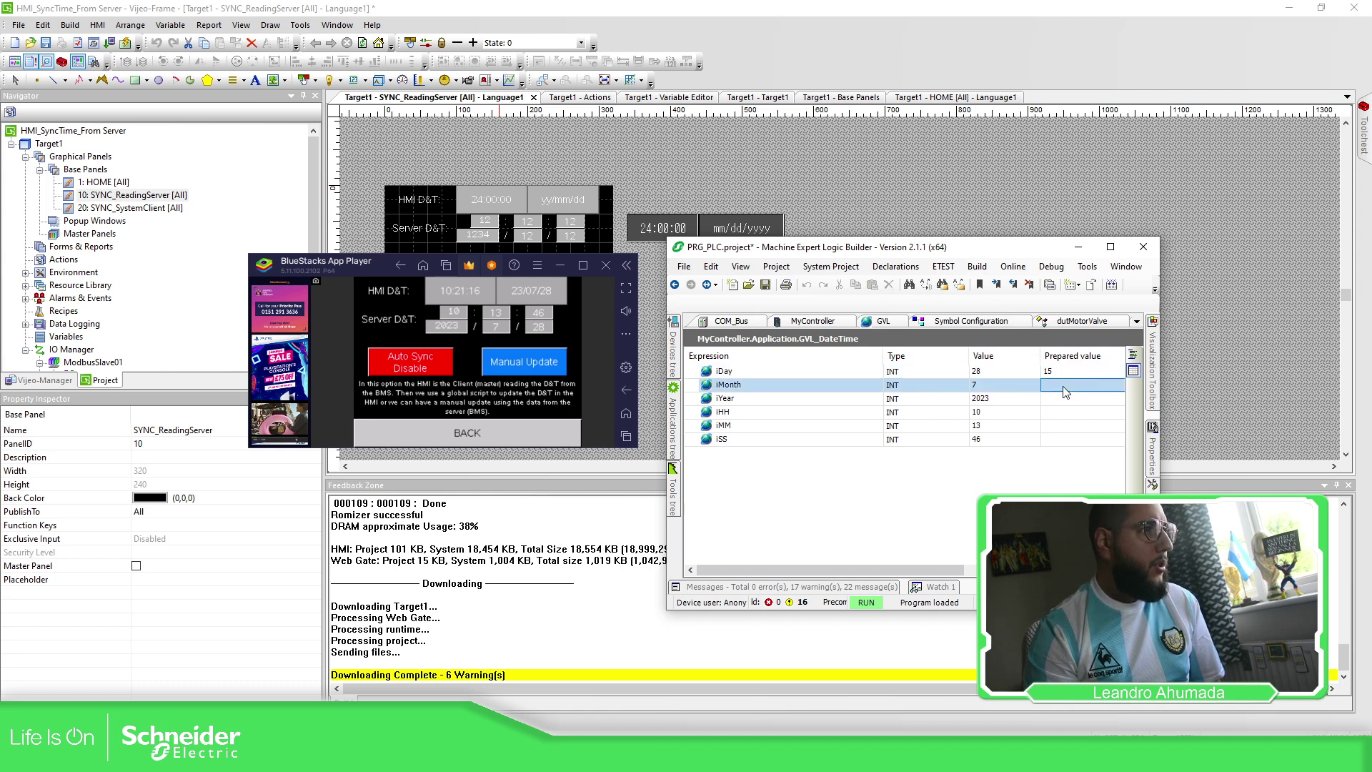
text(3)
double_click(1063, 398)
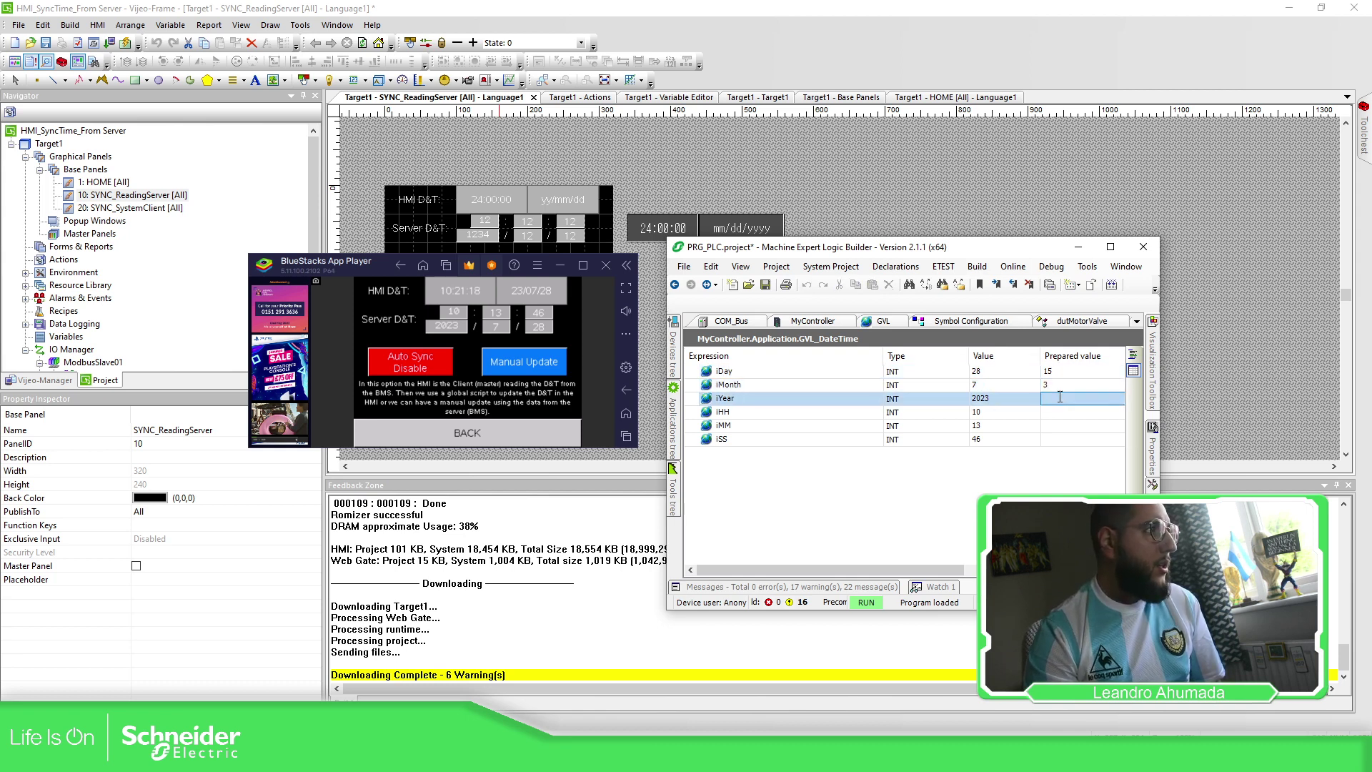
text(2023)
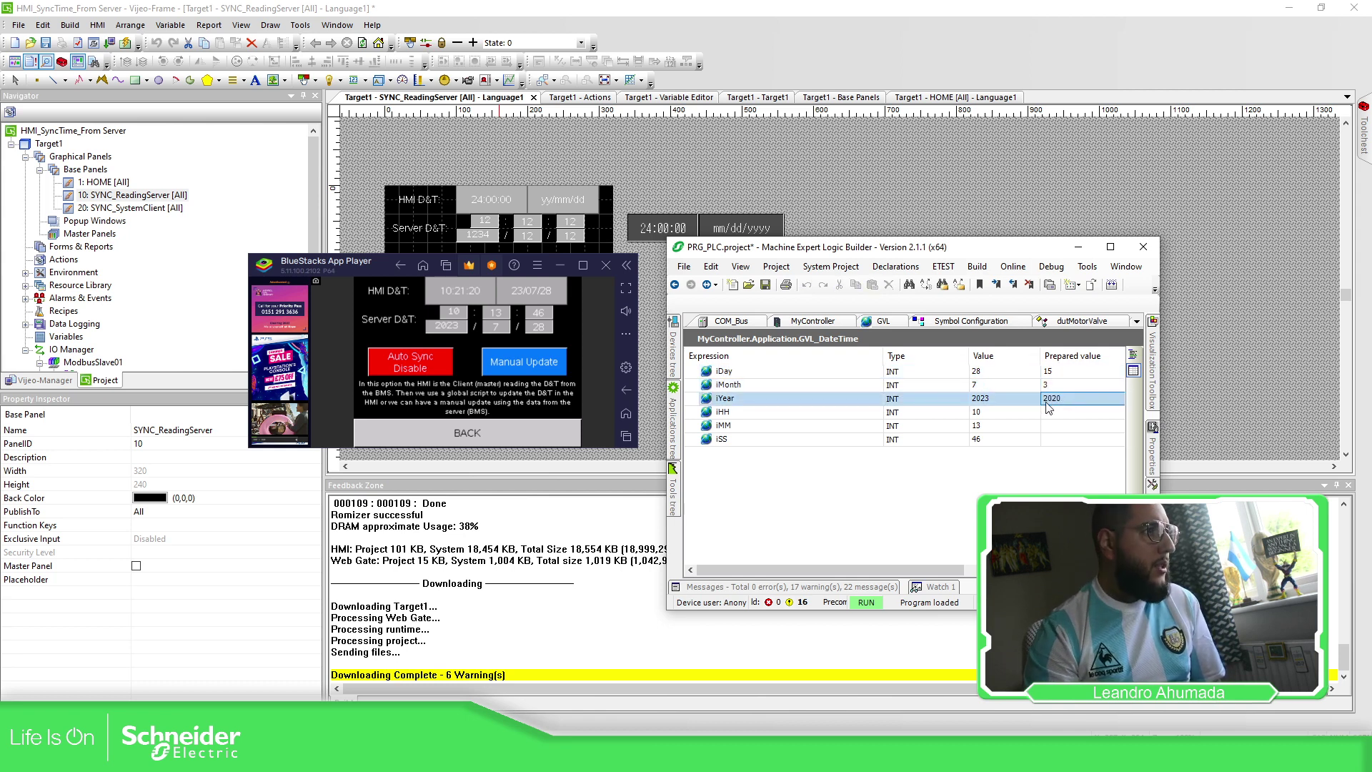
Prepare new time values in GVL_DateTime: iHH 8, iMM 7 and iSS 30
double_click(1057, 413)
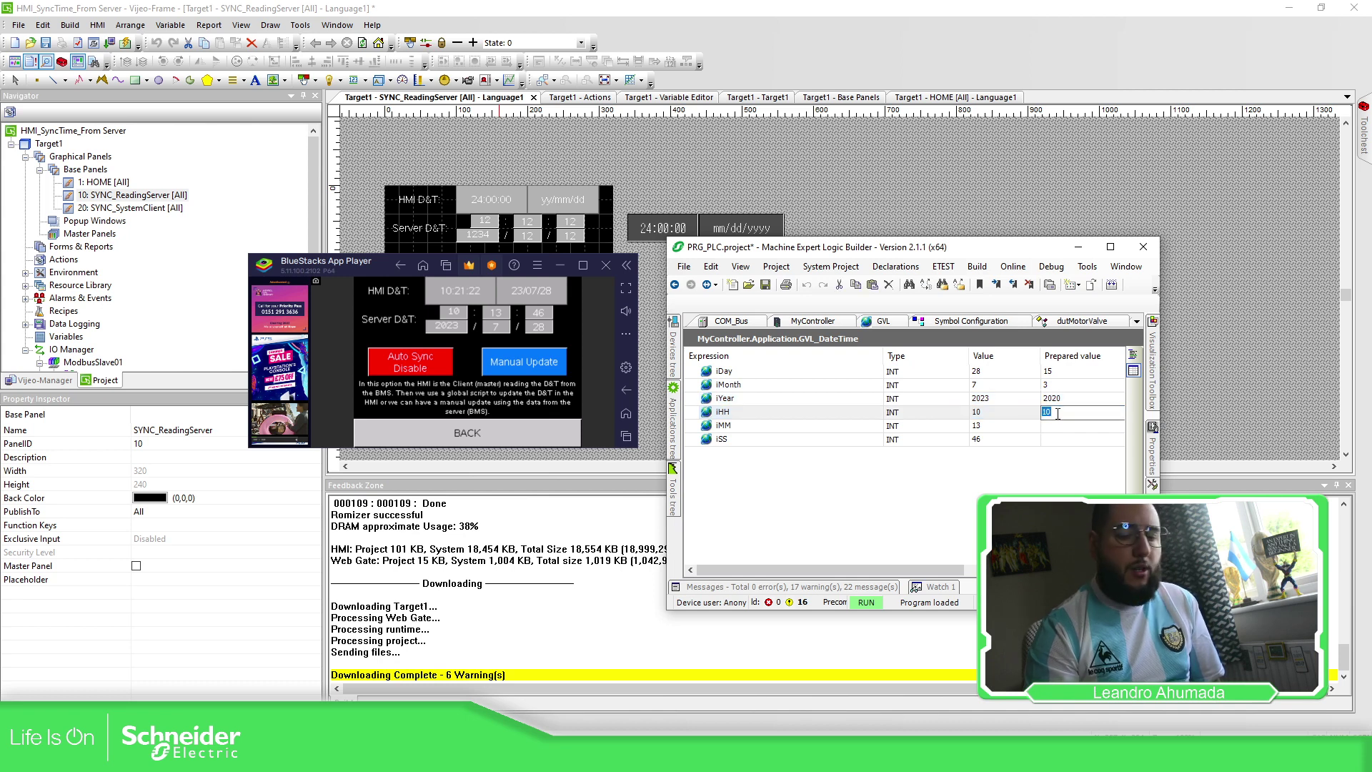
text(8)
key(Return)
double_click(1059, 427)
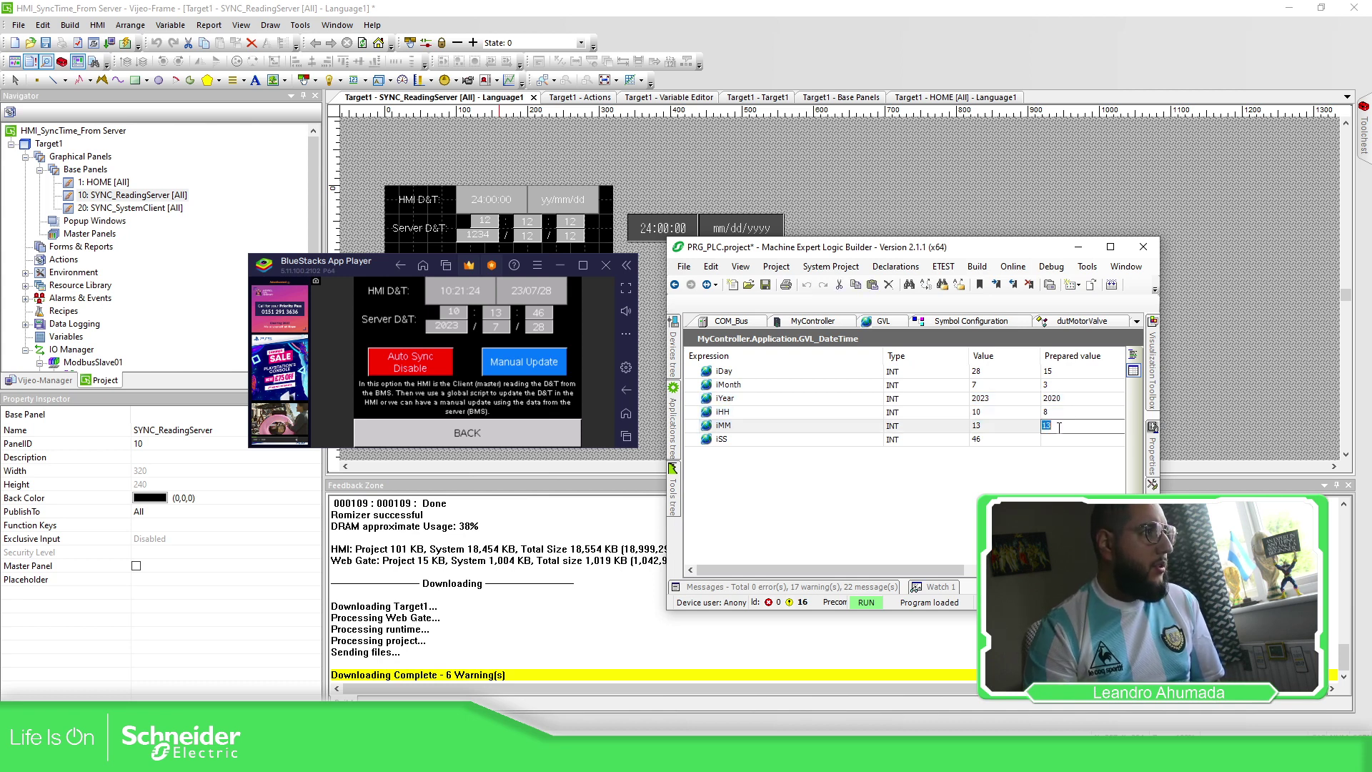
text(7)
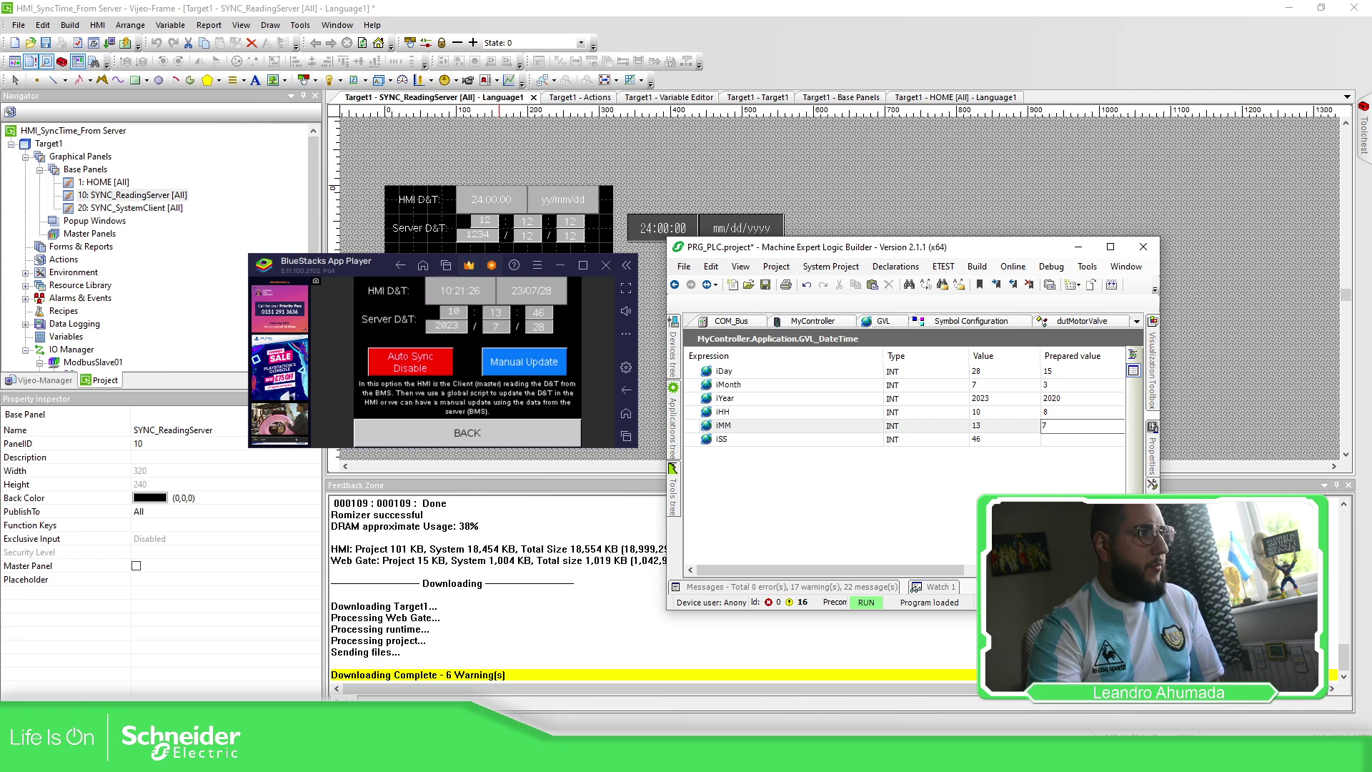
key(Return)
double_click(1056, 439)
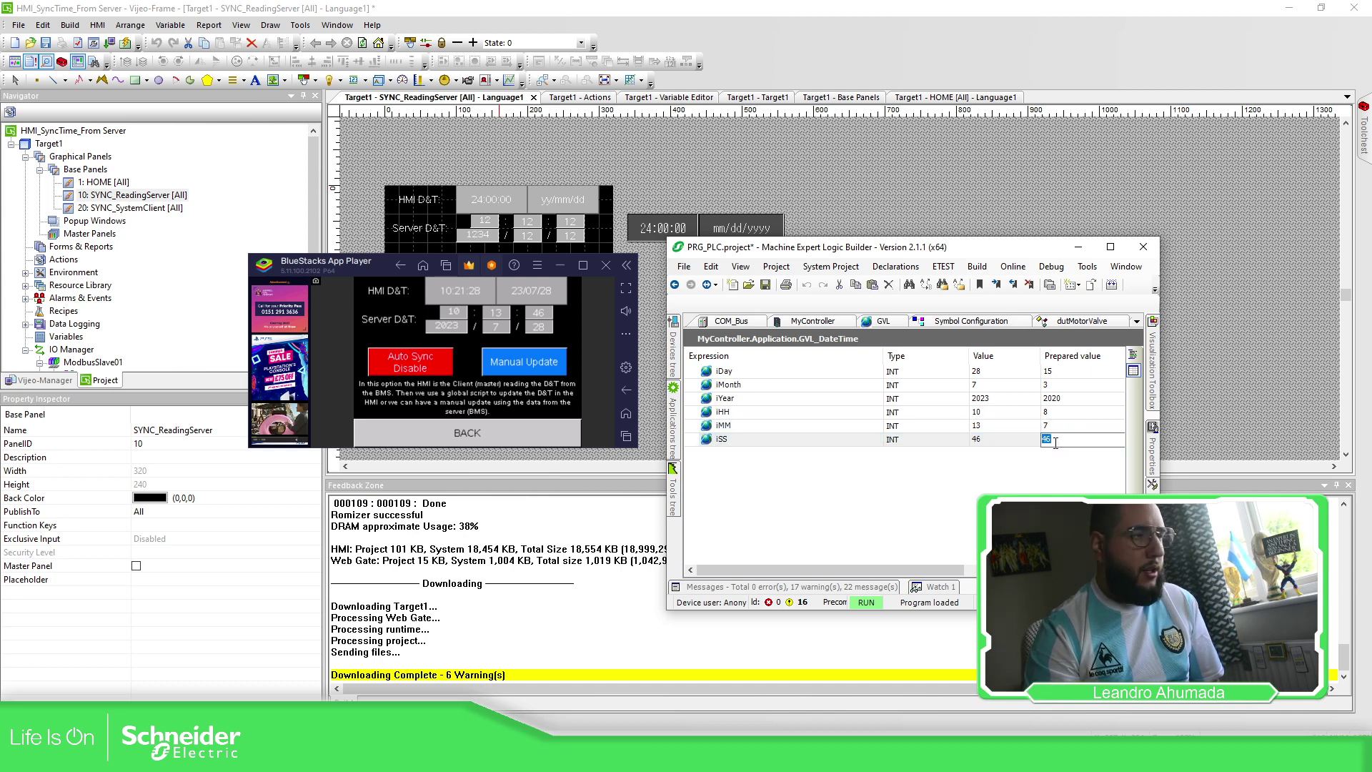
text(30)
key(Return)
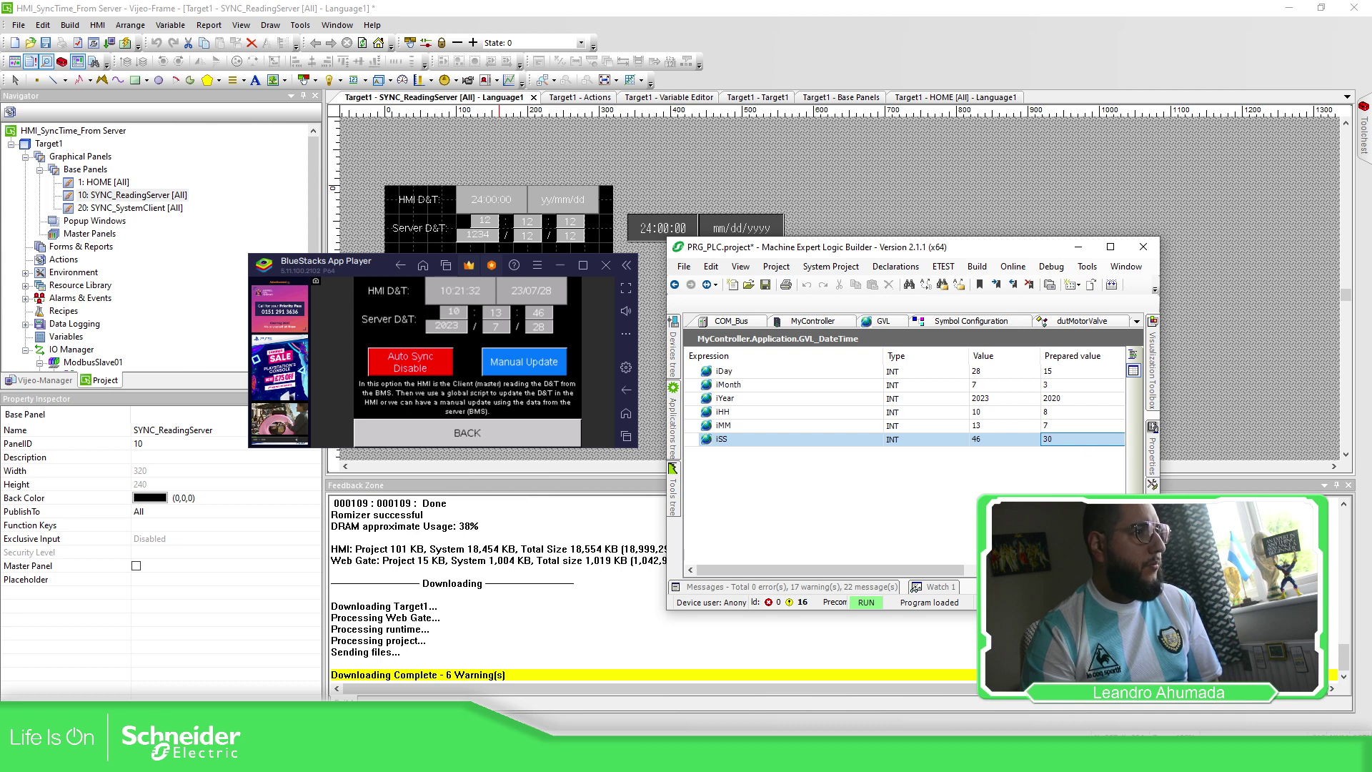
Show the GVL_DateTime addresses and compare them with the DateTimeServer device addresses and scan group in Vijeo-Frame's Variable Editor
drag(1159, 611, 1309, 622)
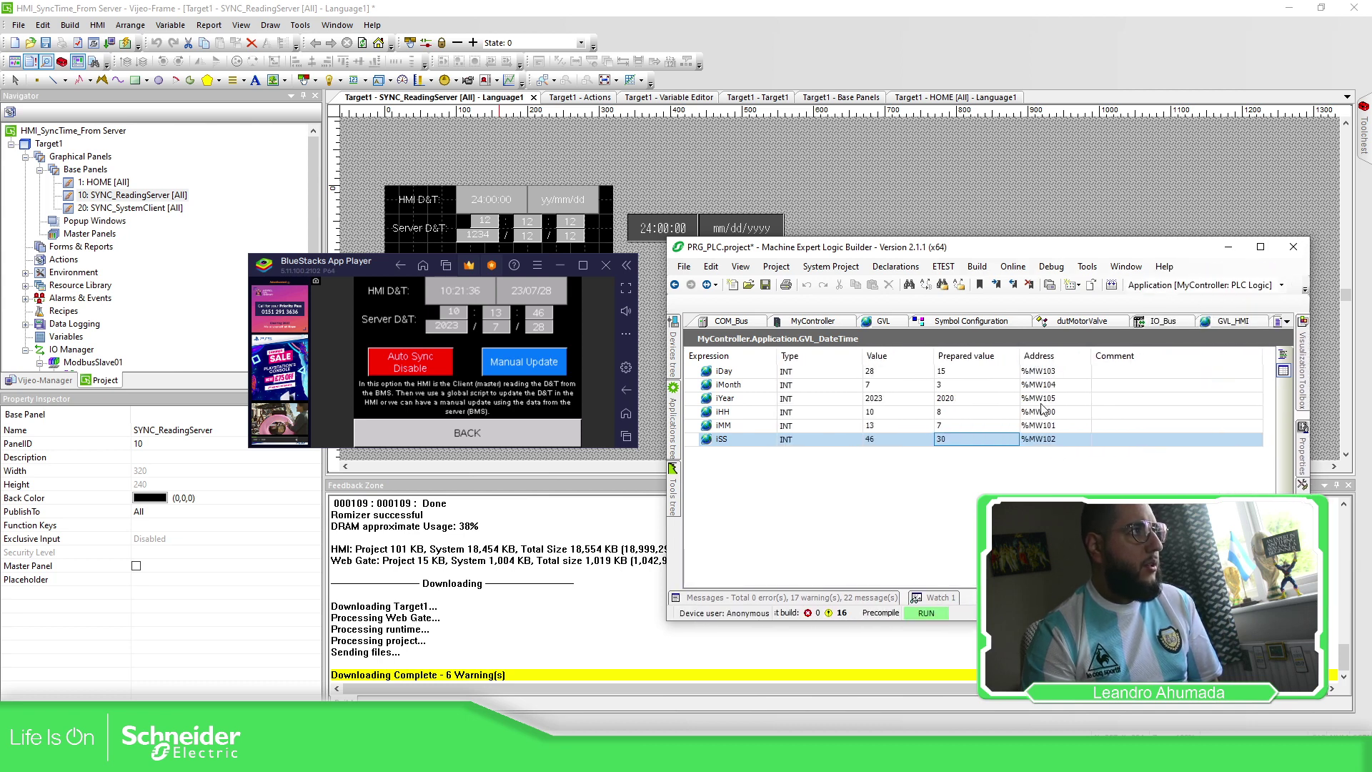
click(658, 98)
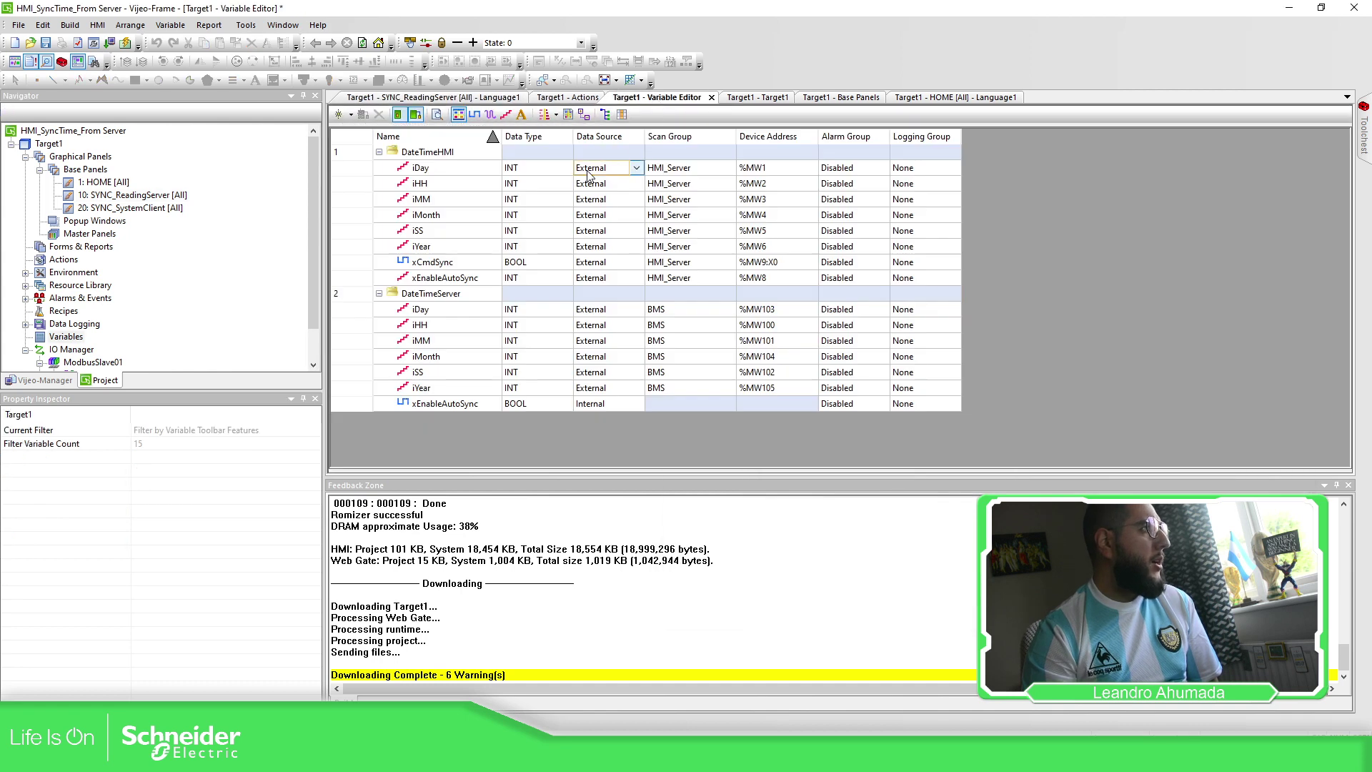
click(378, 151)
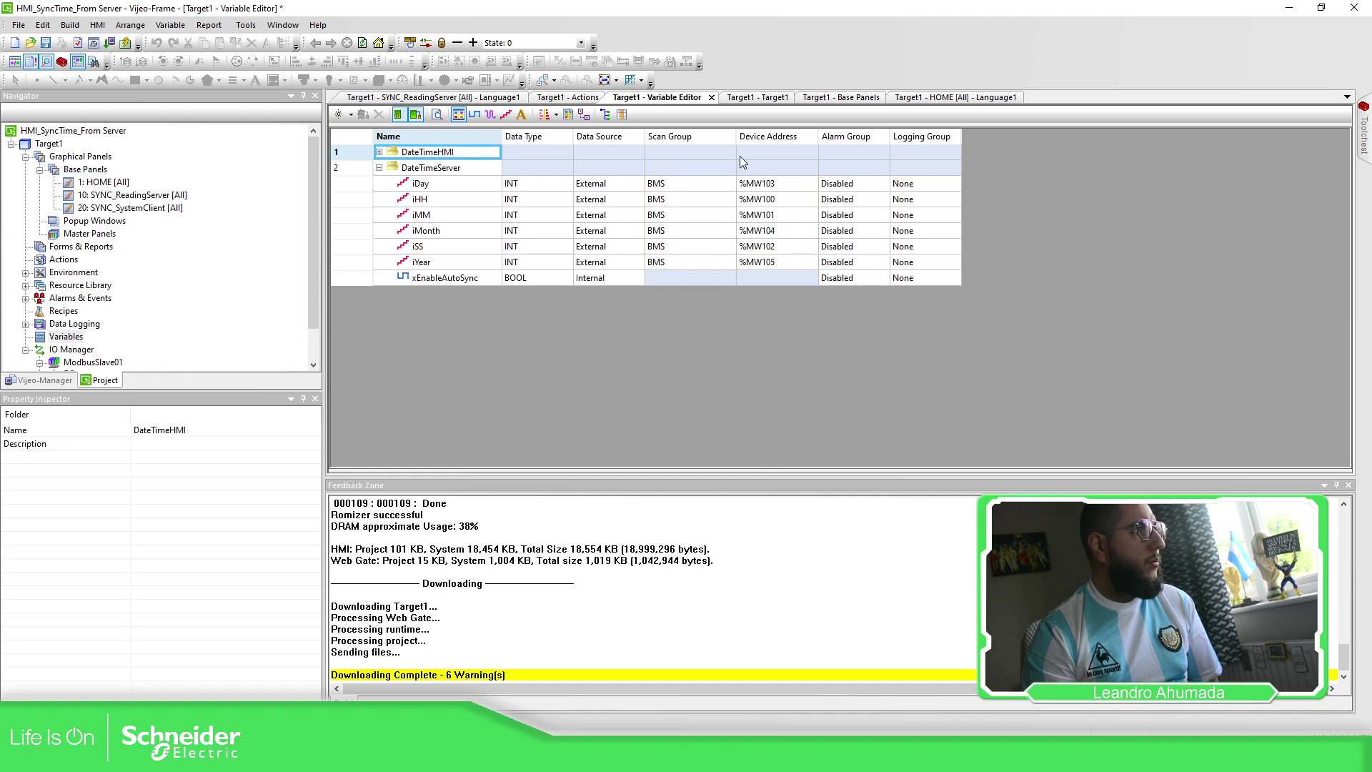
click(771, 195)
click(660, 188)
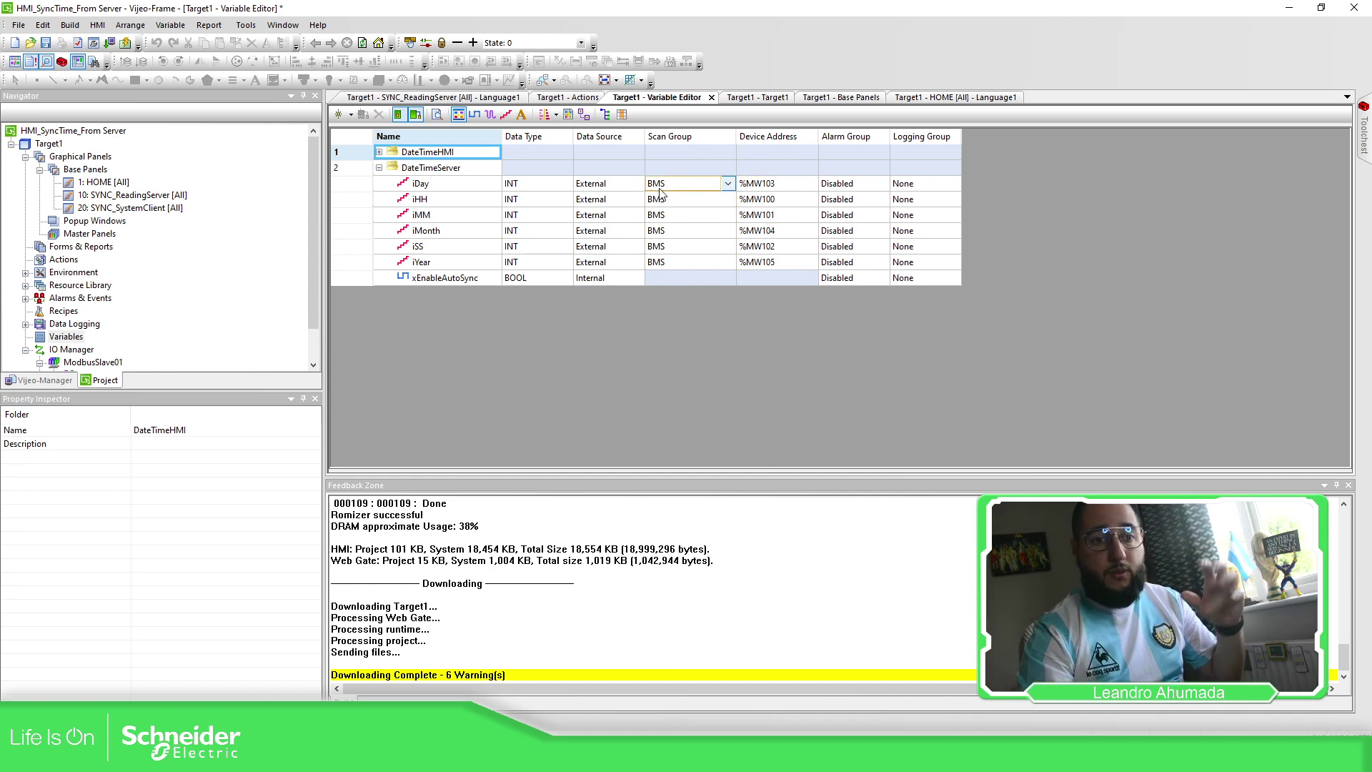
Switch to Machine Expert Logic Builder with the HMI in view, write the prepared date and time values, and return to Vijeo-Frame
key(alt+Tab)
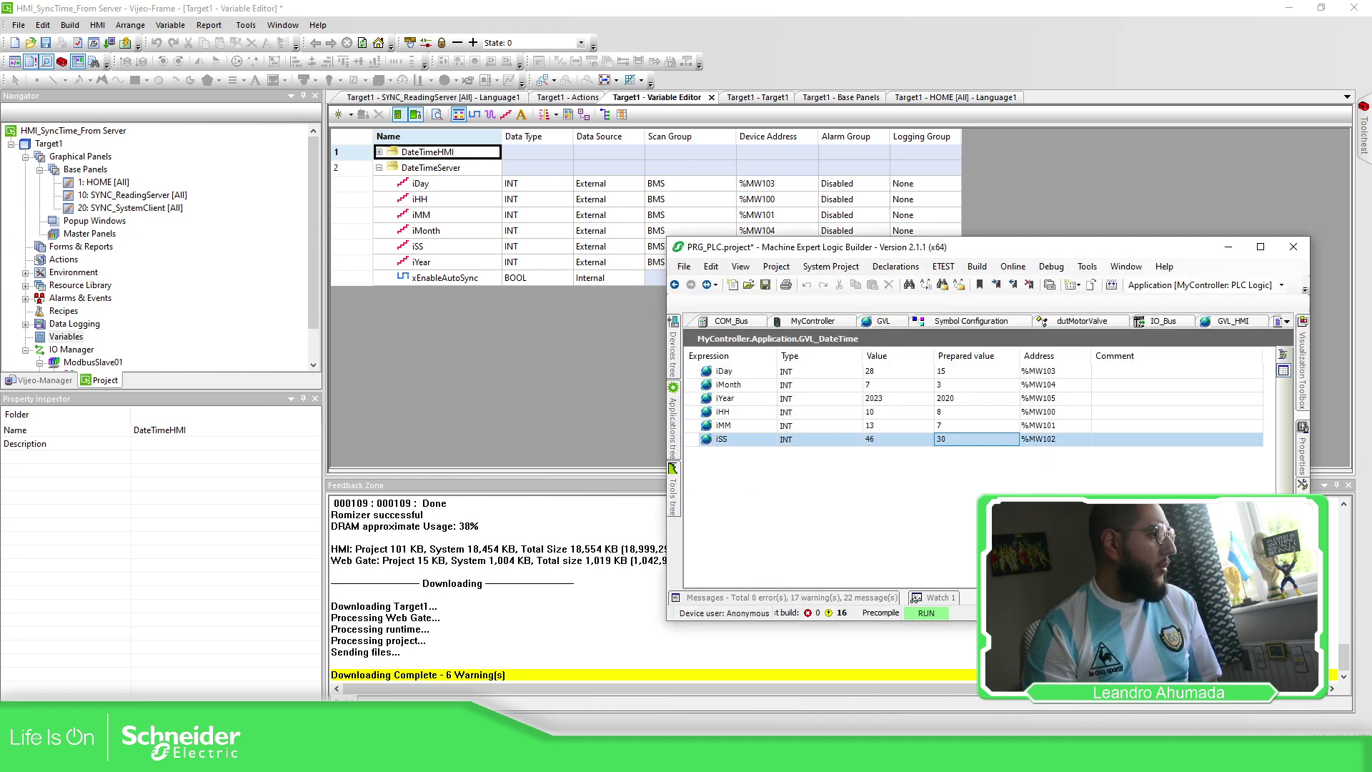
key(alt+Tab)
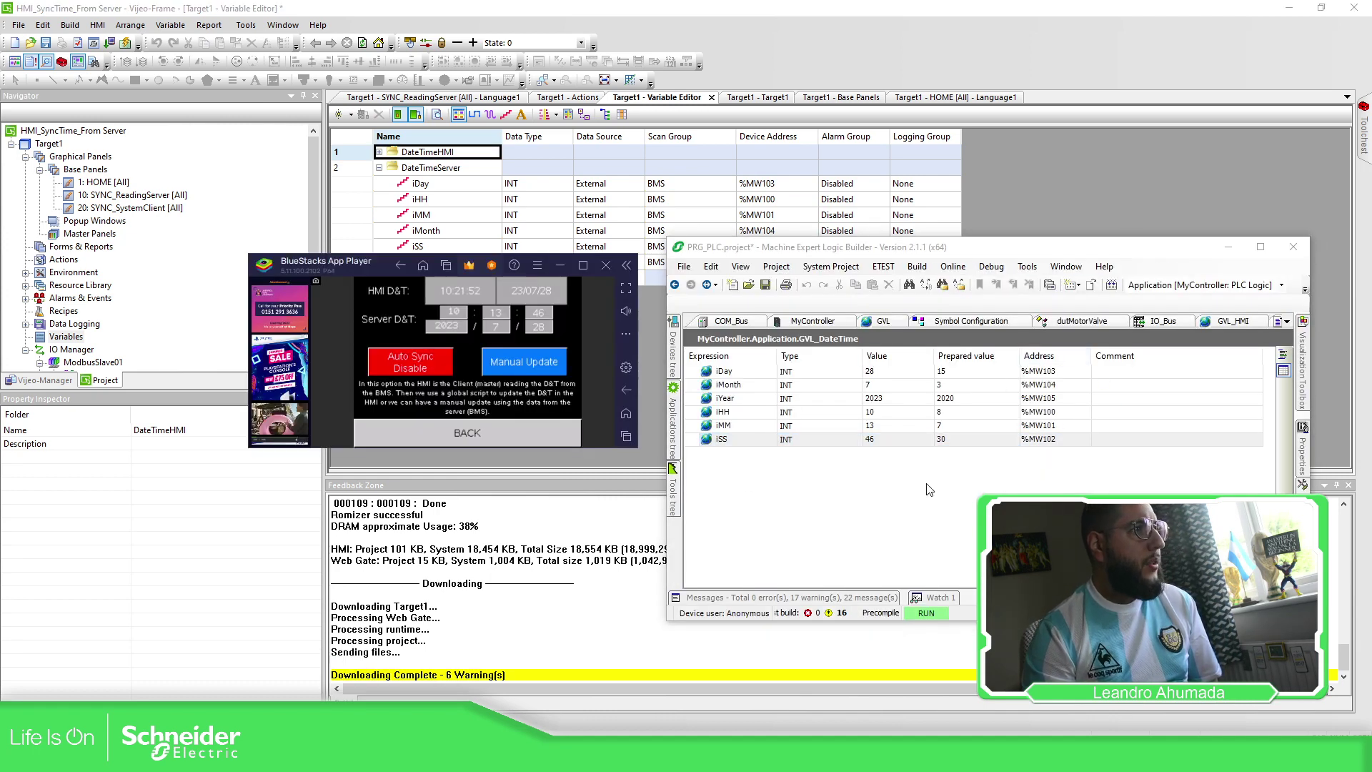
click(929, 490)
click(1051, 265)
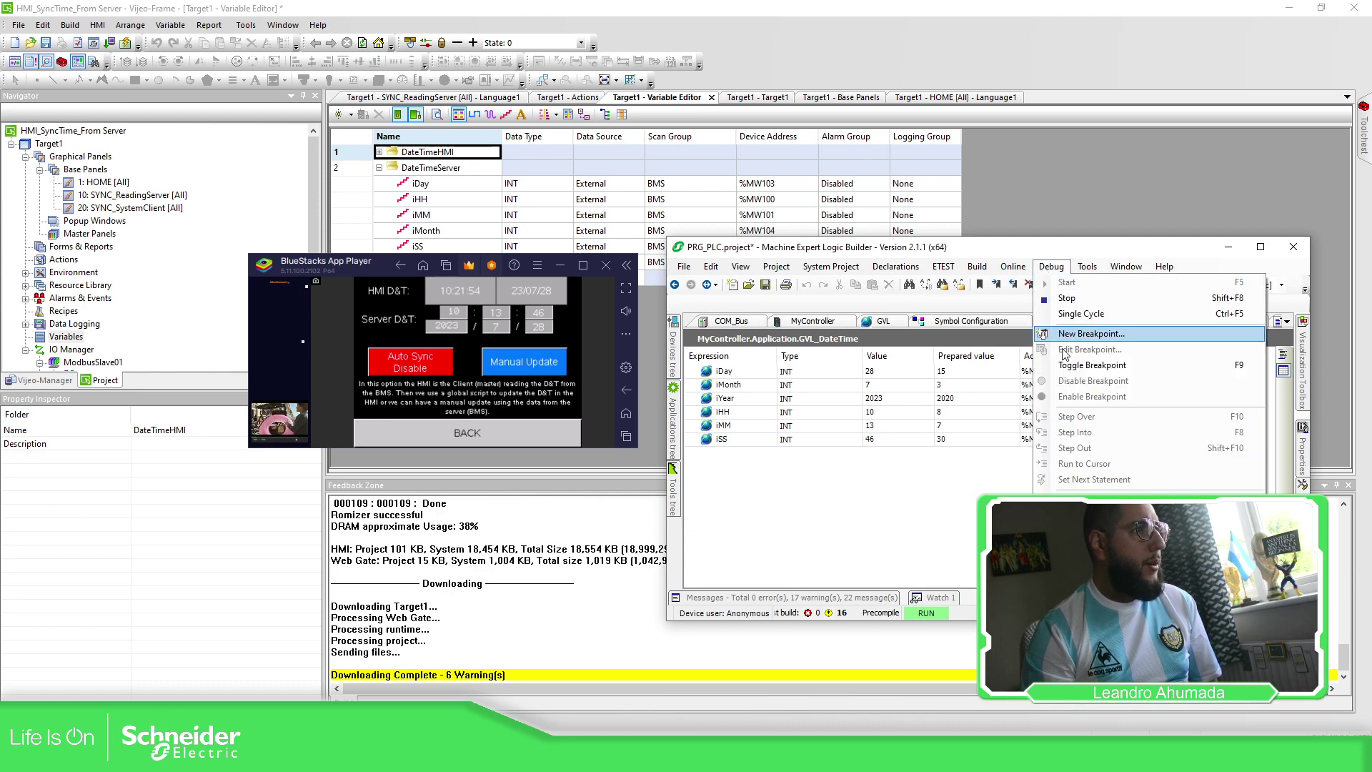
click(1090, 512)
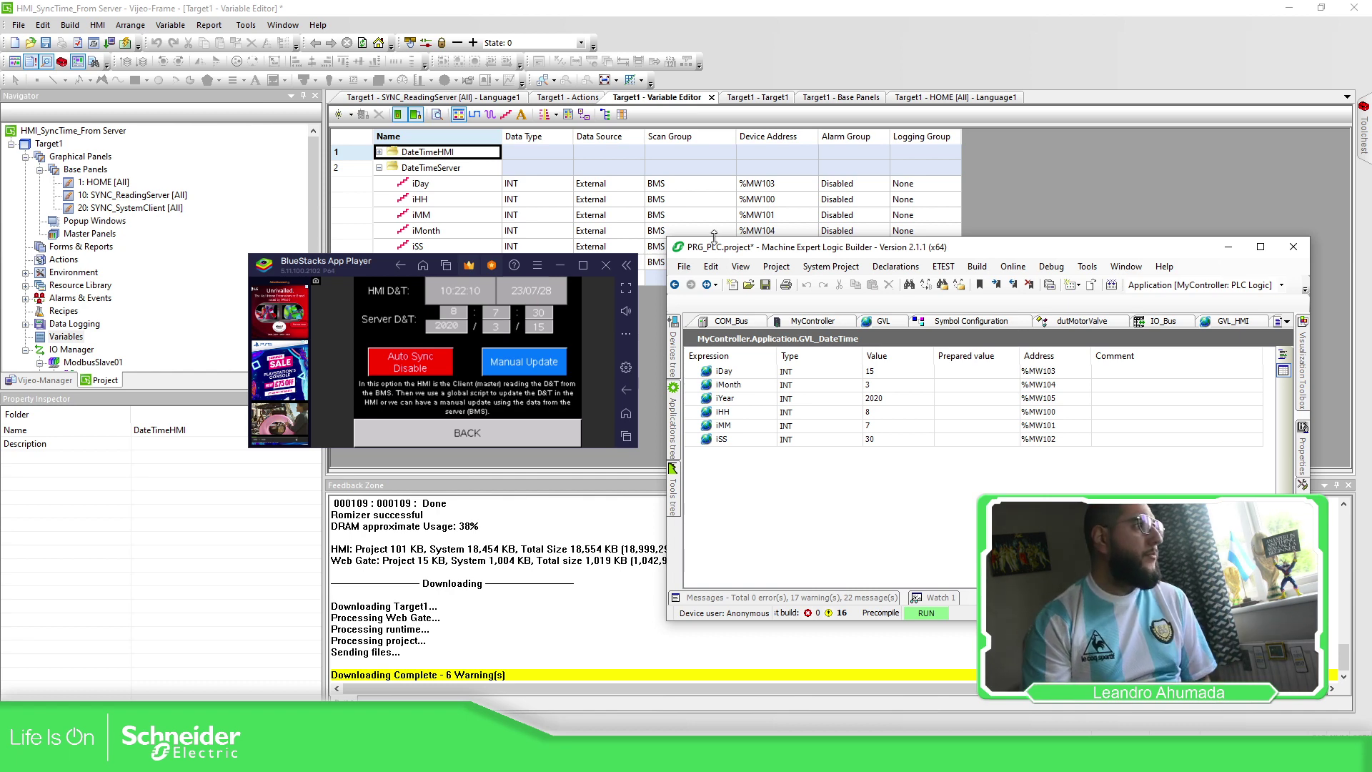
click(1122, 181)
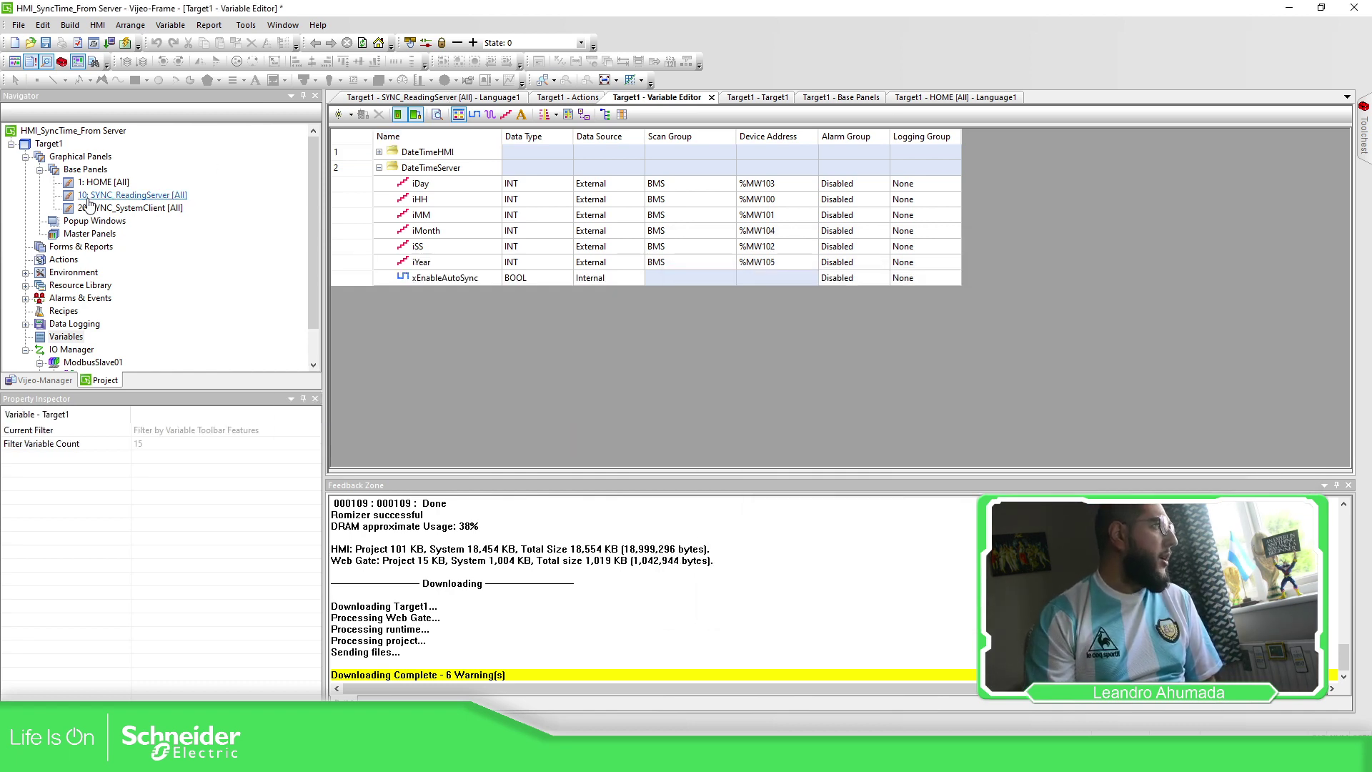
Review the Auto Sync switch settings on the SYNC_ReadingServer panel and close them without changes
double_click(133, 195)
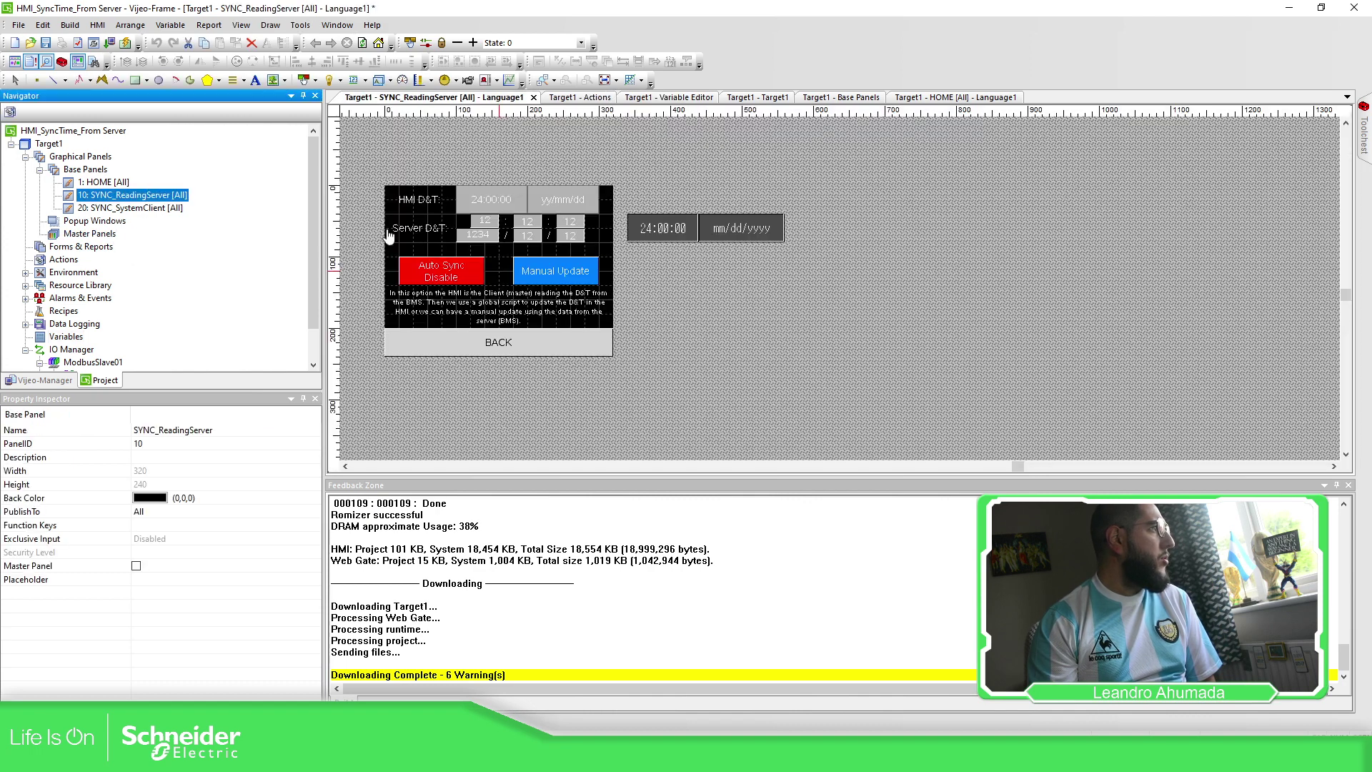
click(446, 275)
double_click(445, 275)
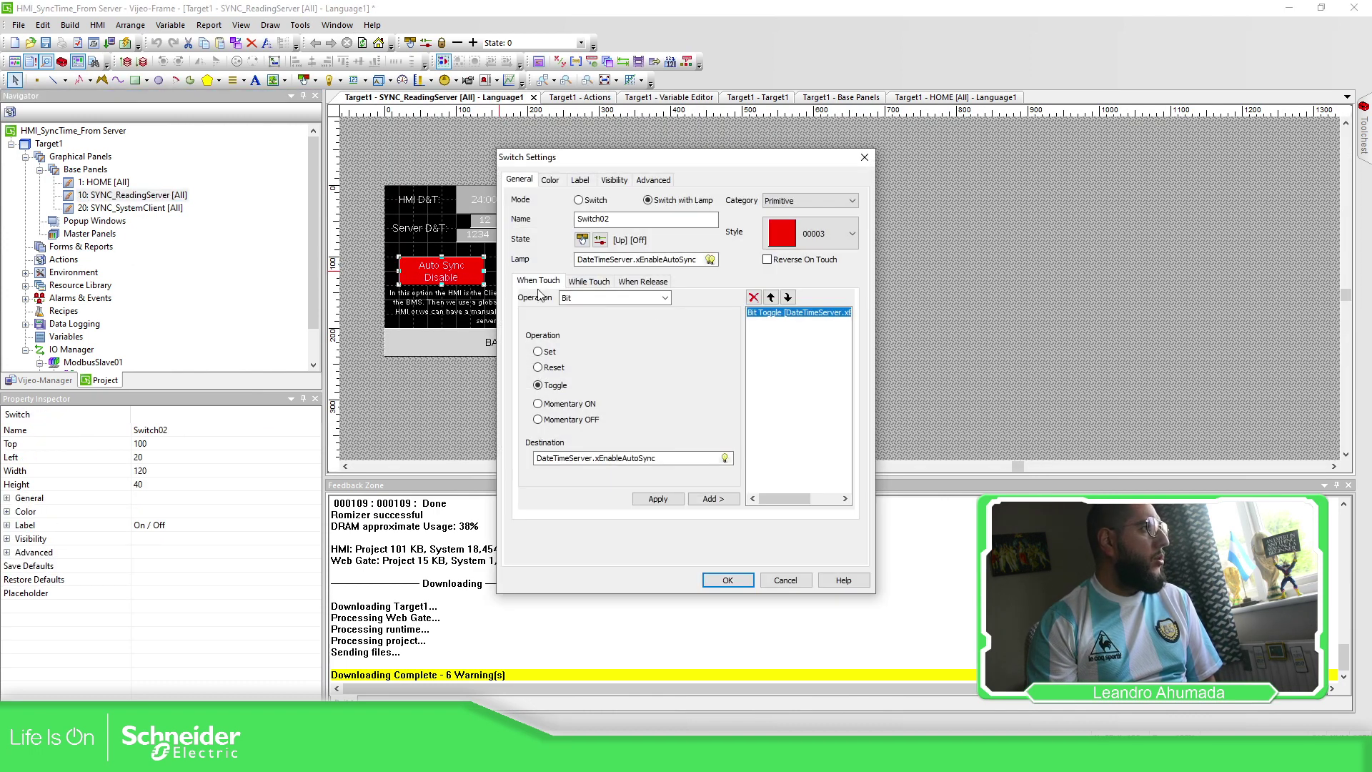
click(786, 581)
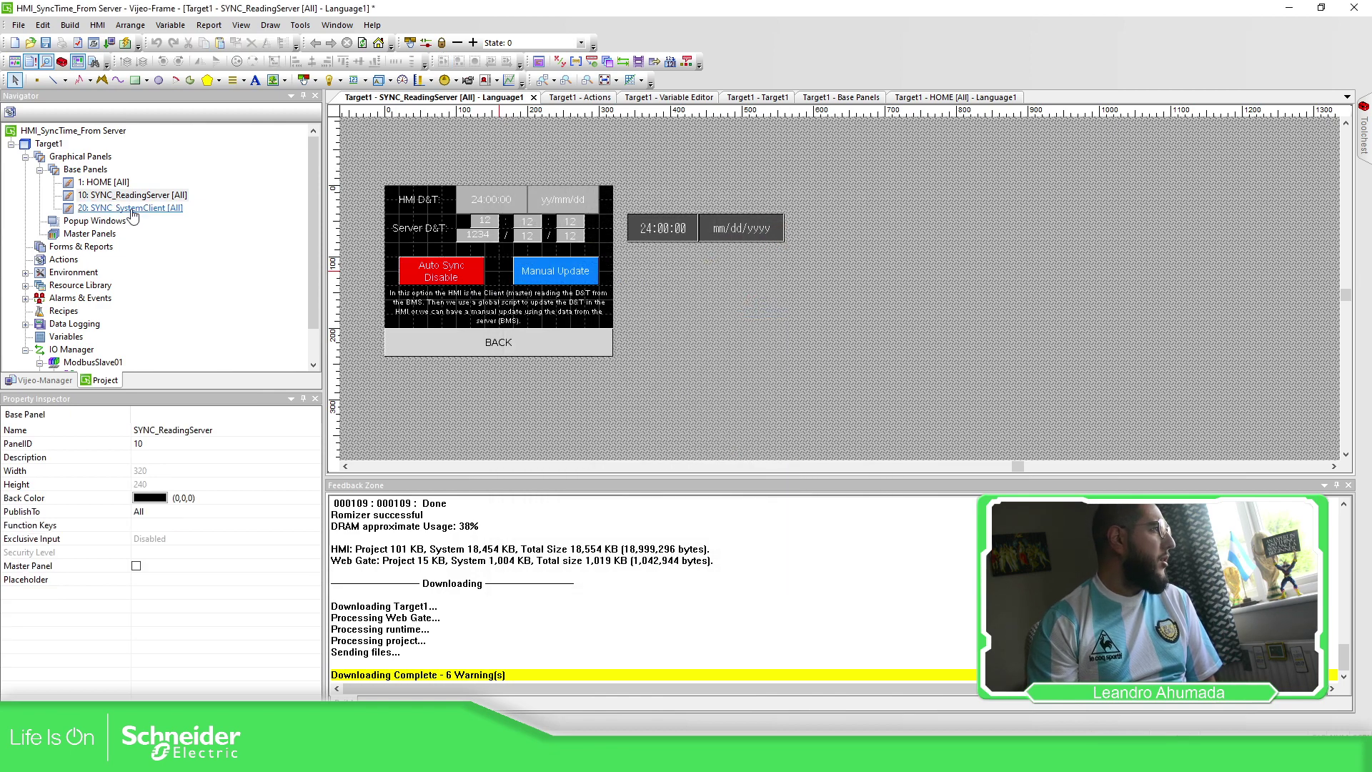
Show the Actions list, widen the Interlock column and examine the trigger, interval and interlock of the SyncTime_FromServer action
double_click(62, 260)
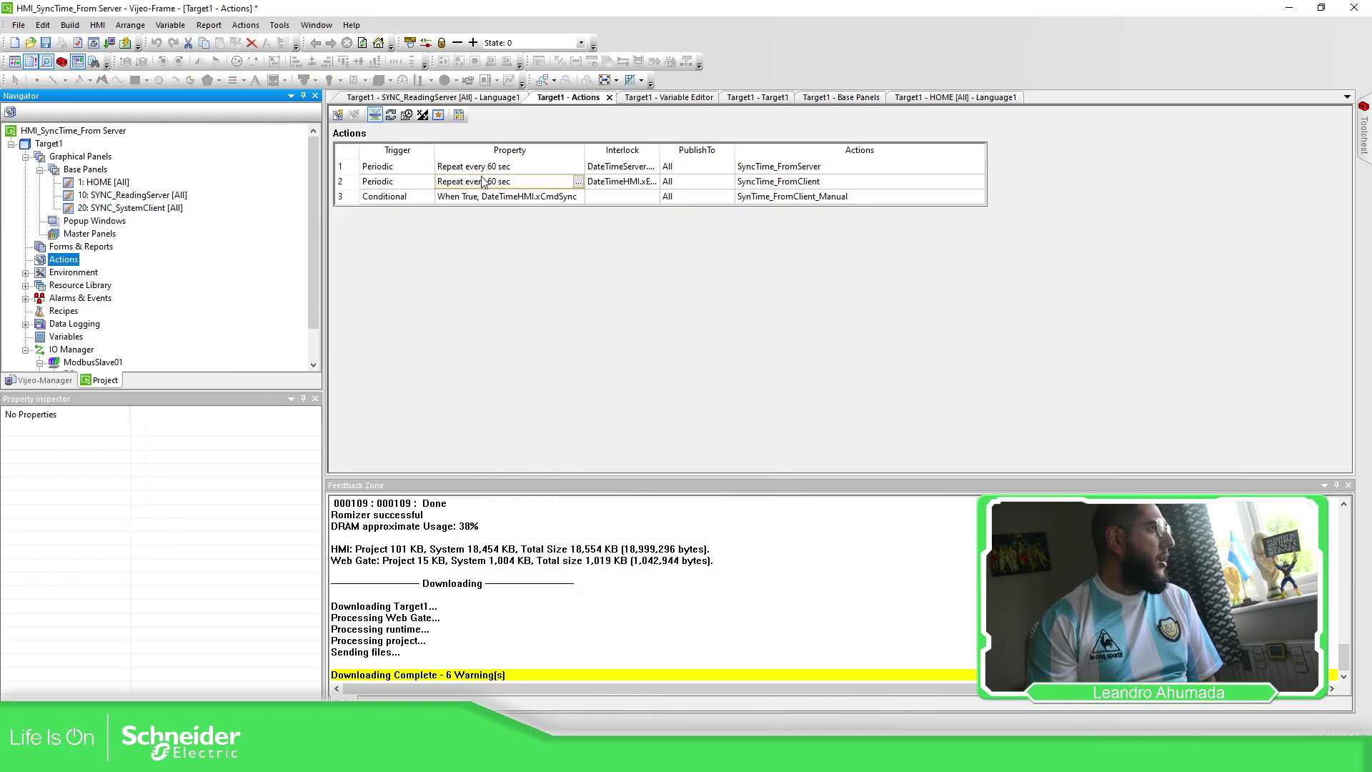
click(343, 183)
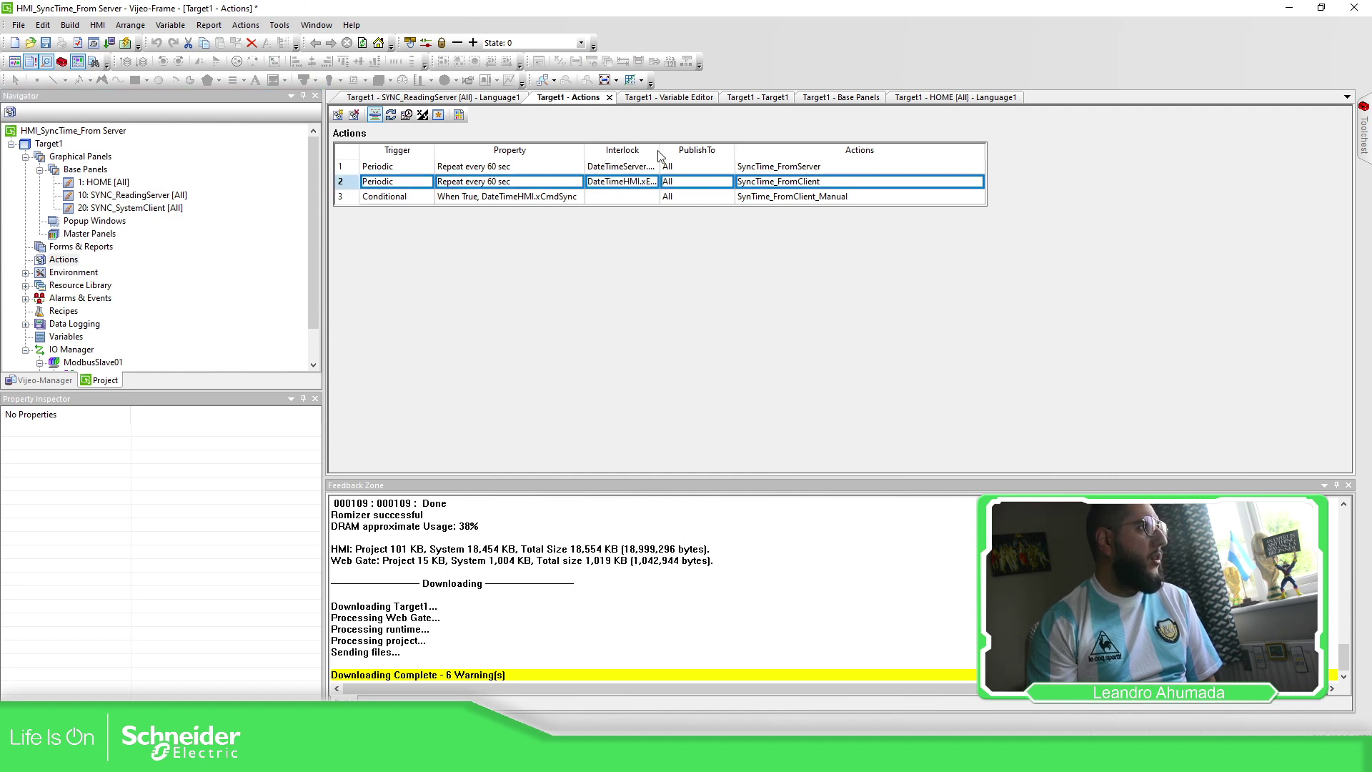
drag(663, 147, 729, 148)
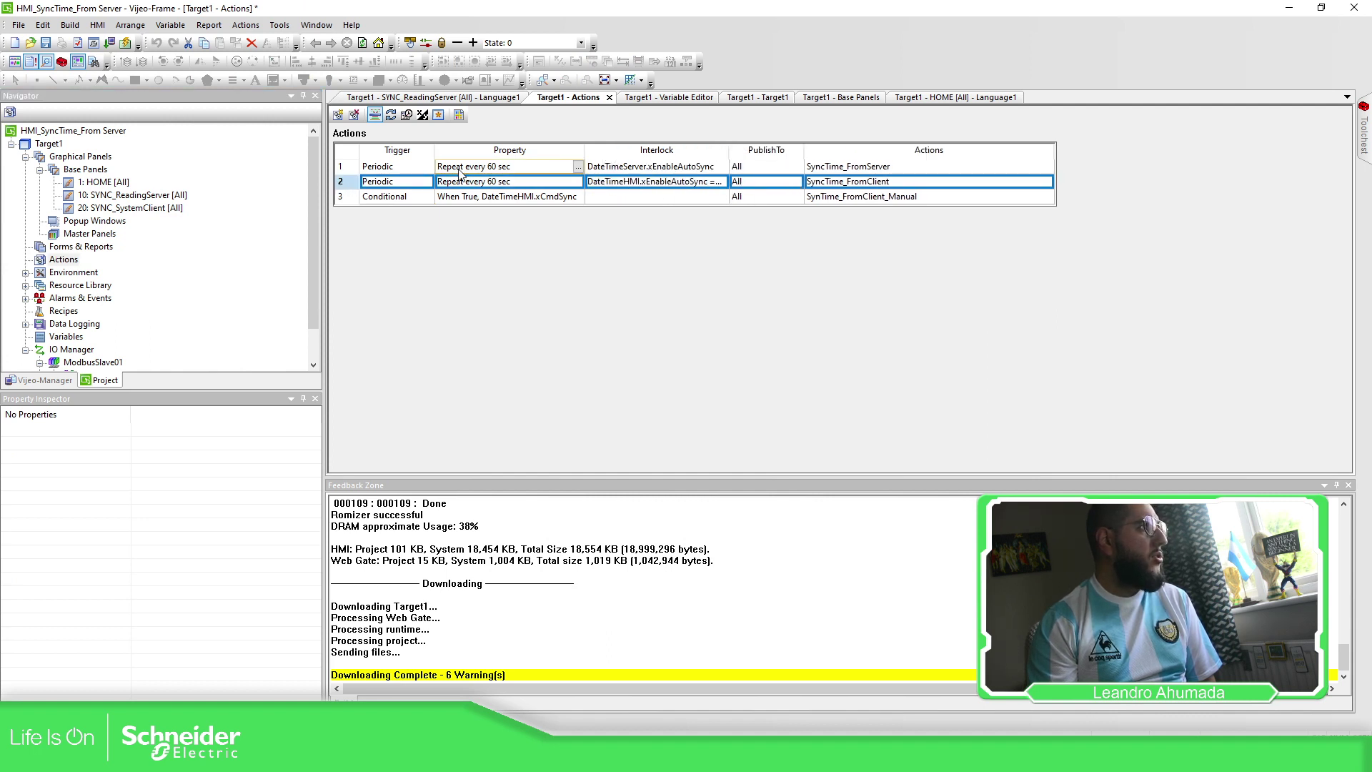
click(552, 171)
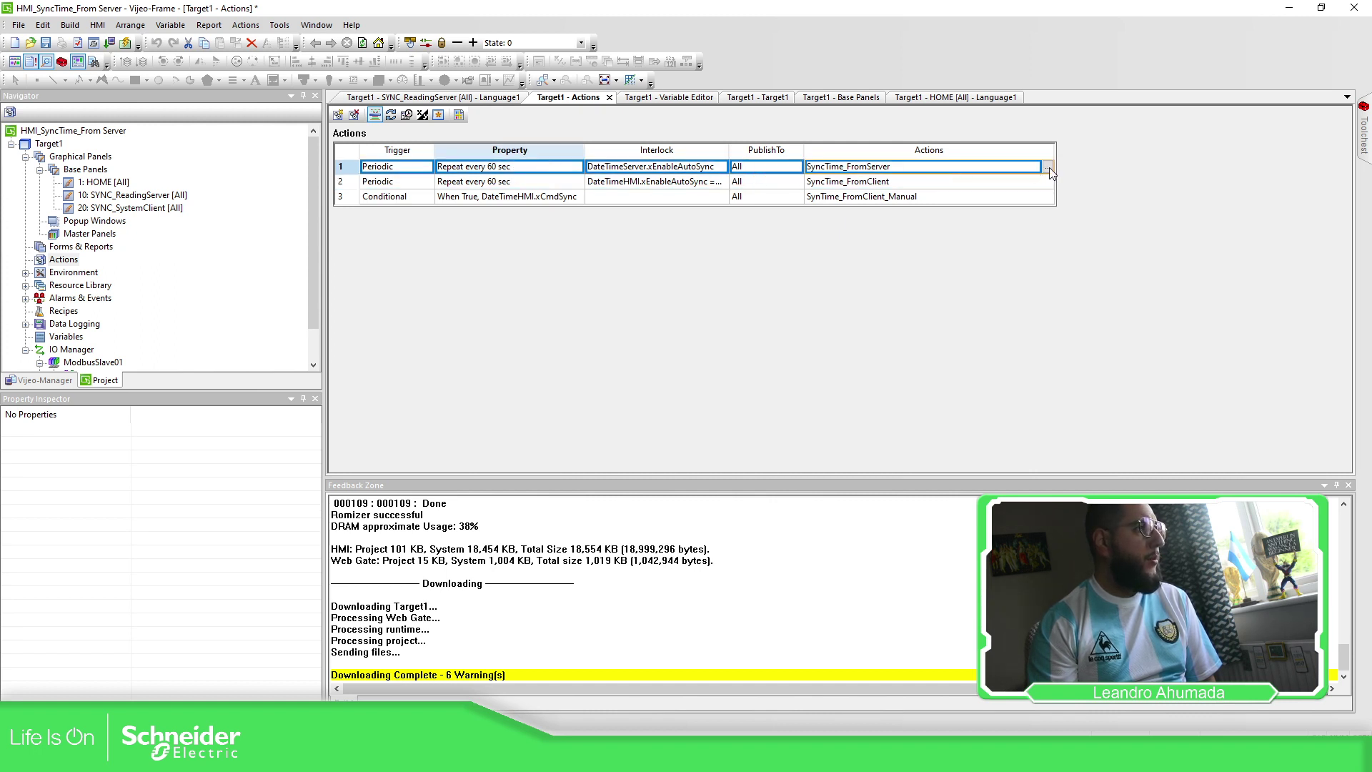
click(529, 168)
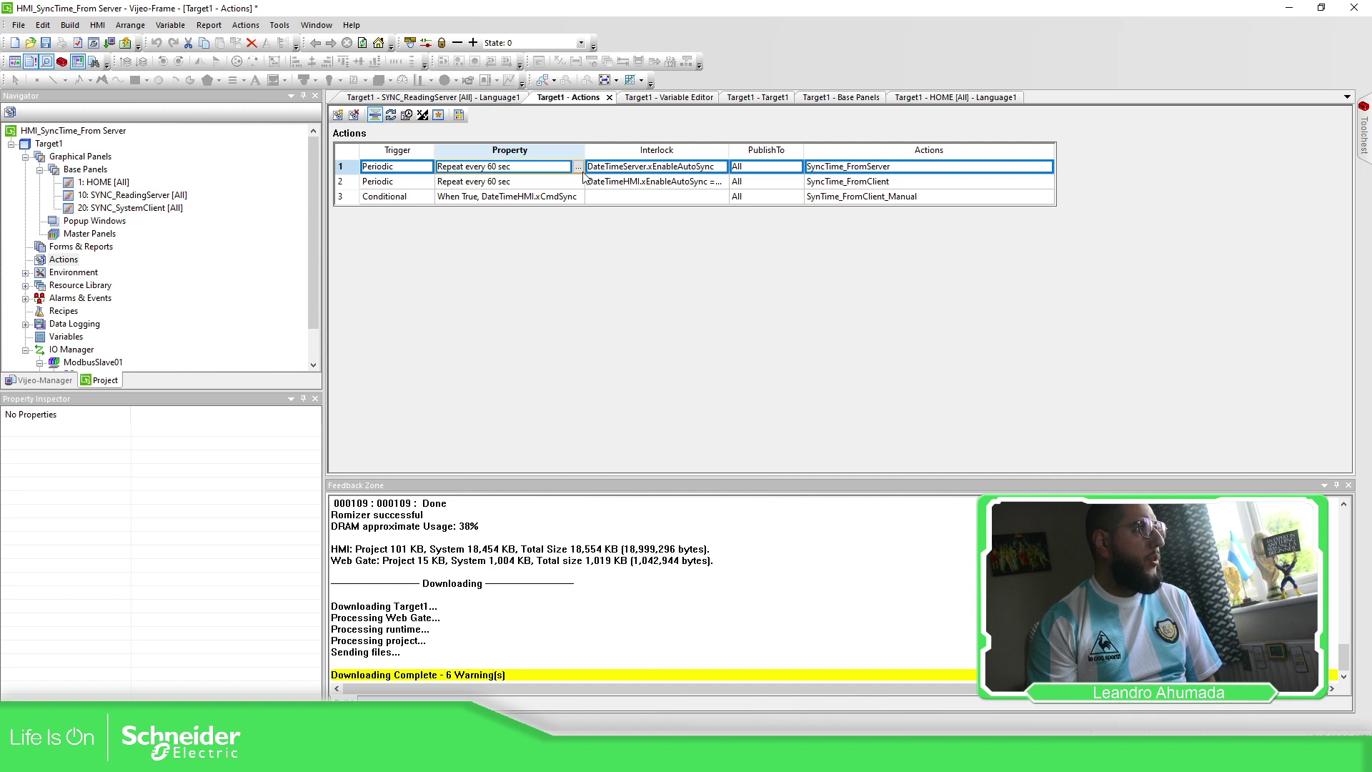
Check the SyncTime_FromServer action's trigger settings and open its script in an enlarged editor window
double_click(432, 170)
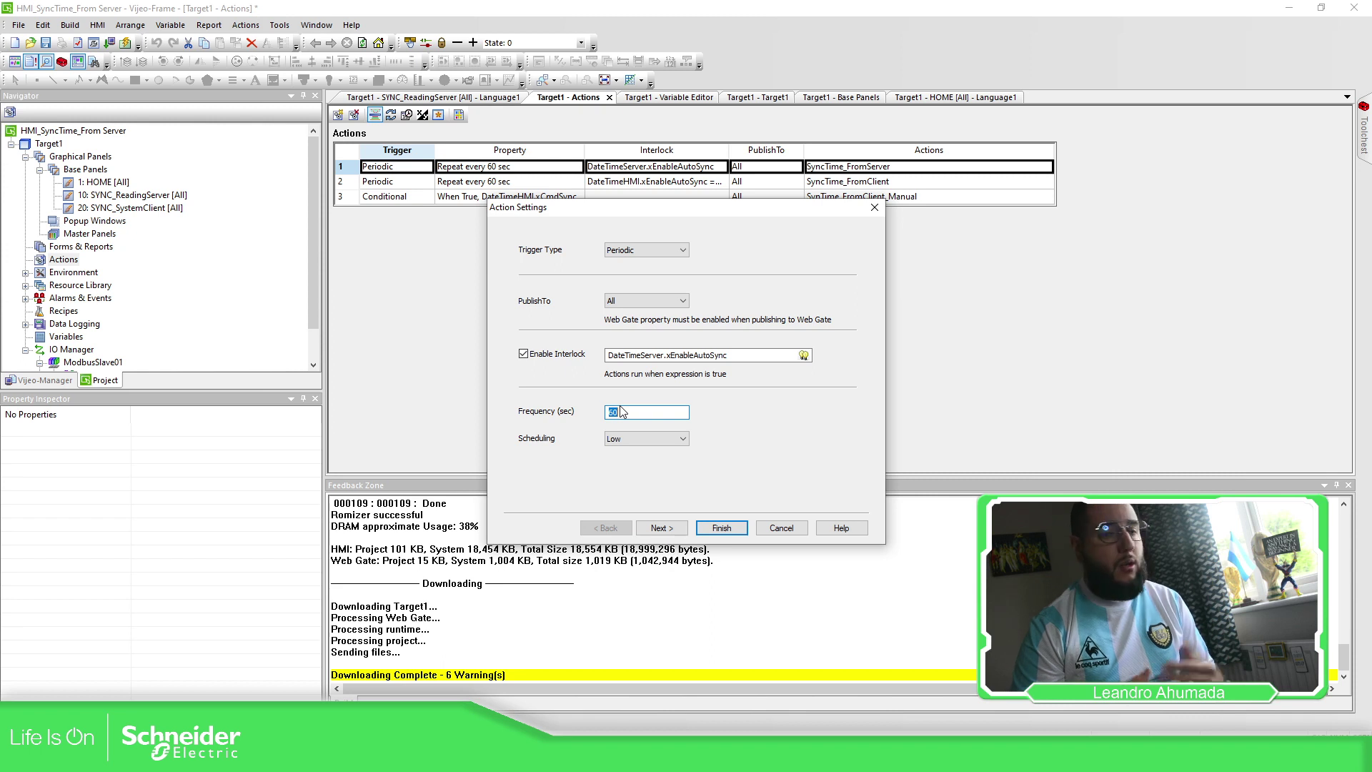
click(661, 527)
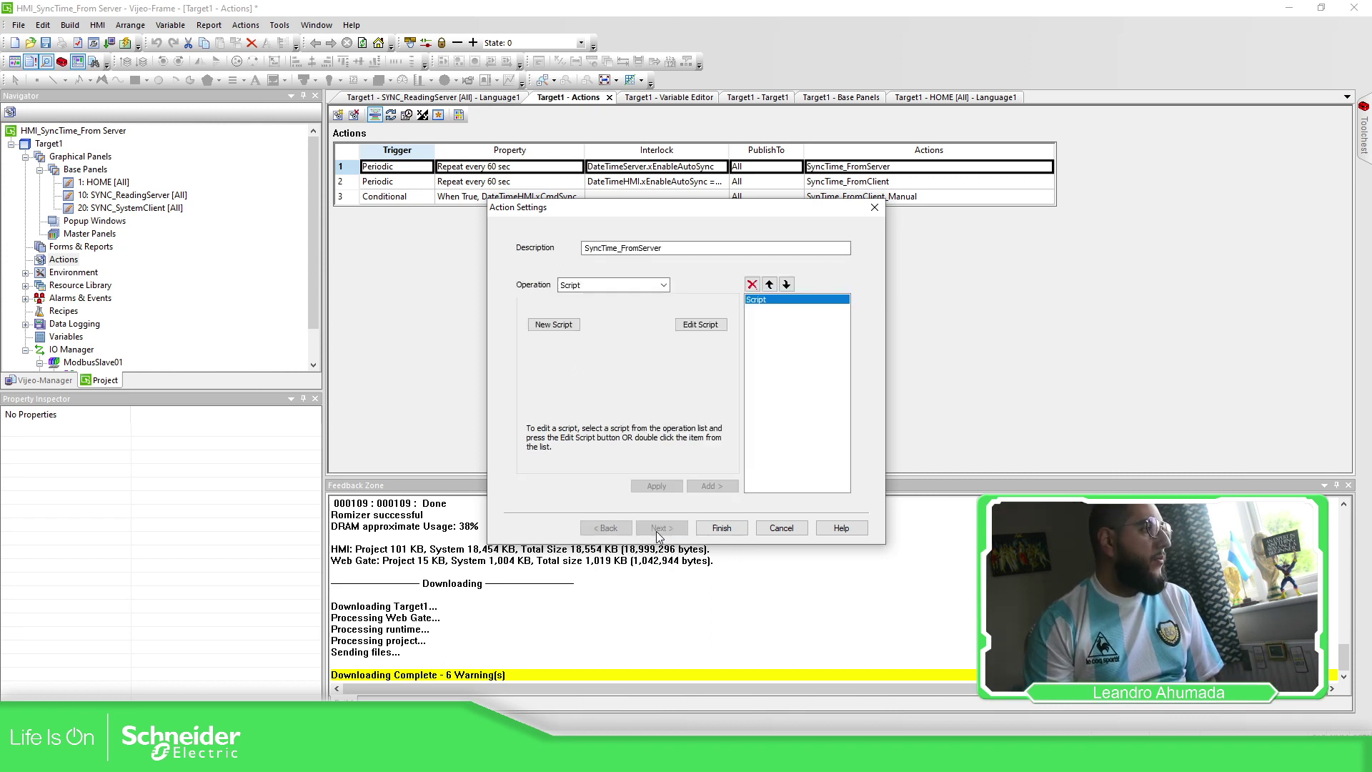
click(723, 333)
drag(855, 493, 1214, 722)
drag(756, 258, 587, 112)
Examine the script's variable declarations, DateTimeServer reads and Sys.setDate call, and close the script and action settings without changes
drag(390, 183, 439, 263)
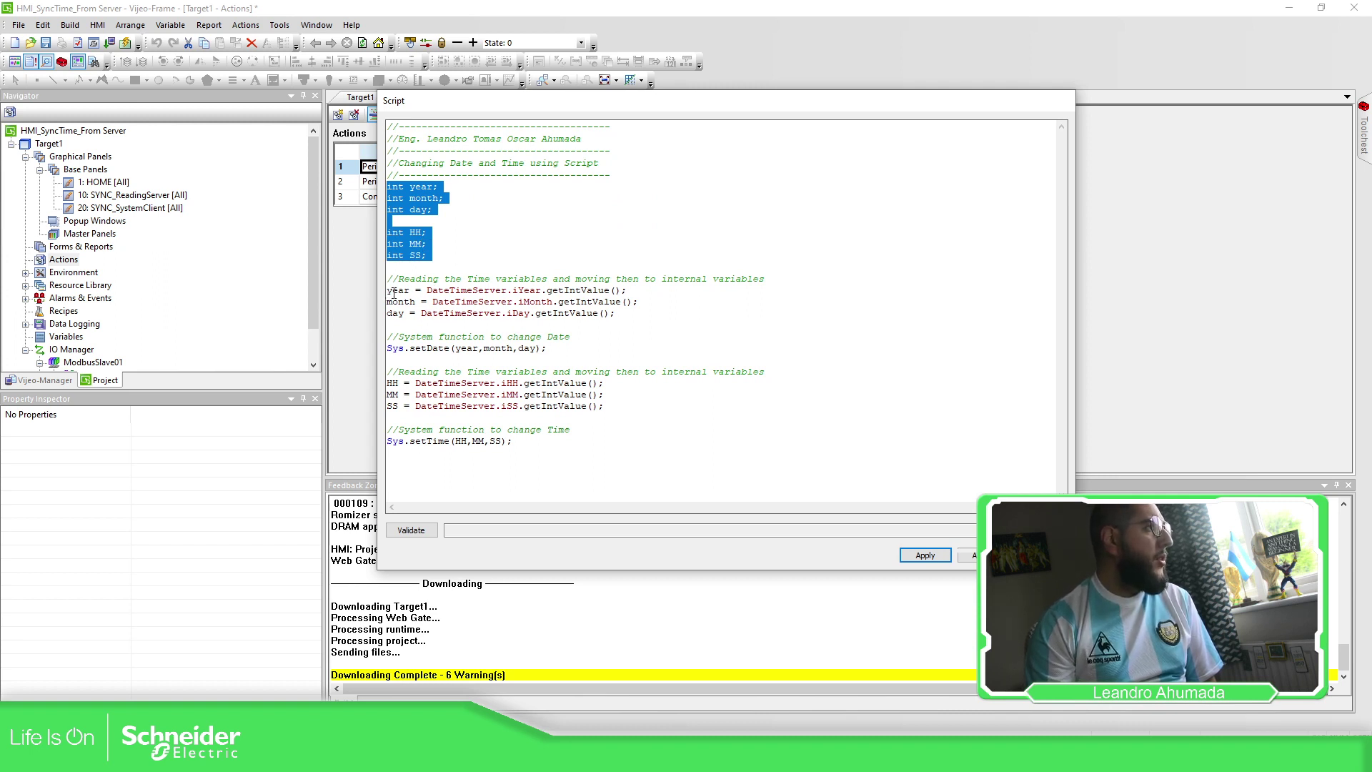
drag(387, 287, 643, 322)
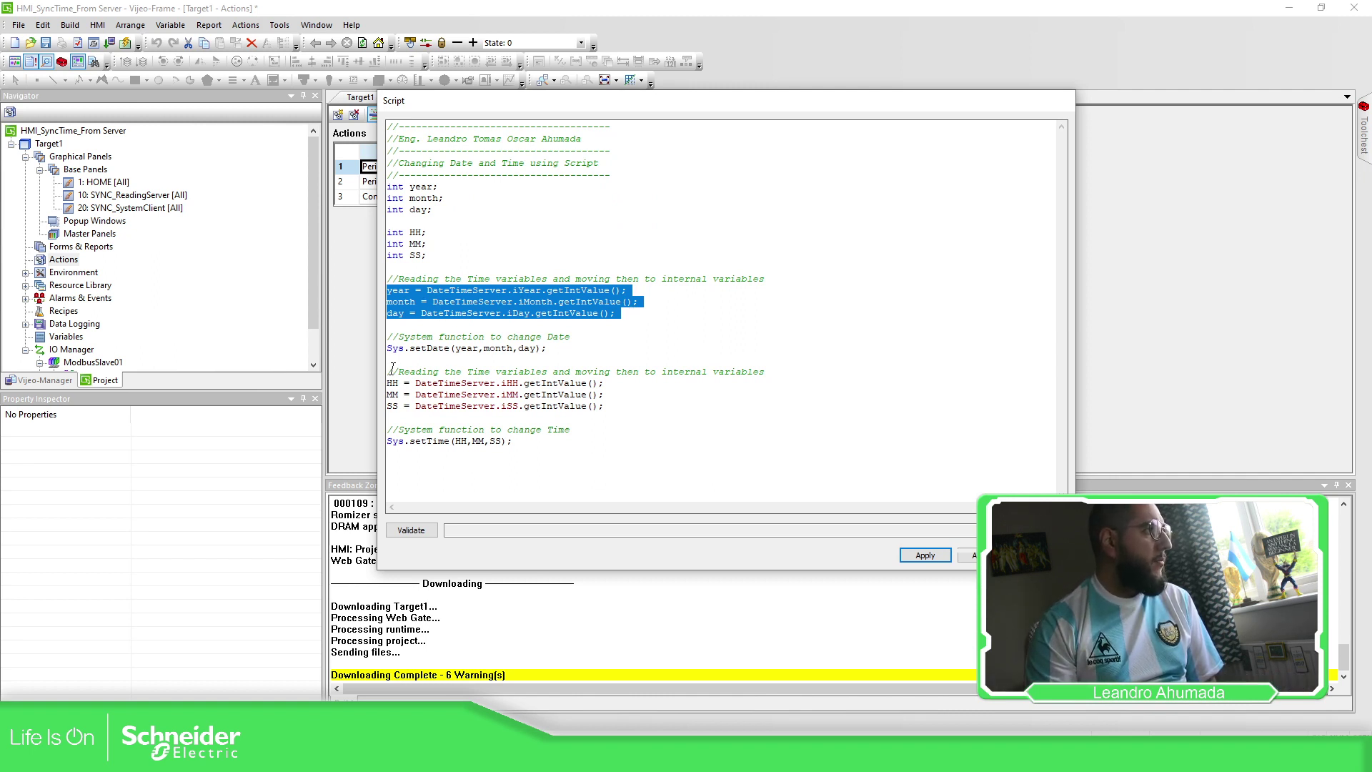
drag(389, 373, 613, 411)
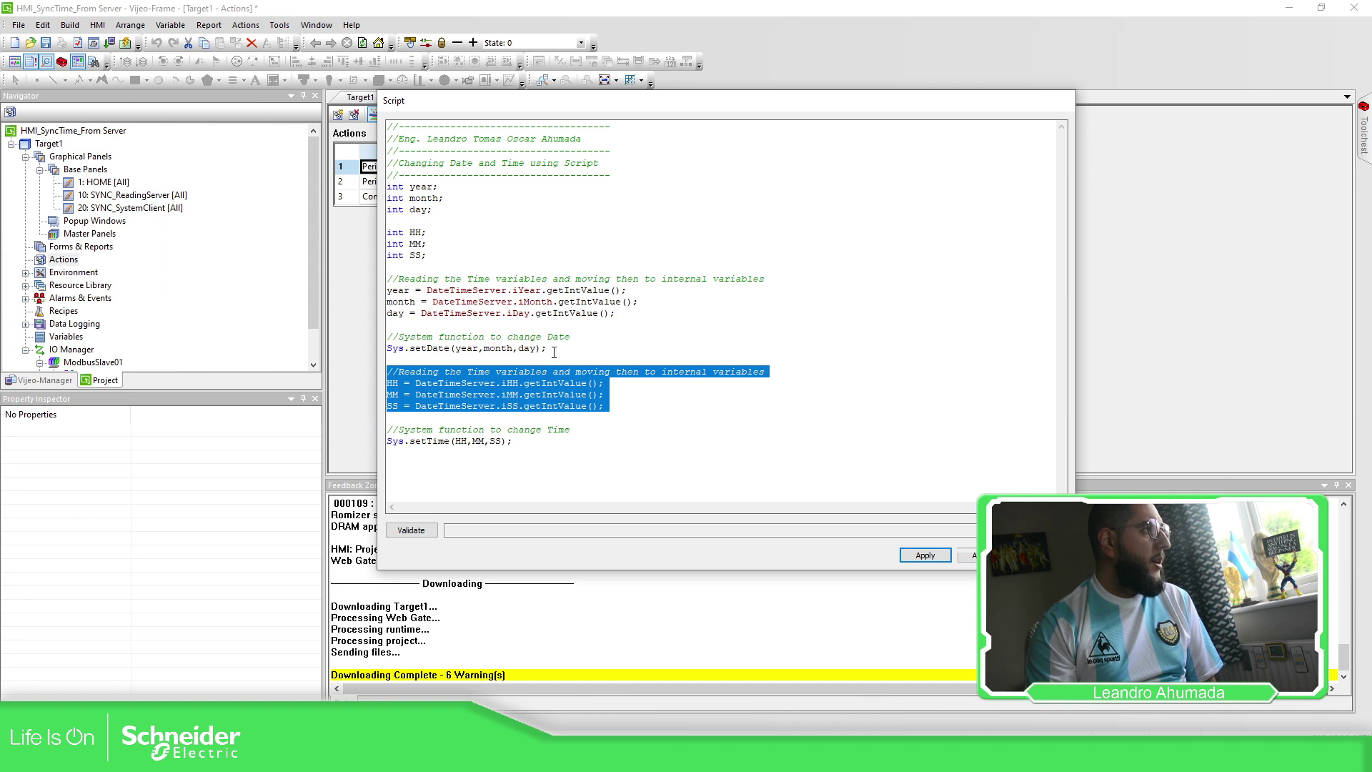
drag(554, 350, 387, 350)
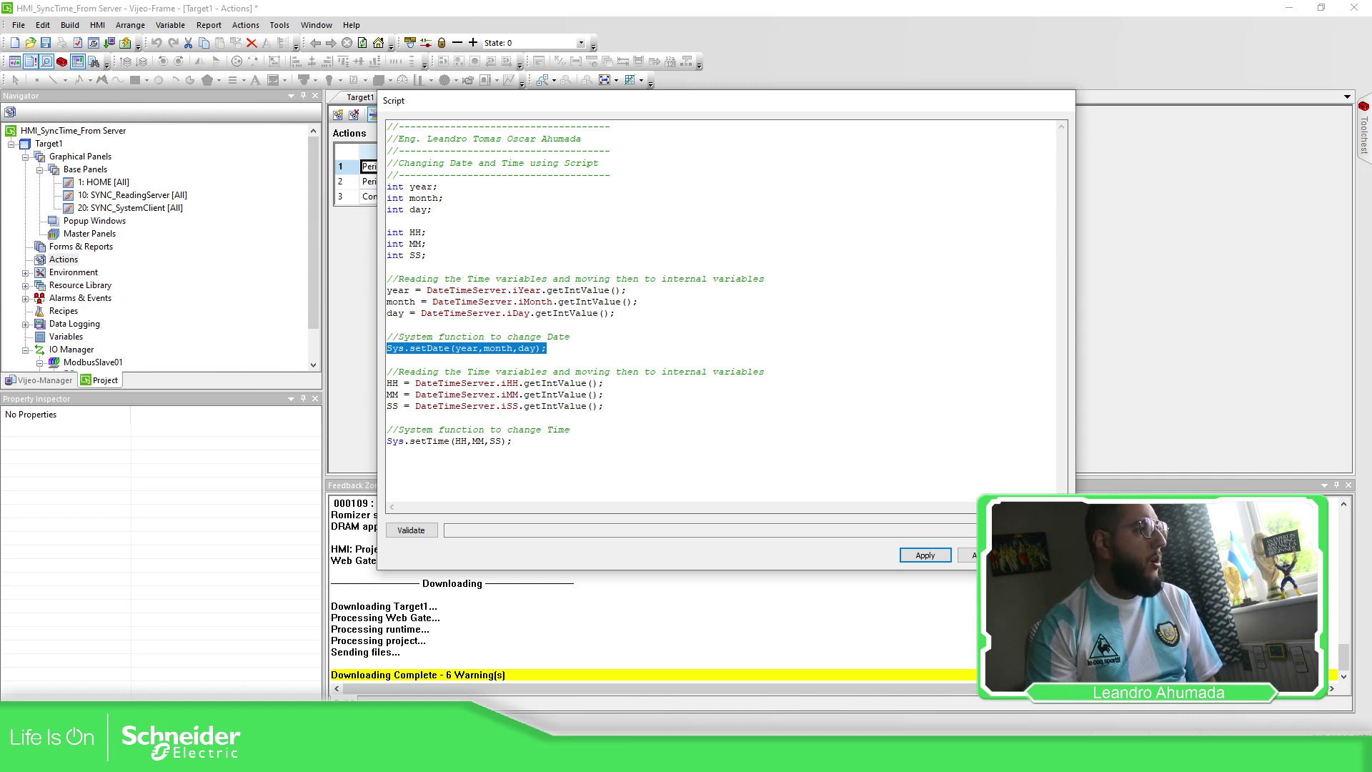
key(Return)
click(789, 530)
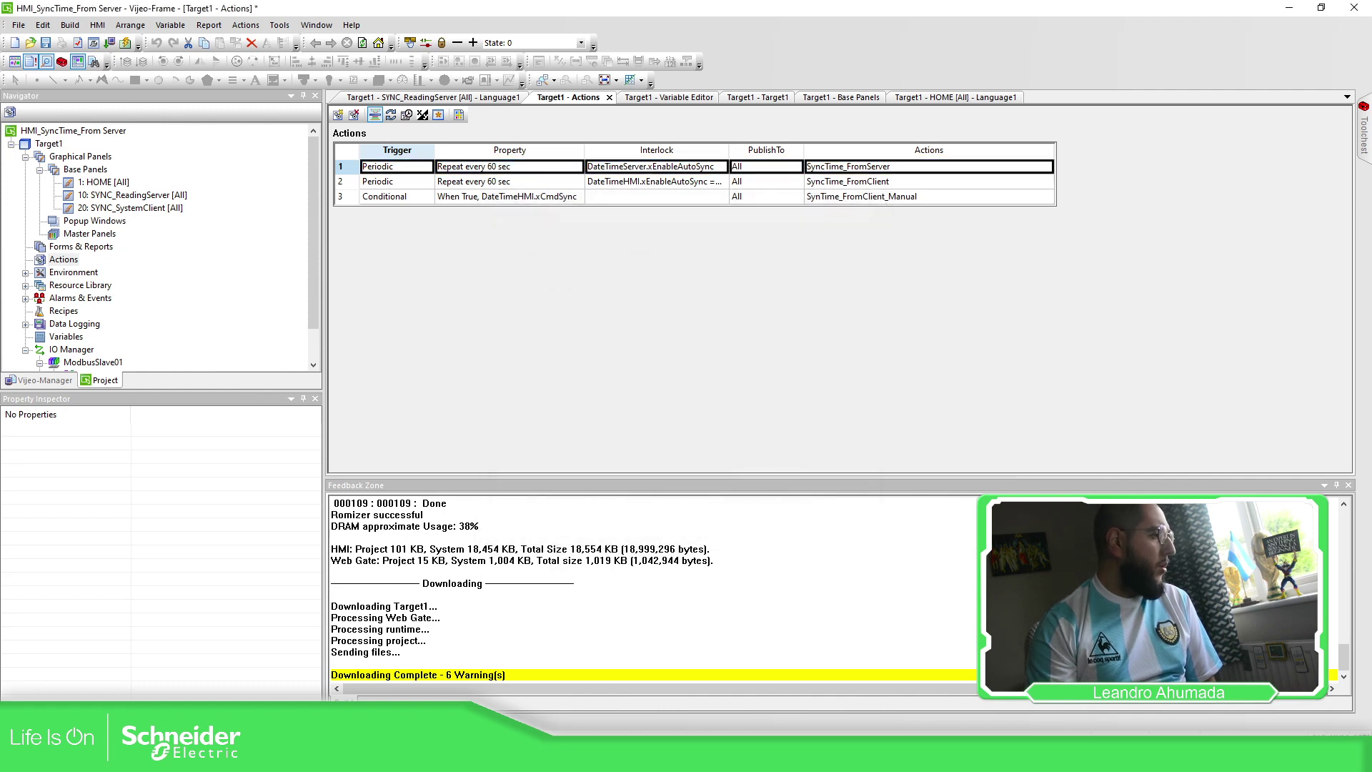
Bring up the running HMI in BlueStacks and Machine Expert Logic Builder, and enable Auto Sync on the HMI
key(alt+Tab)
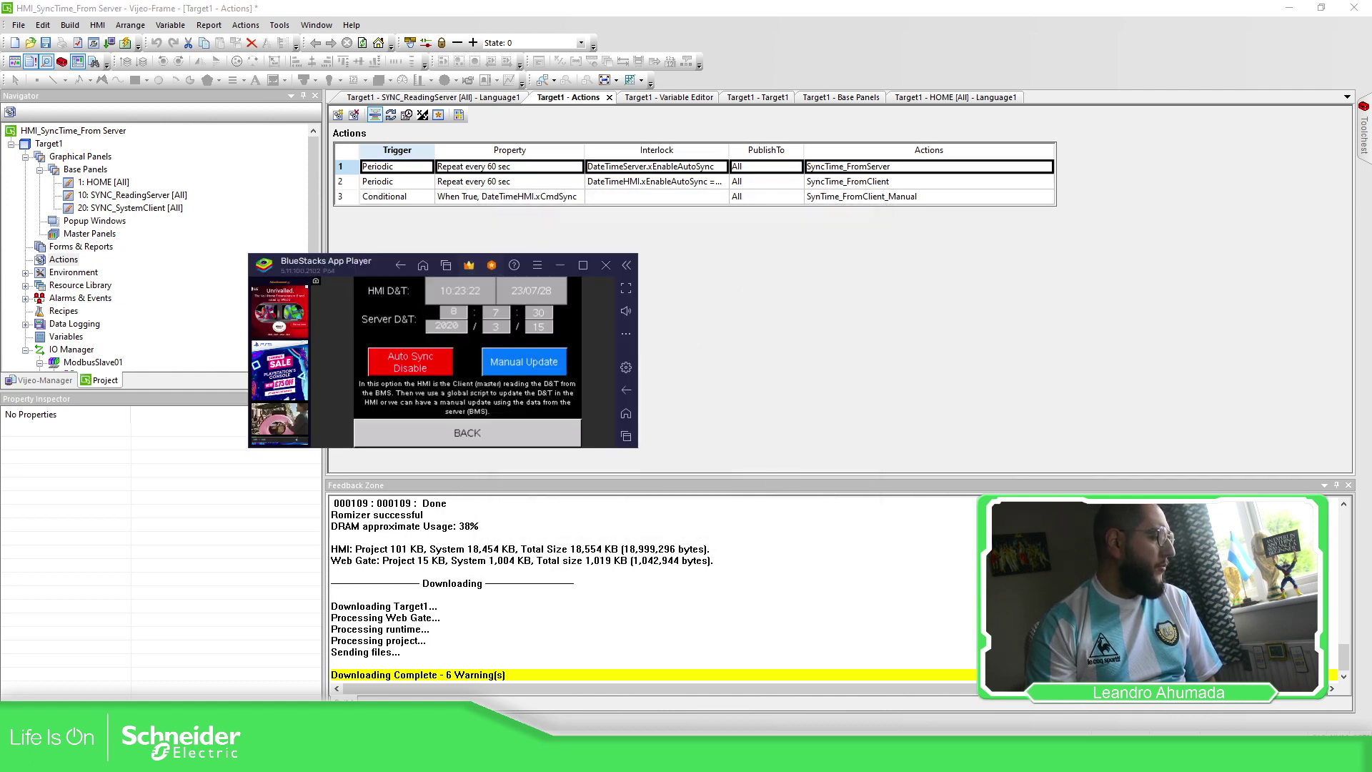
key(alt+Tab)
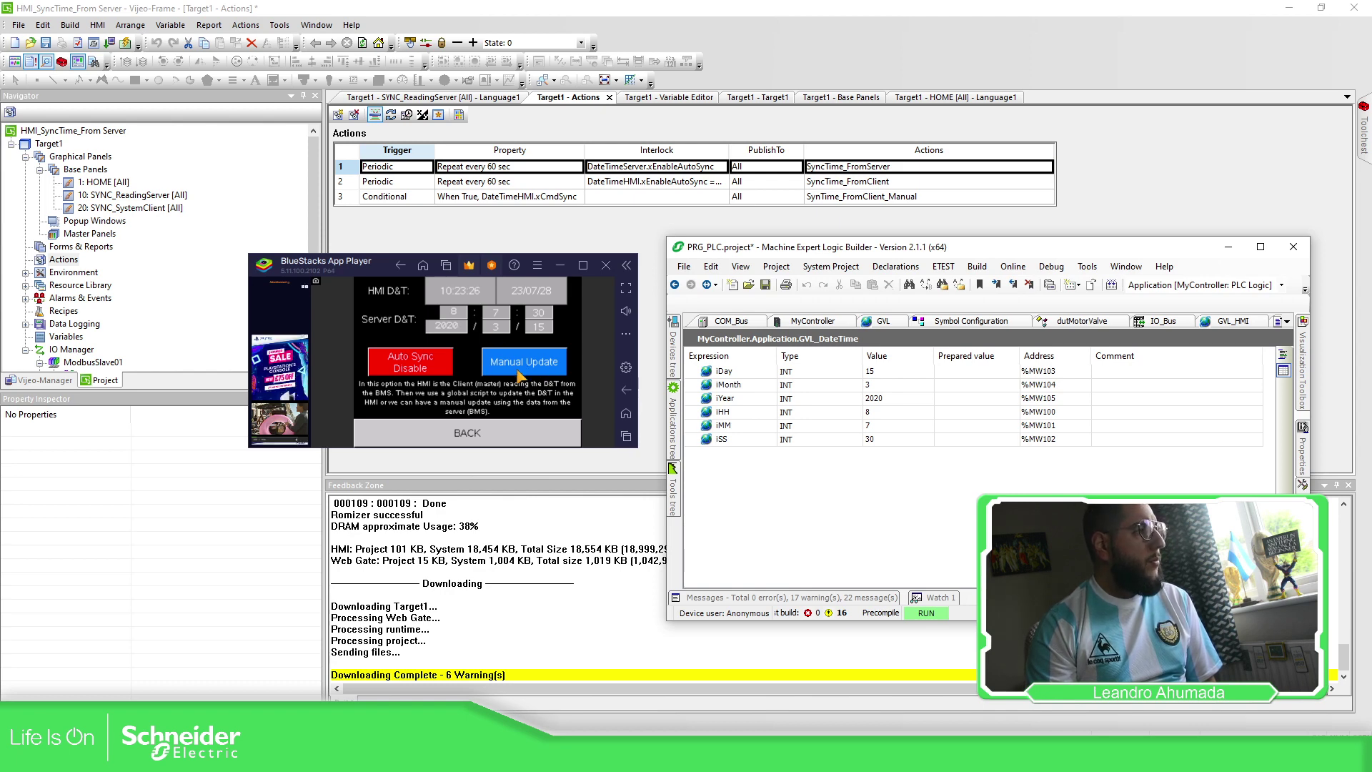
click(432, 374)
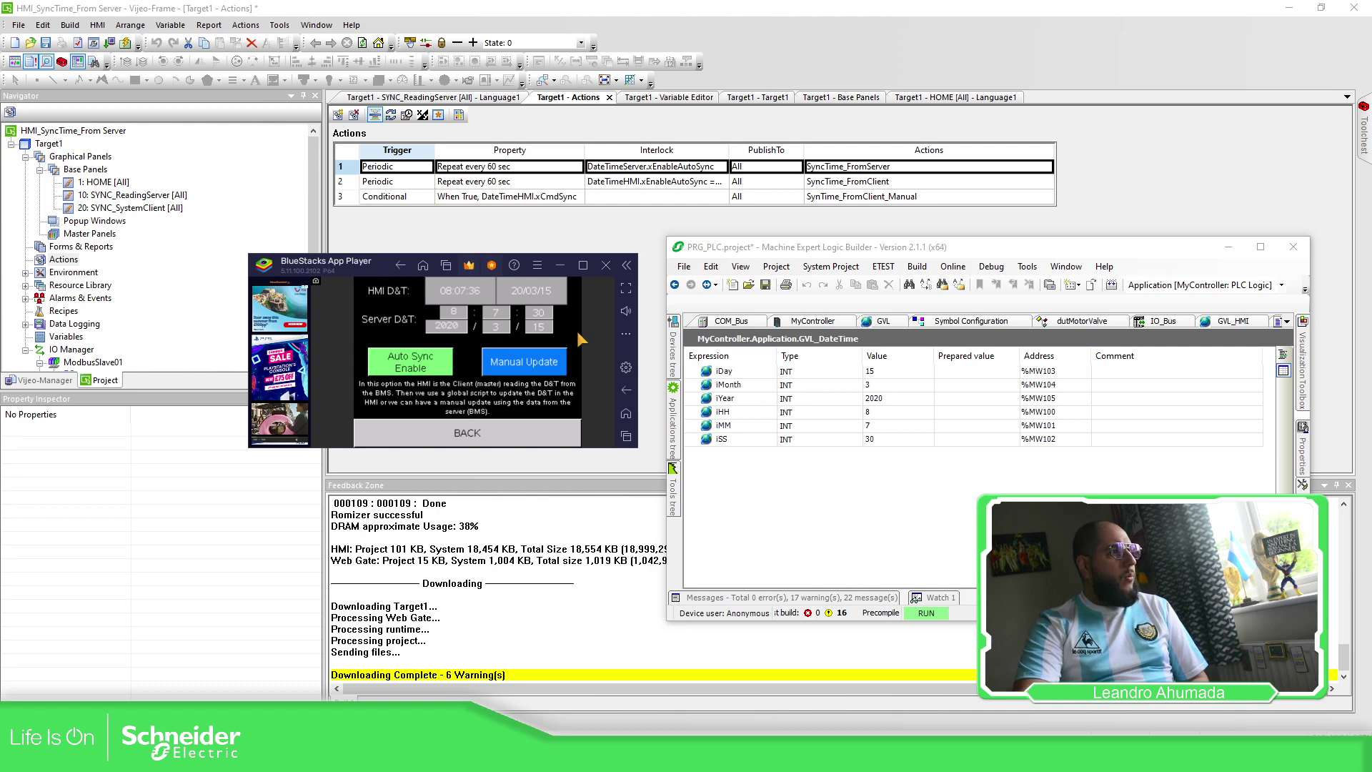
Prepare new values in GVL_DateTime: iYear 2025 and iHH 10
double_click(953, 399)
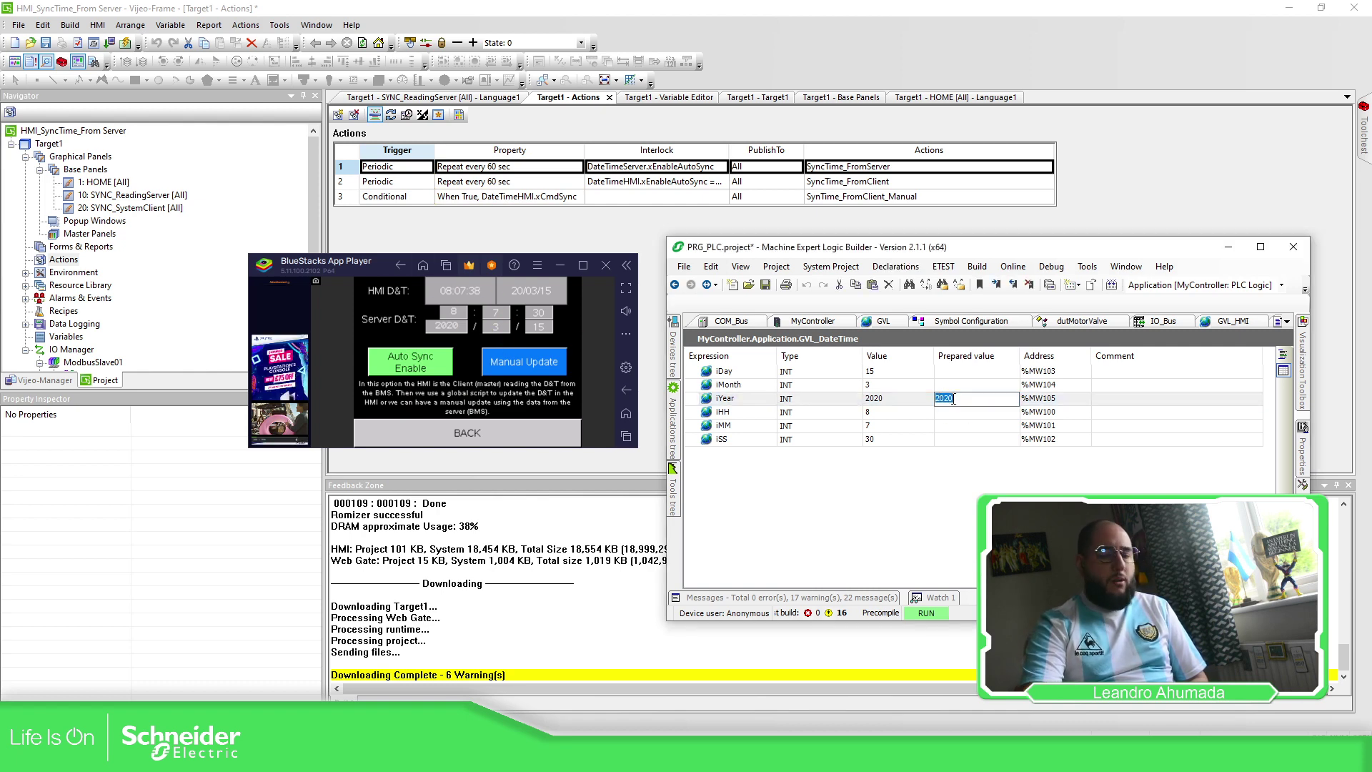
text(20)
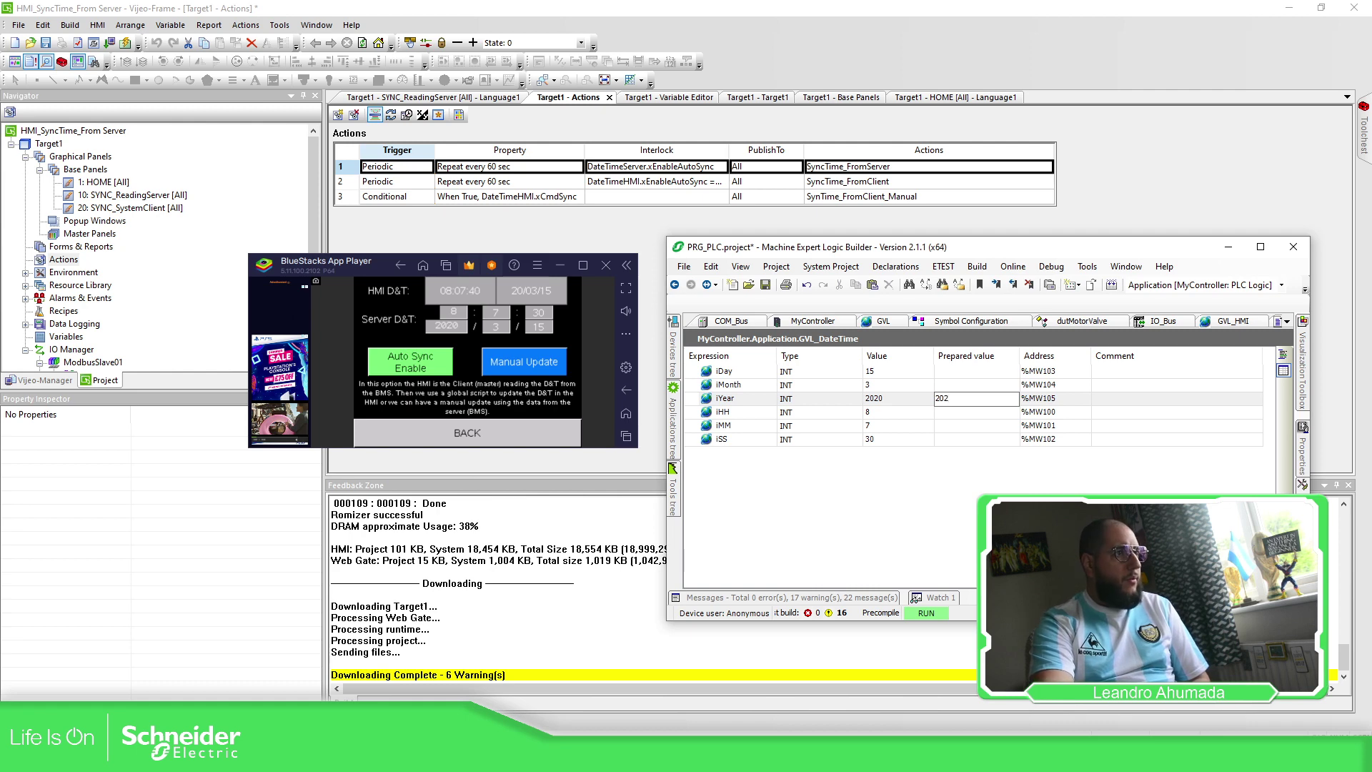
key(Return)
double_click(955, 413)
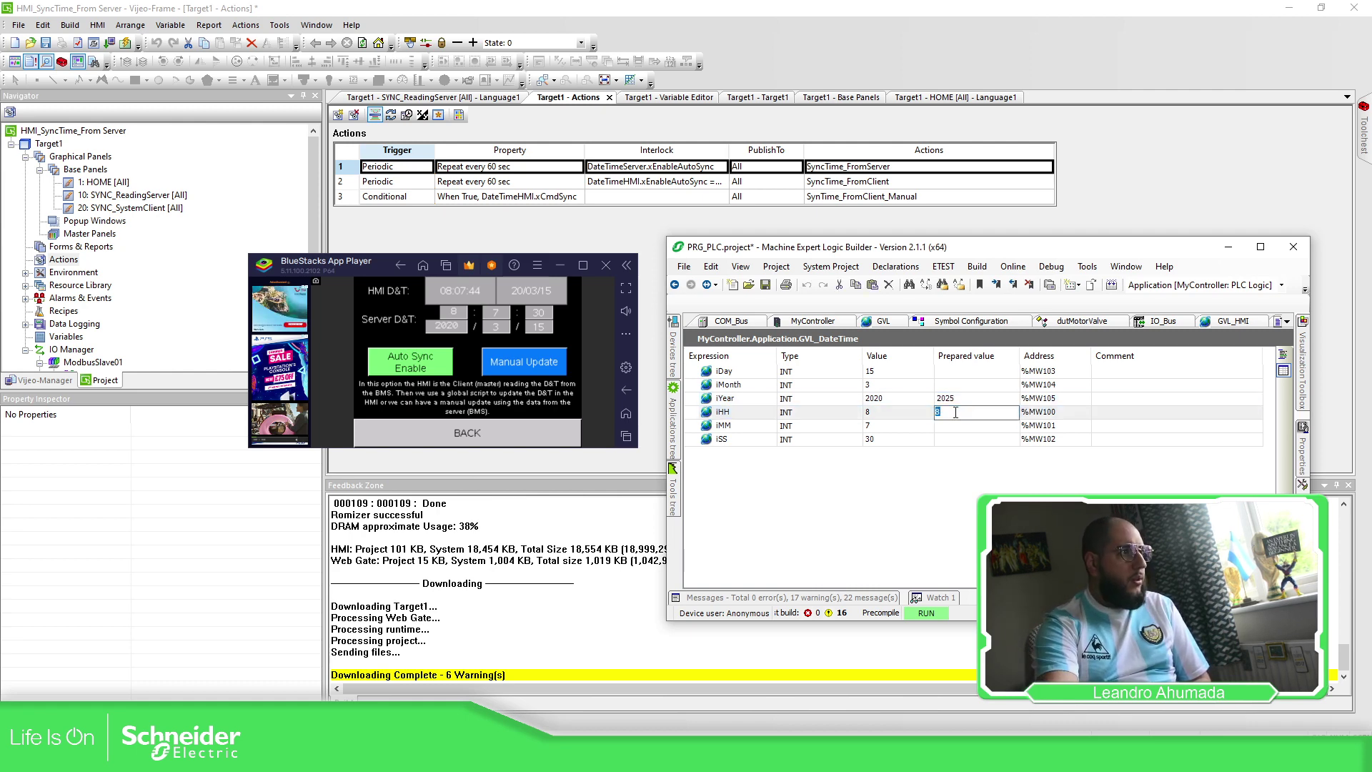
text(10)
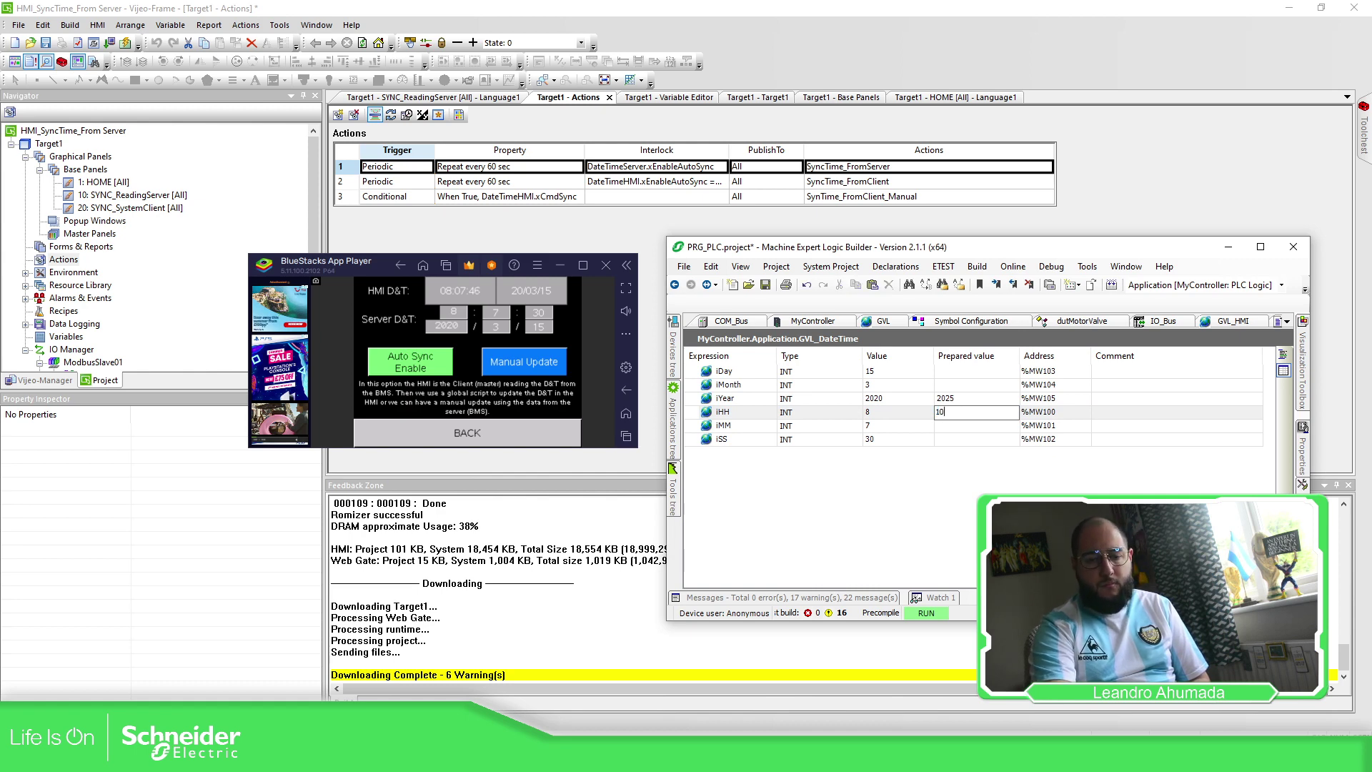
key(Return)
Prepare new values in GVL_DateTime: iMM 55 and iSS 45
double_click(967, 426)
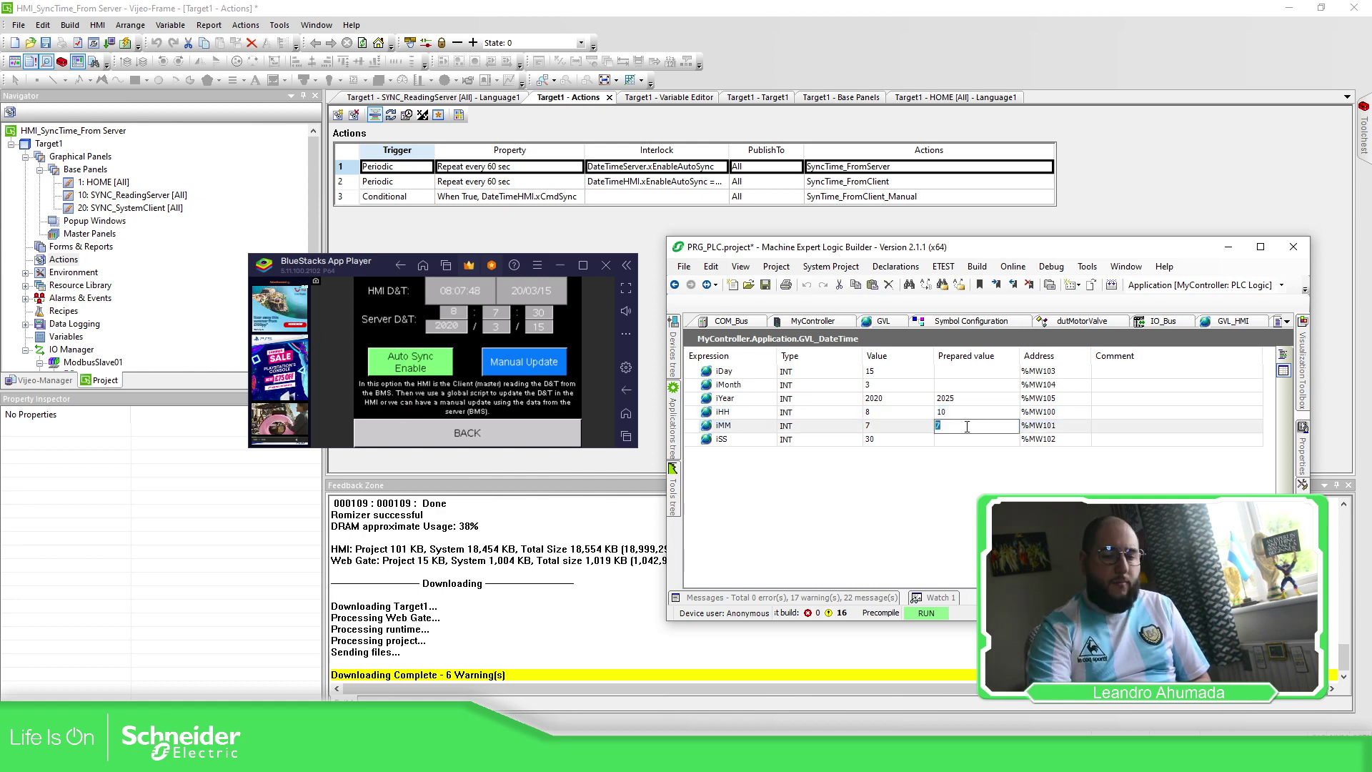
text(55)
key(Return)
double_click(972, 439)
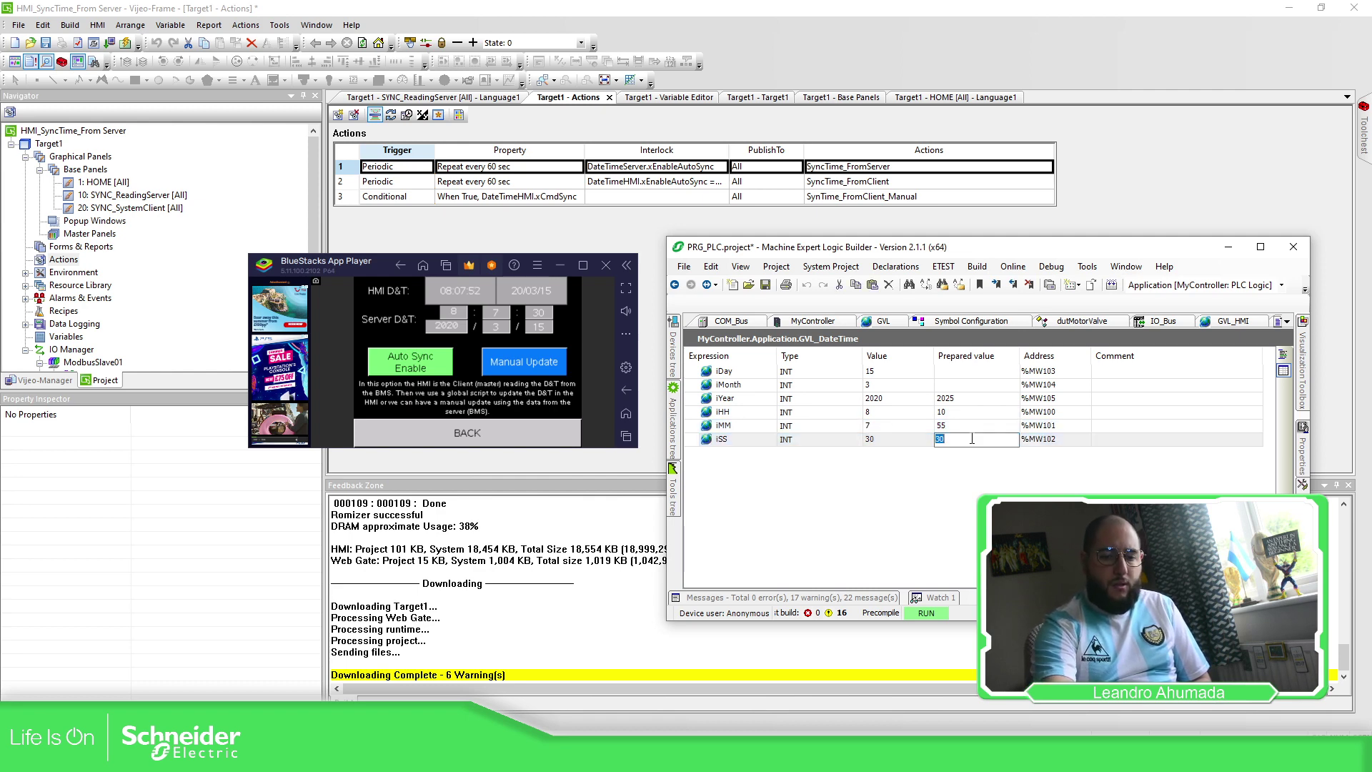
text(45)
key(Return)
Prepare iDay 6 and iMonth 12 in GVL_DateTime and write all prepared values to the controller
double_click(956, 373)
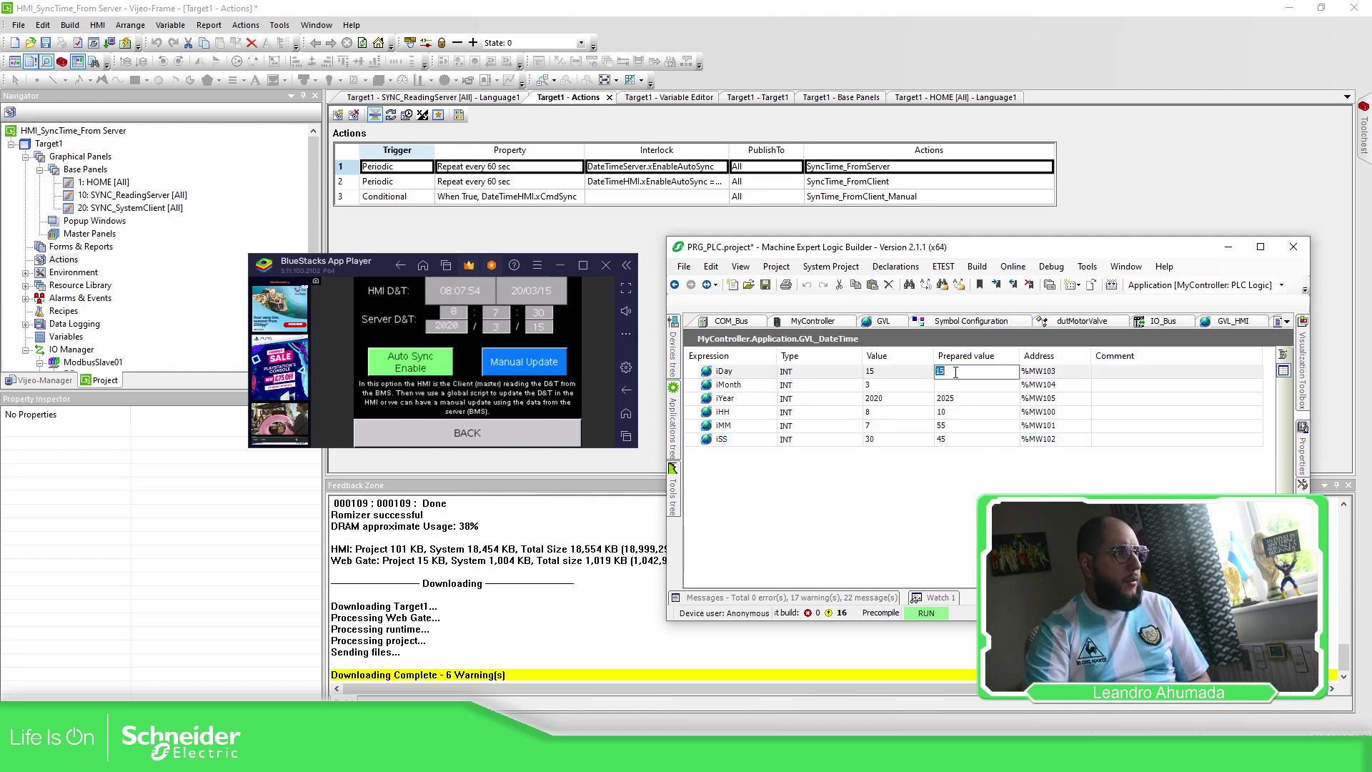
text(6)
key(Return)
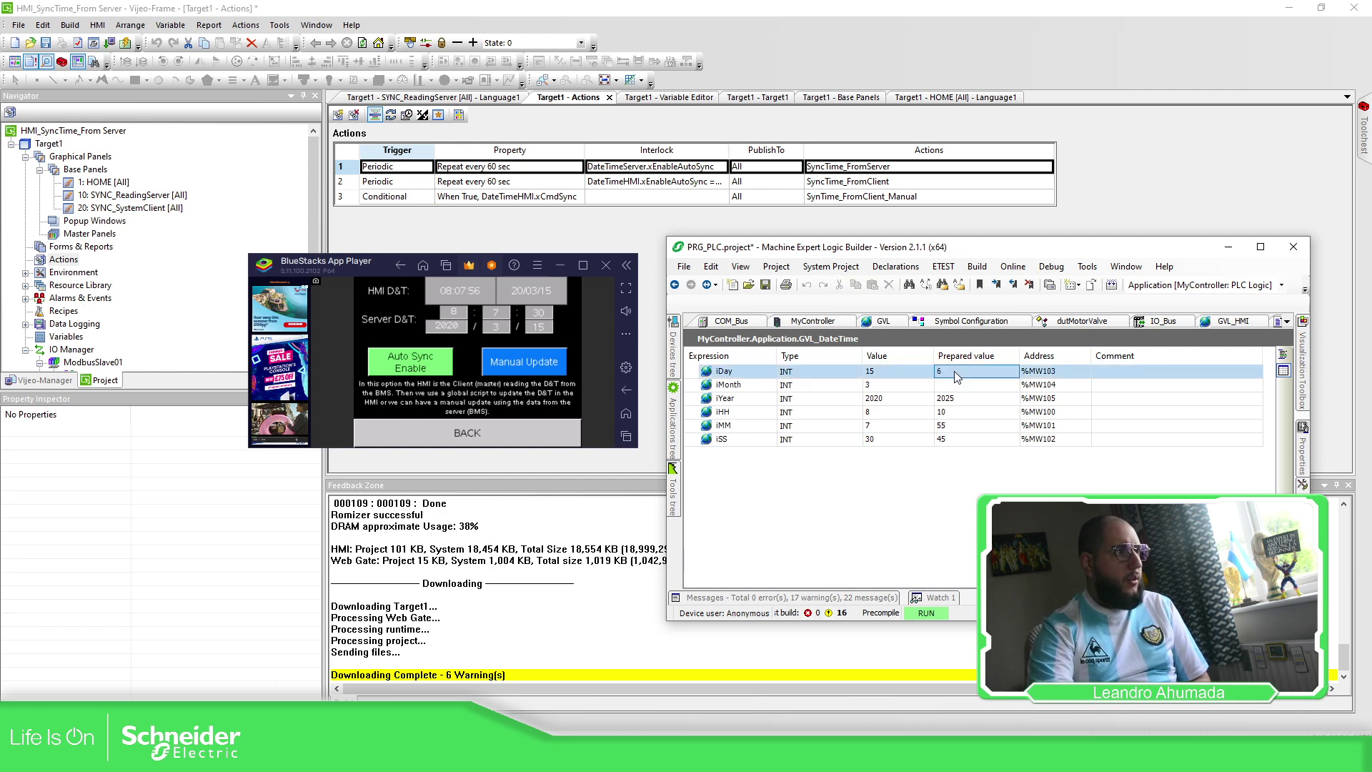
double_click(954, 385)
text(12)
key(Return)
key(ctrl+F7)
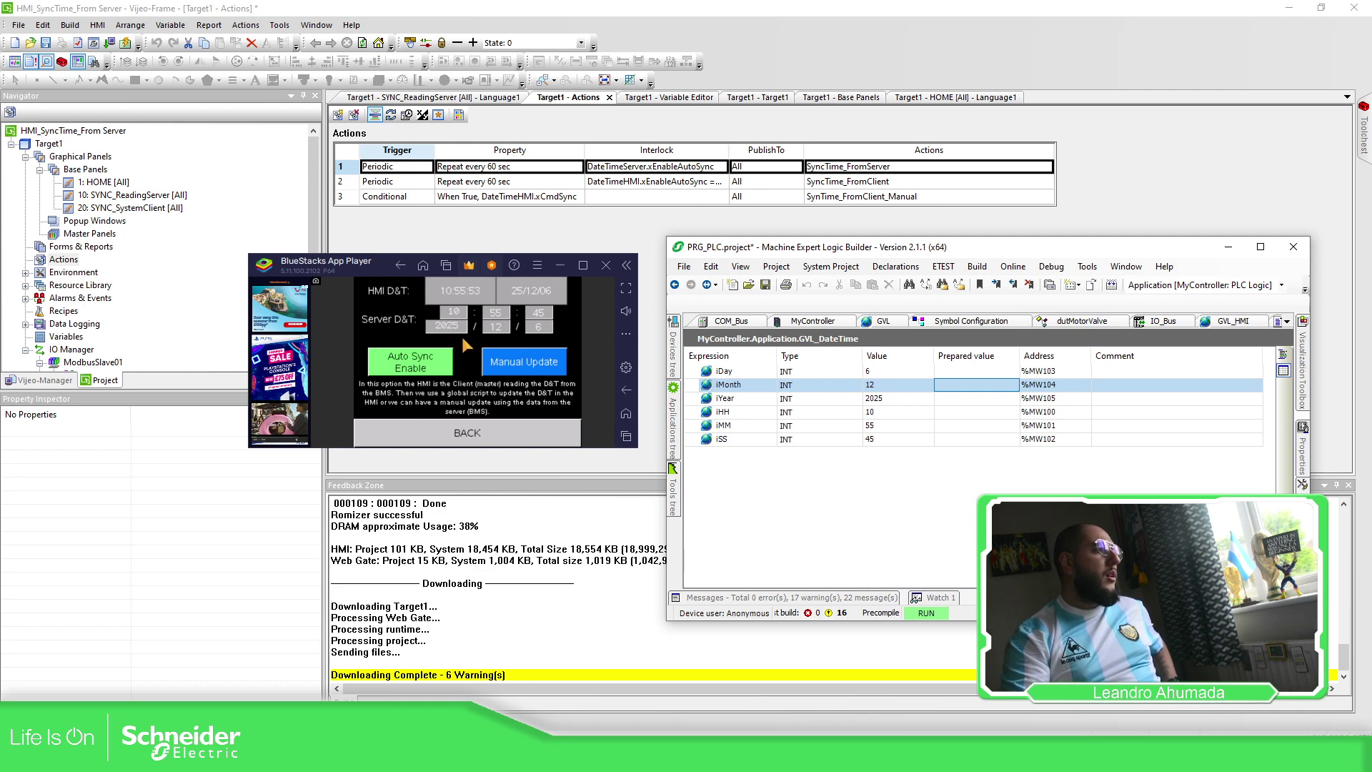
Disable Auto Sync on the HMI, return to its home page and open the page for syncing with the HMI as server
click(440, 367)
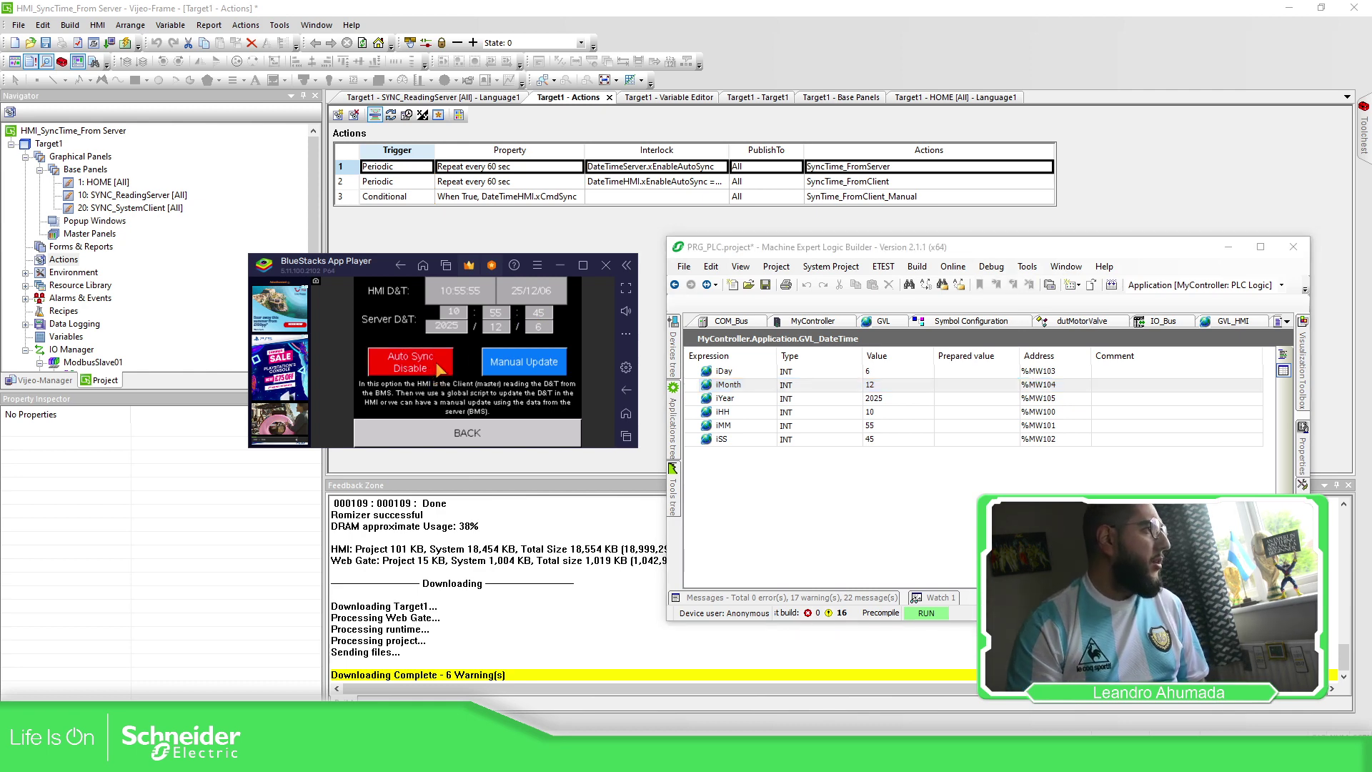
click(482, 438)
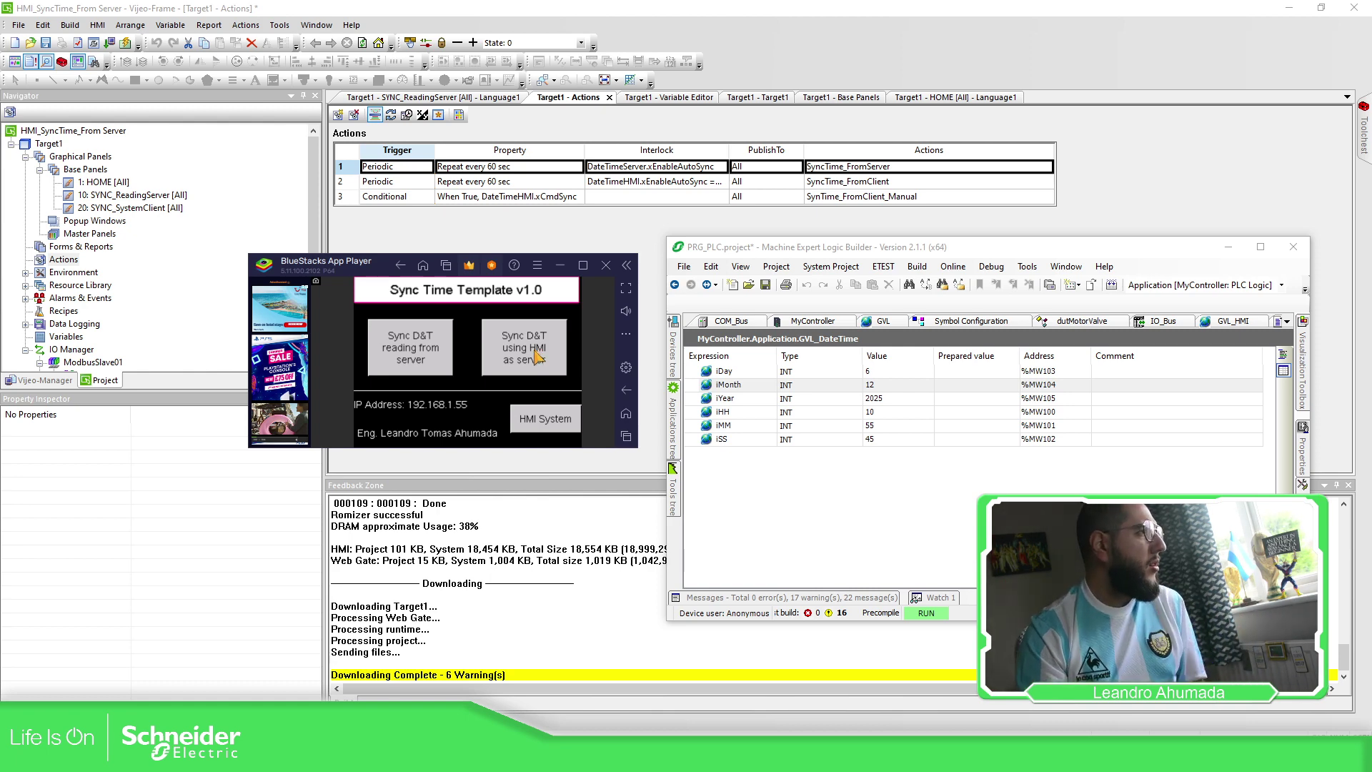
click(538, 356)
Return to Vijeo-Frame's Variable Editor, collapse DateTimeServer, expand DateTimeHMI and examine its scan group and device addresses
click(1166, 203)
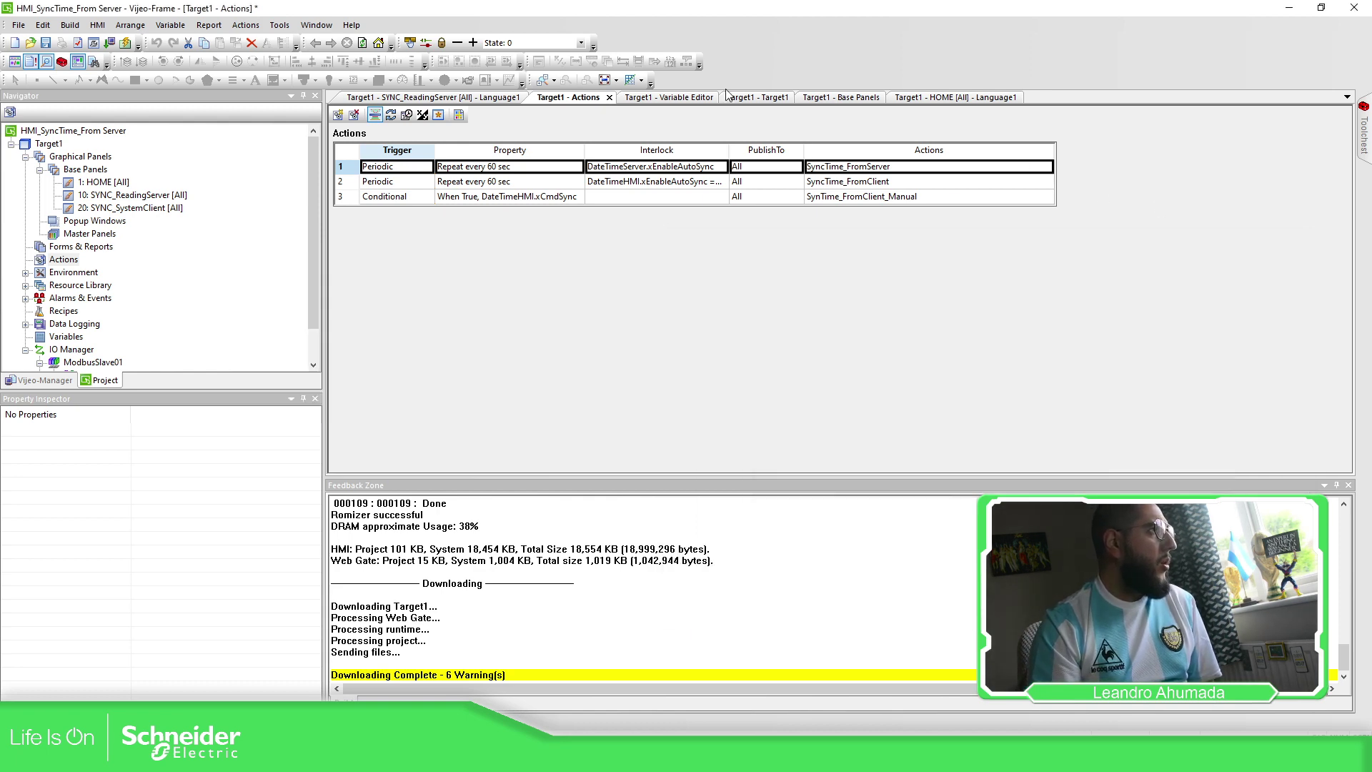
click(695, 100)
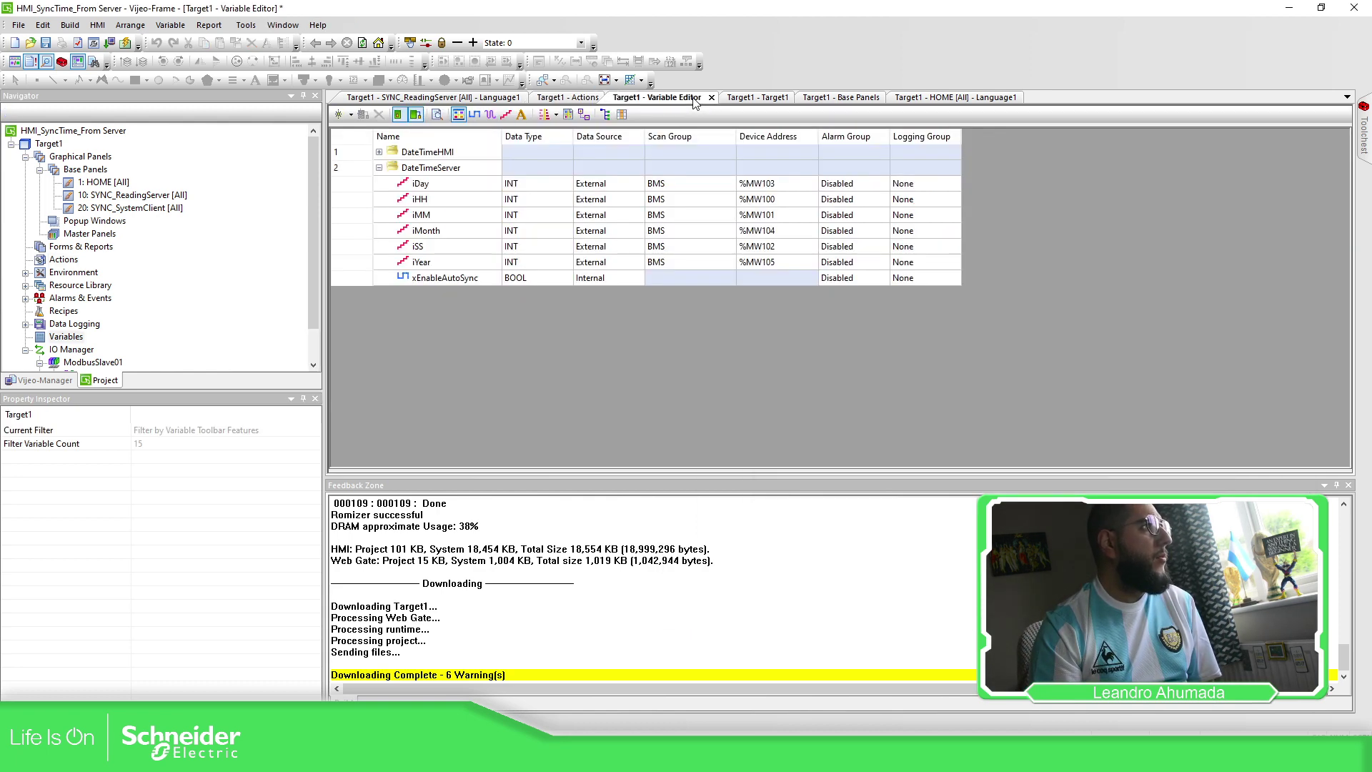
click(379, 168)
click(379, 153)
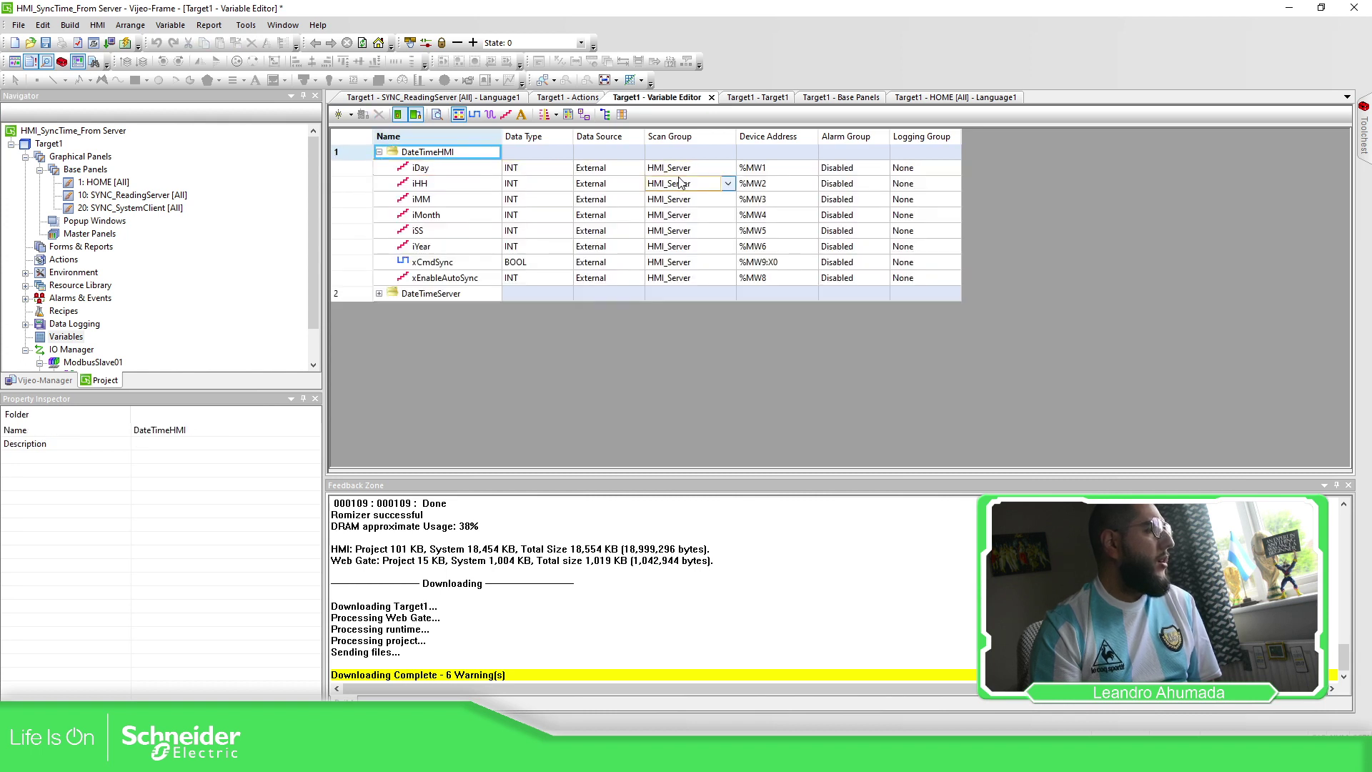
scroll(71, 350, down, 1)
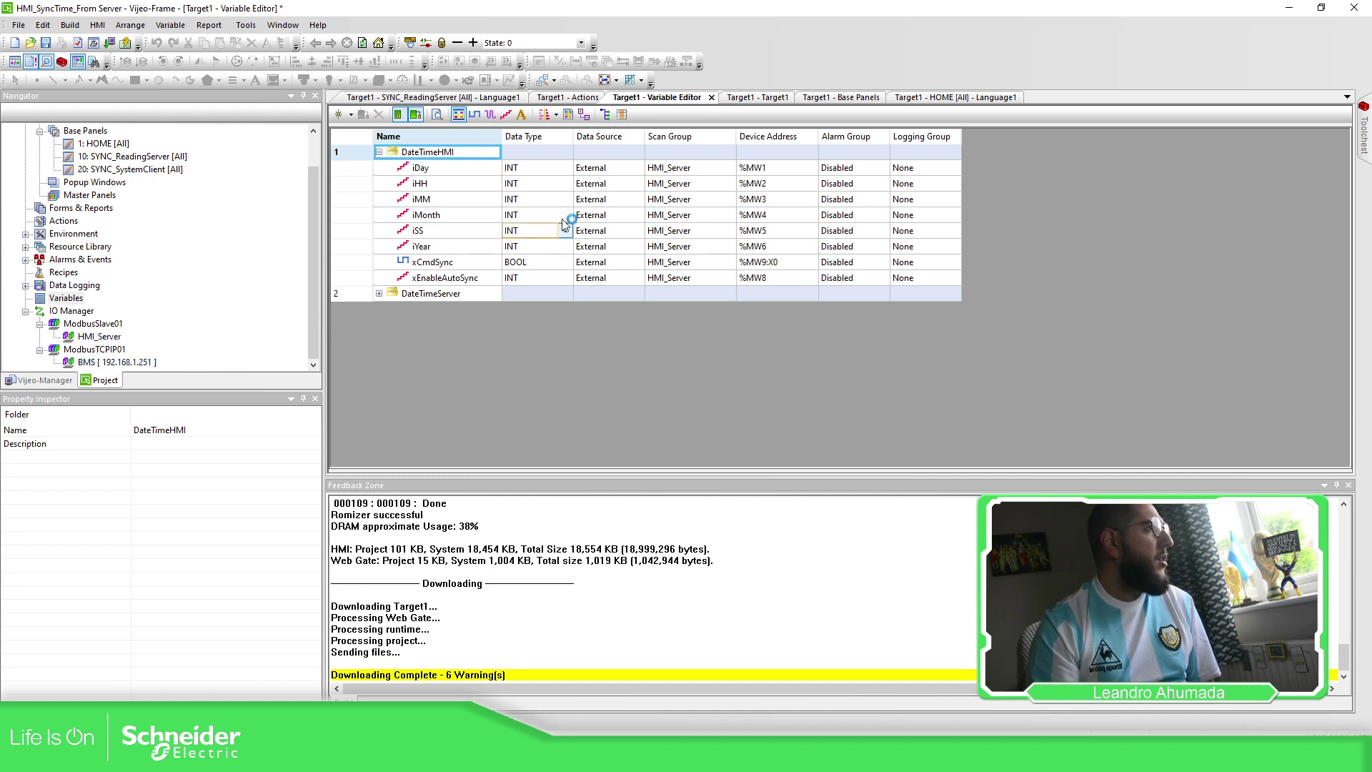
click(675, 170)
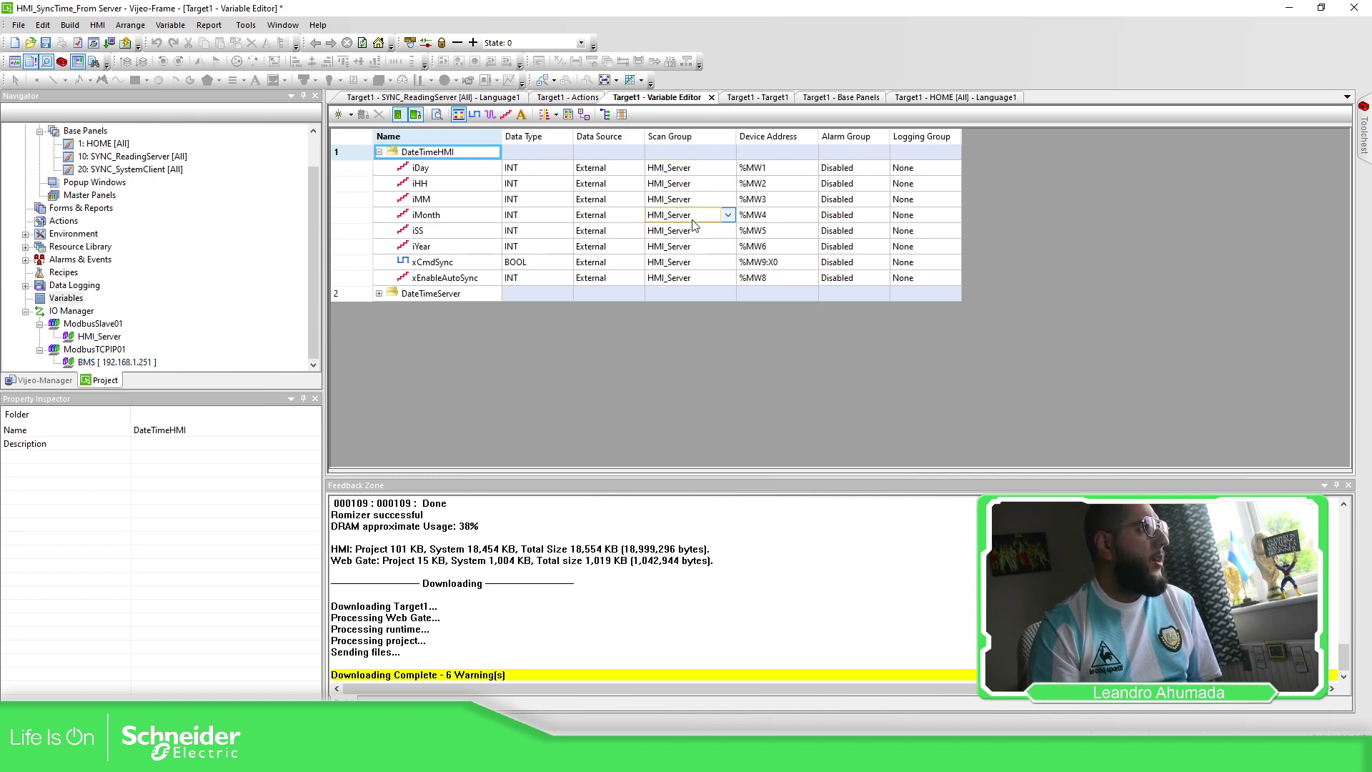
click(776, 186)
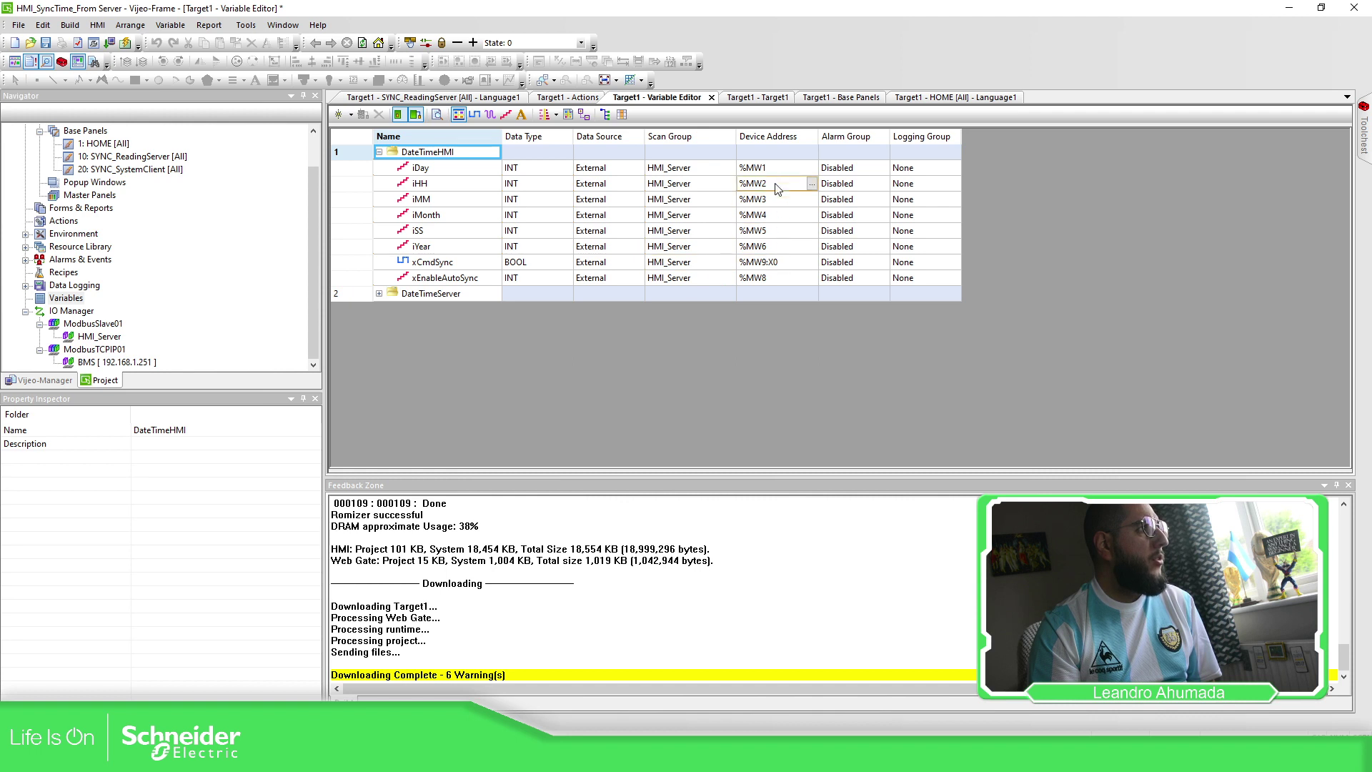
Examine the DateTimeHMI variables, including the xCmdSync command, and select iDay to view its properties
click(1113, 236)
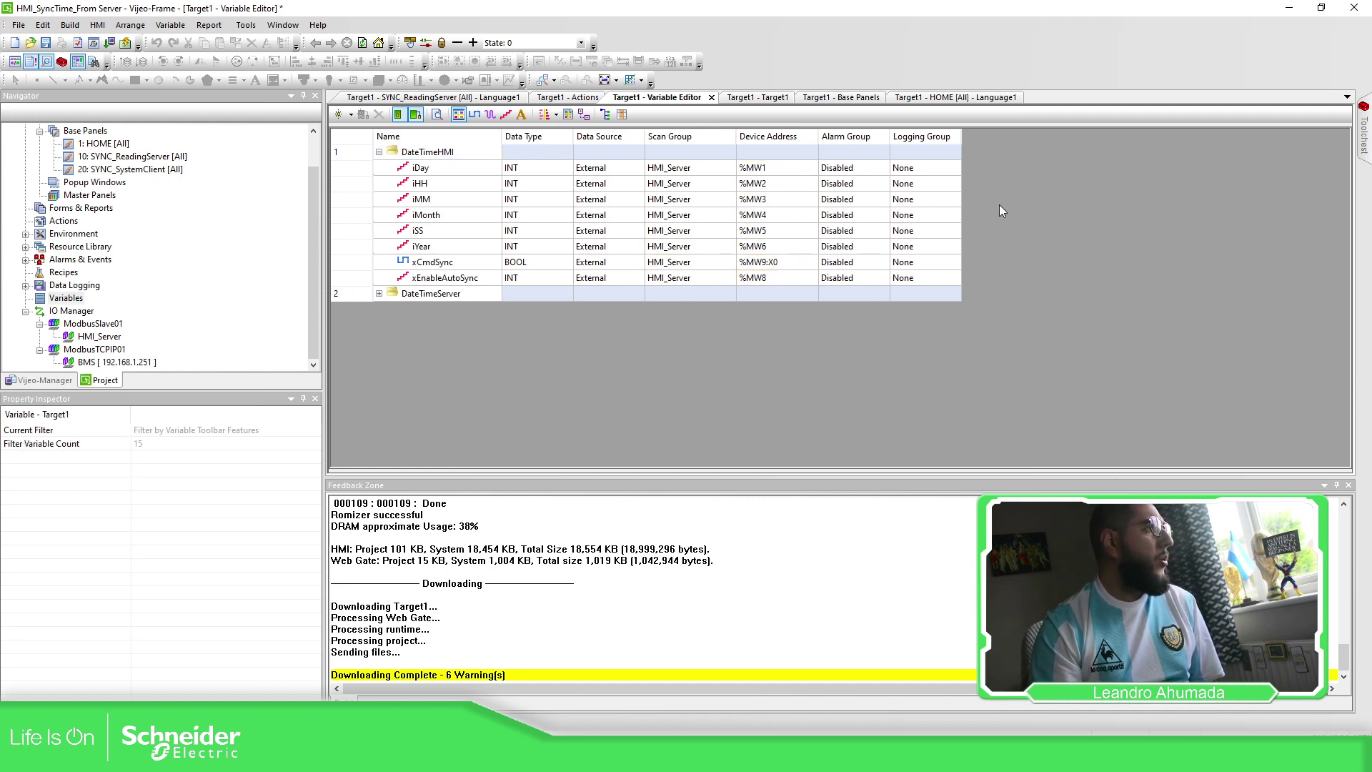
click(435, 166)
click(429, 265)
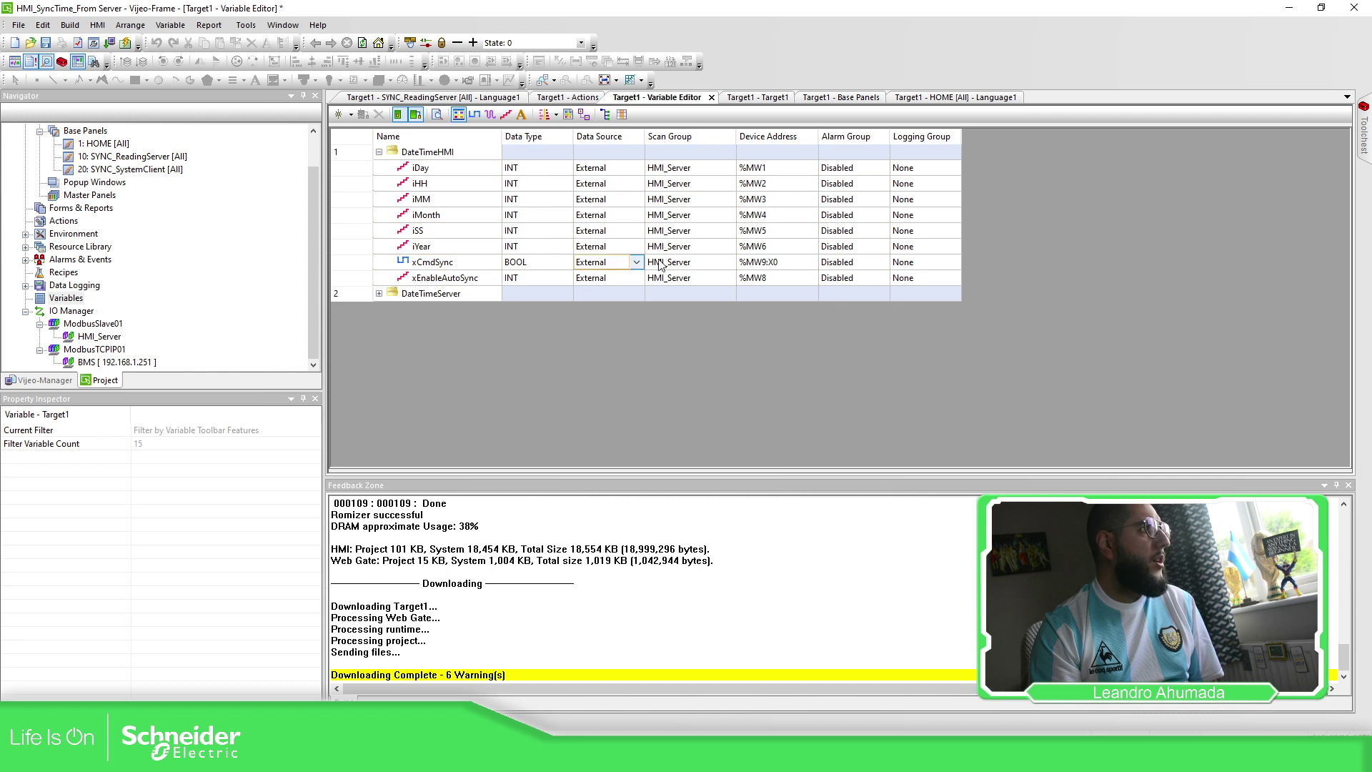
click(682, 262)
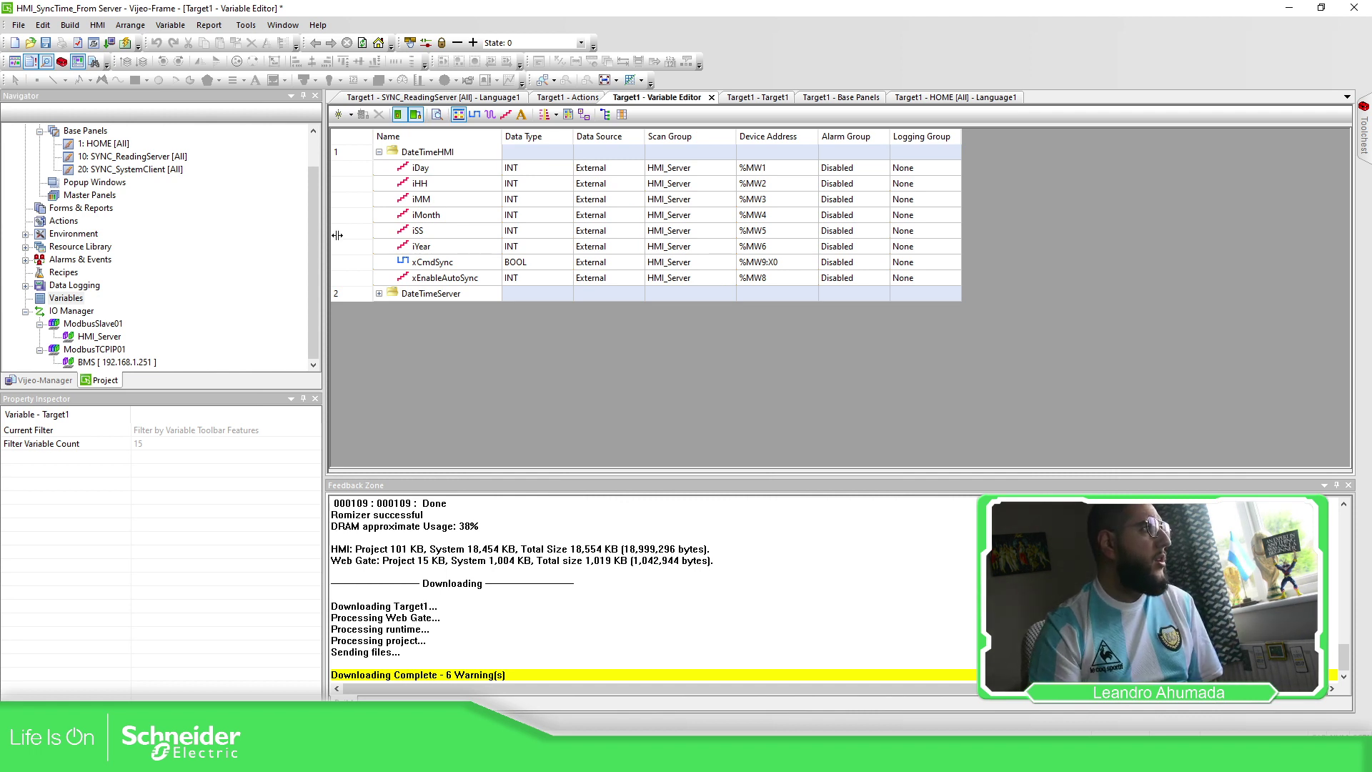
click(354, 168)
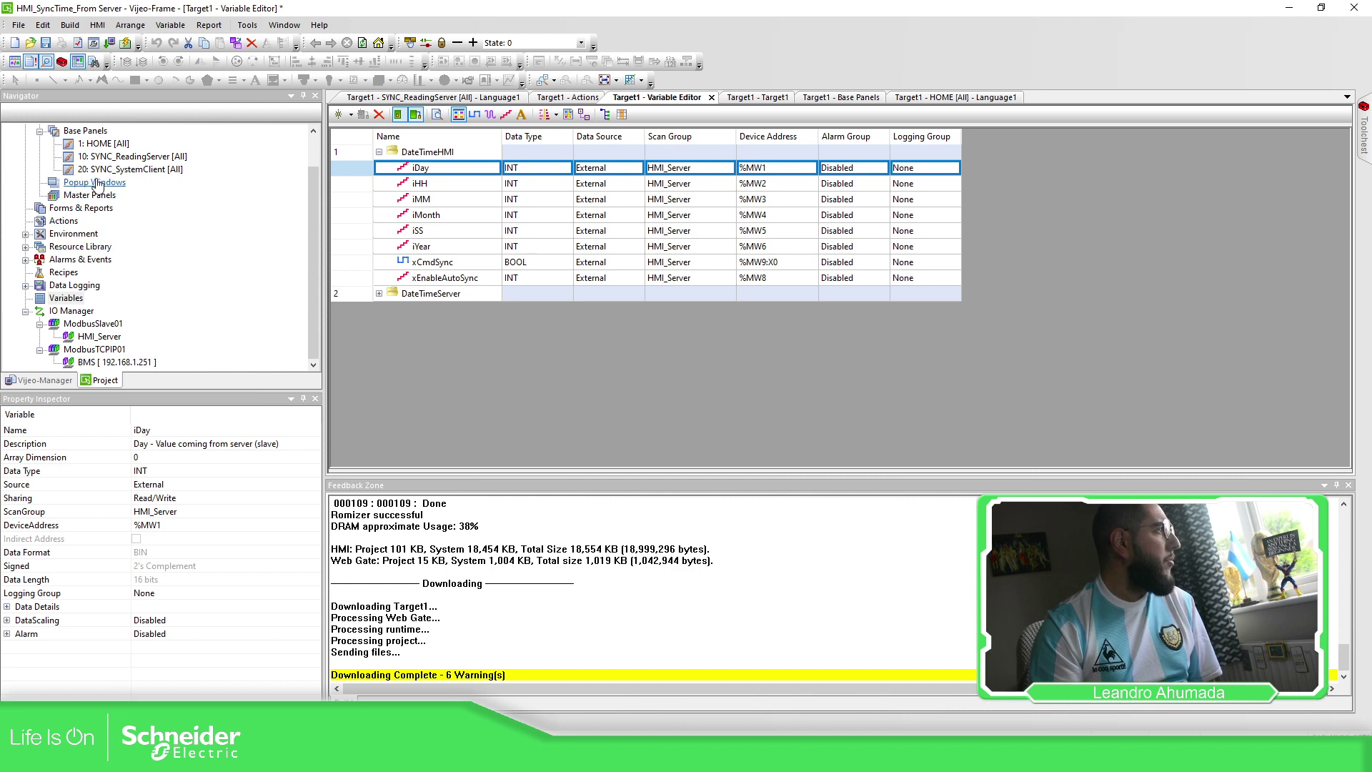
Open the target's Actions list and the settings of the SyncTime_FromClient periodic action to review its interlock and frequency
double_click(87, 219)
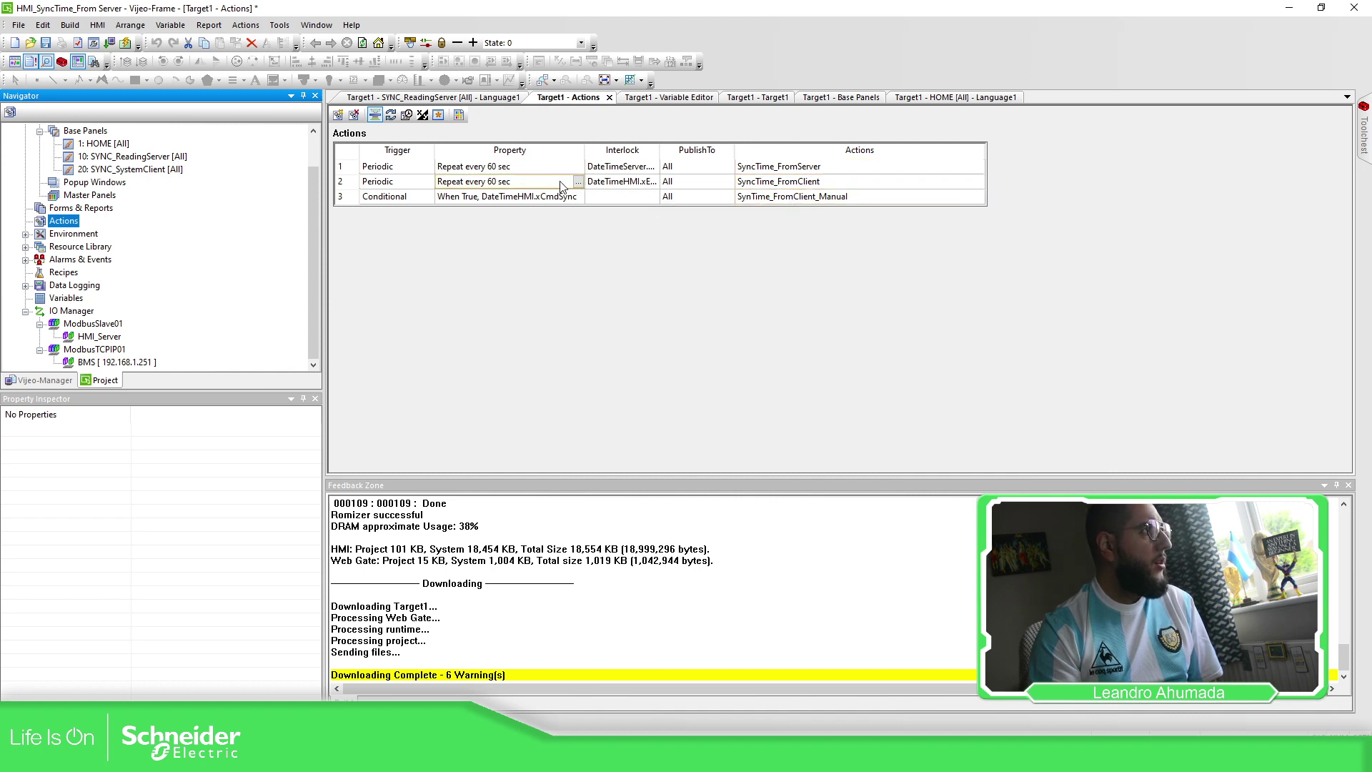
click(578, 185)
double_click(582, 187)
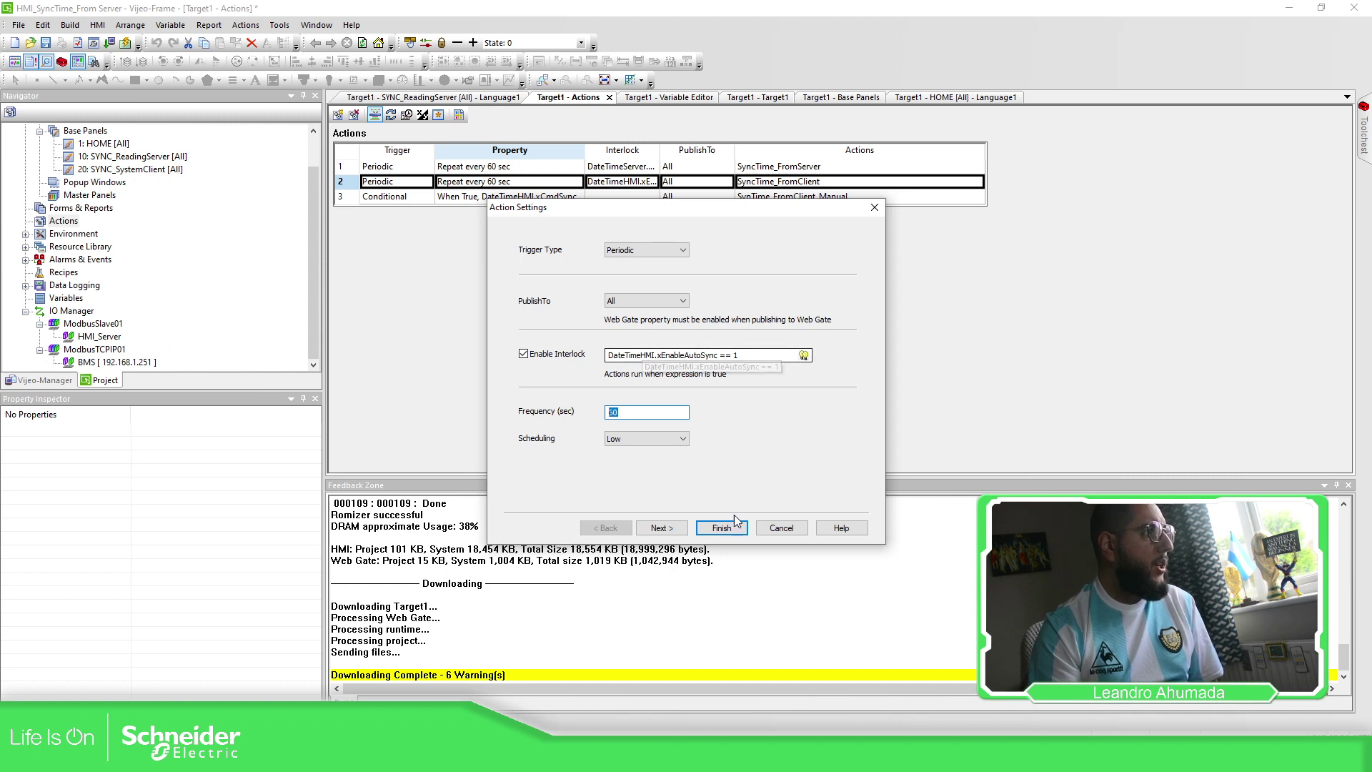
Examine the SyncTime_FromClient script in an enlarged window, checking its DateTimeHMI references, and close the script and action settings without changes
click(661, 528)
click(700, 324)
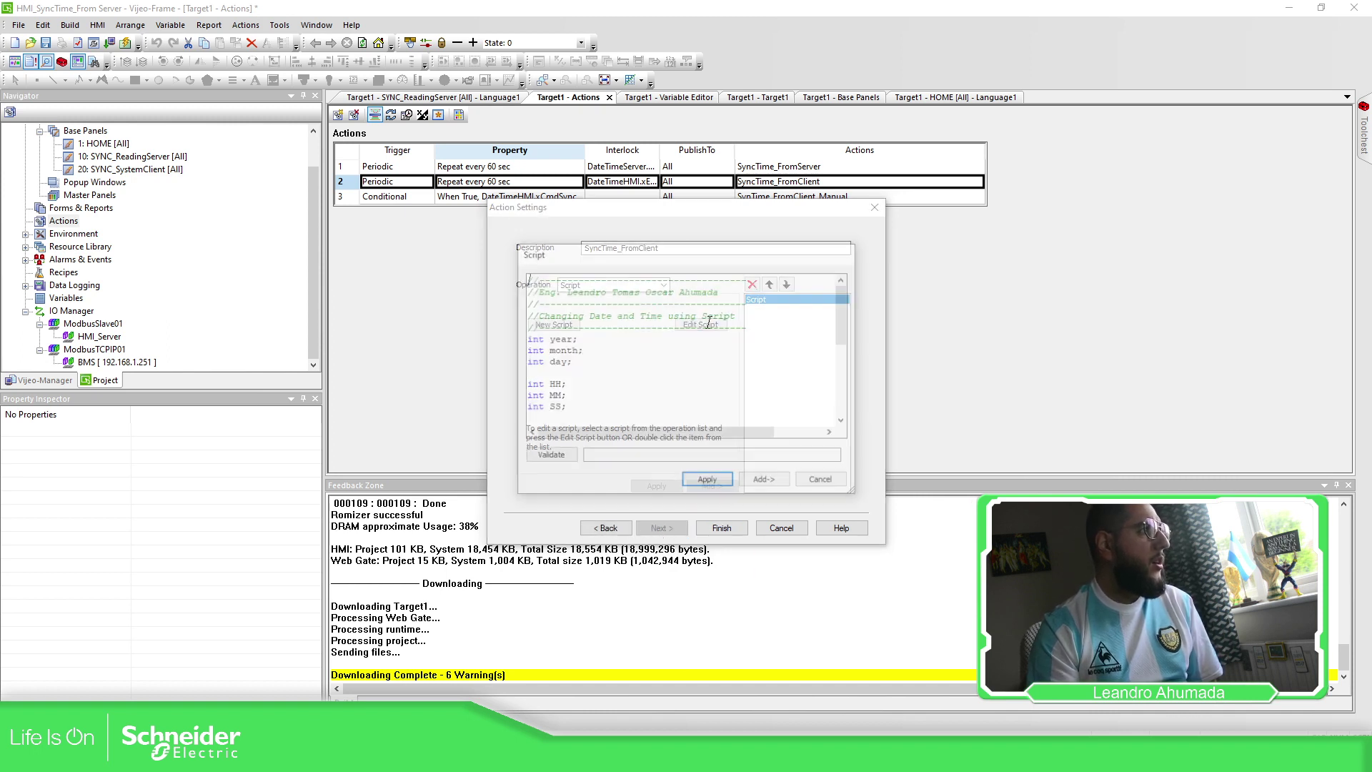
drag(855, 491, 1213, 697)
drag(778, 262, 653, 131)
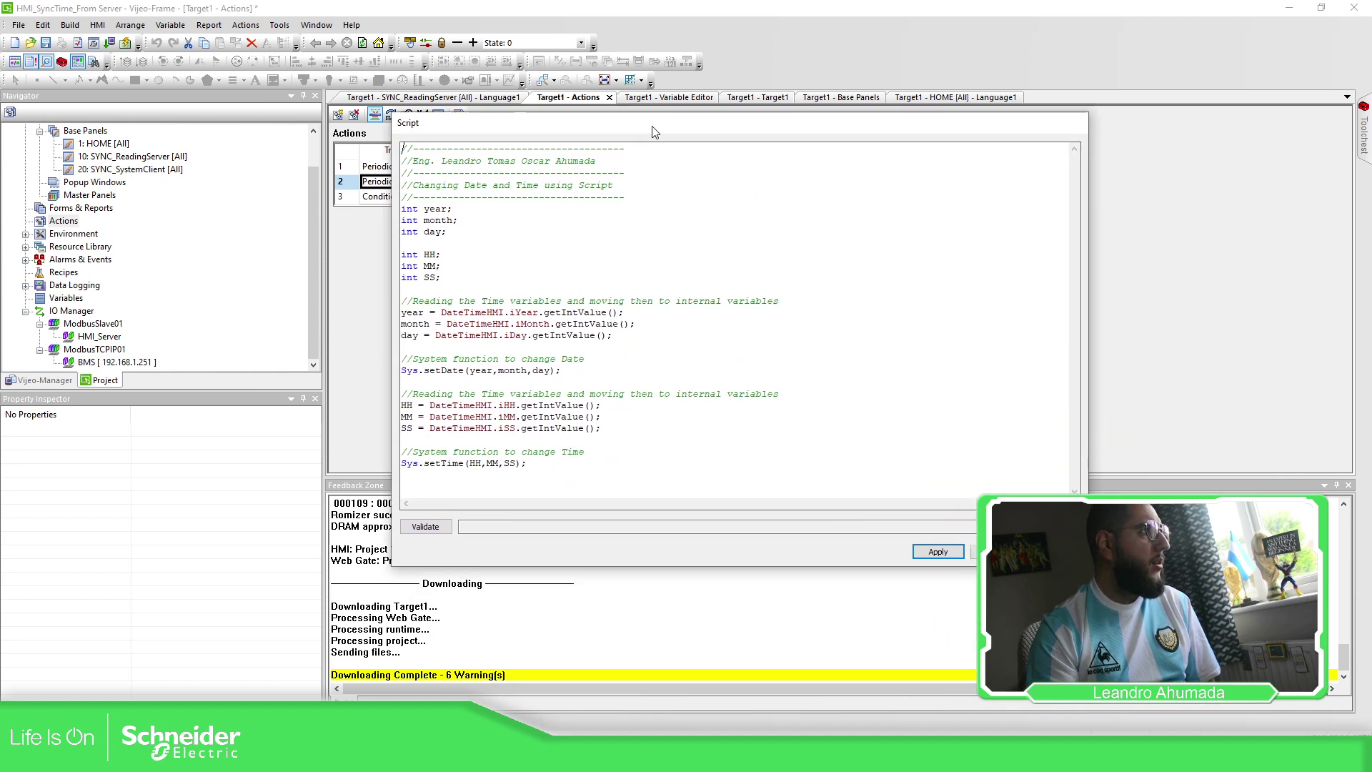
drag(438, 311, 509, 311)
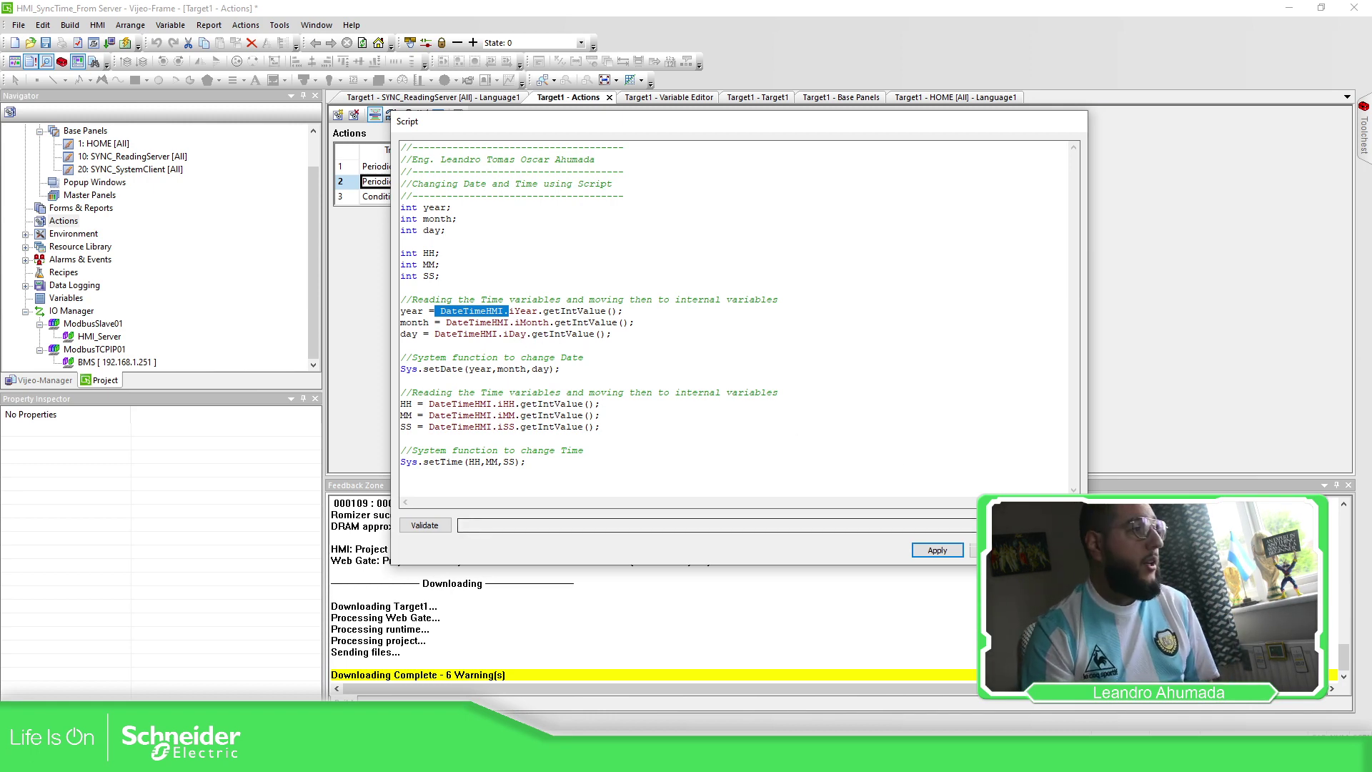
click(997, 550)
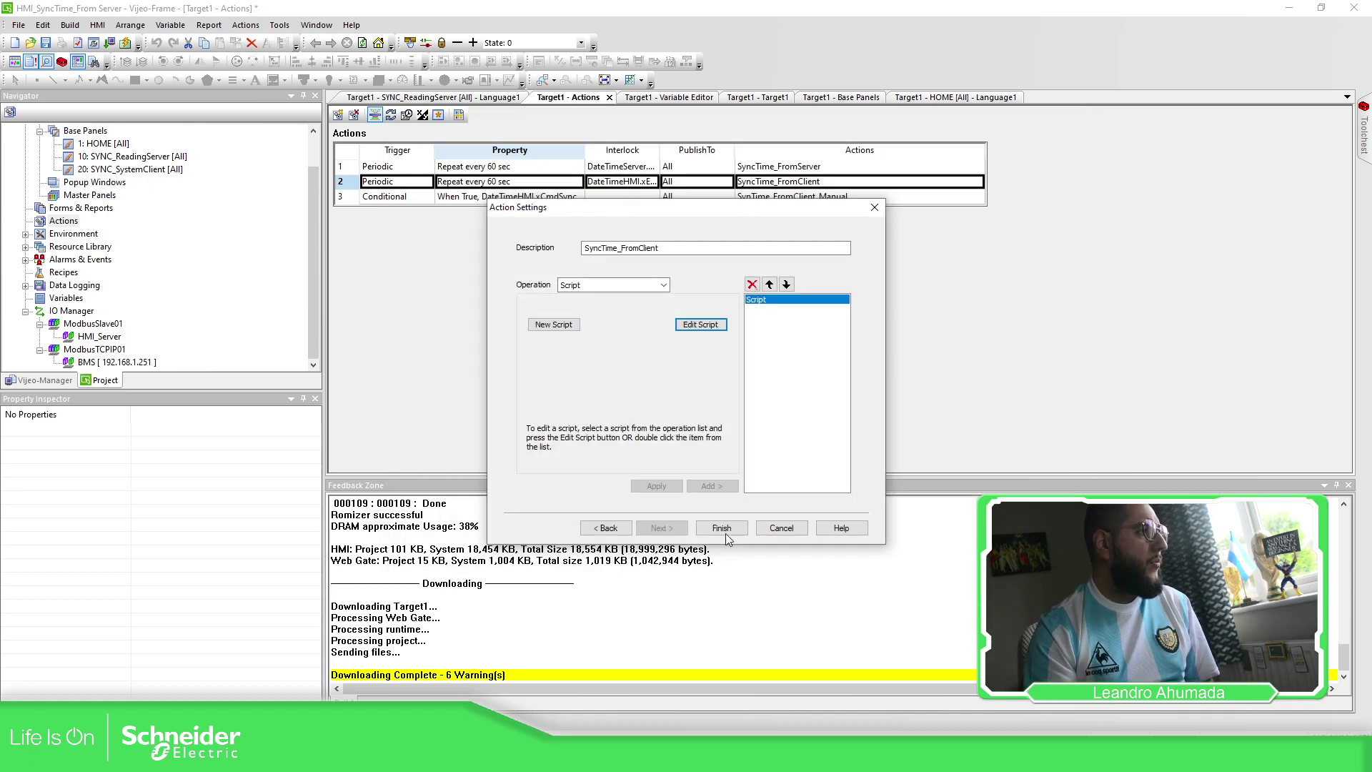
click(763, 529)
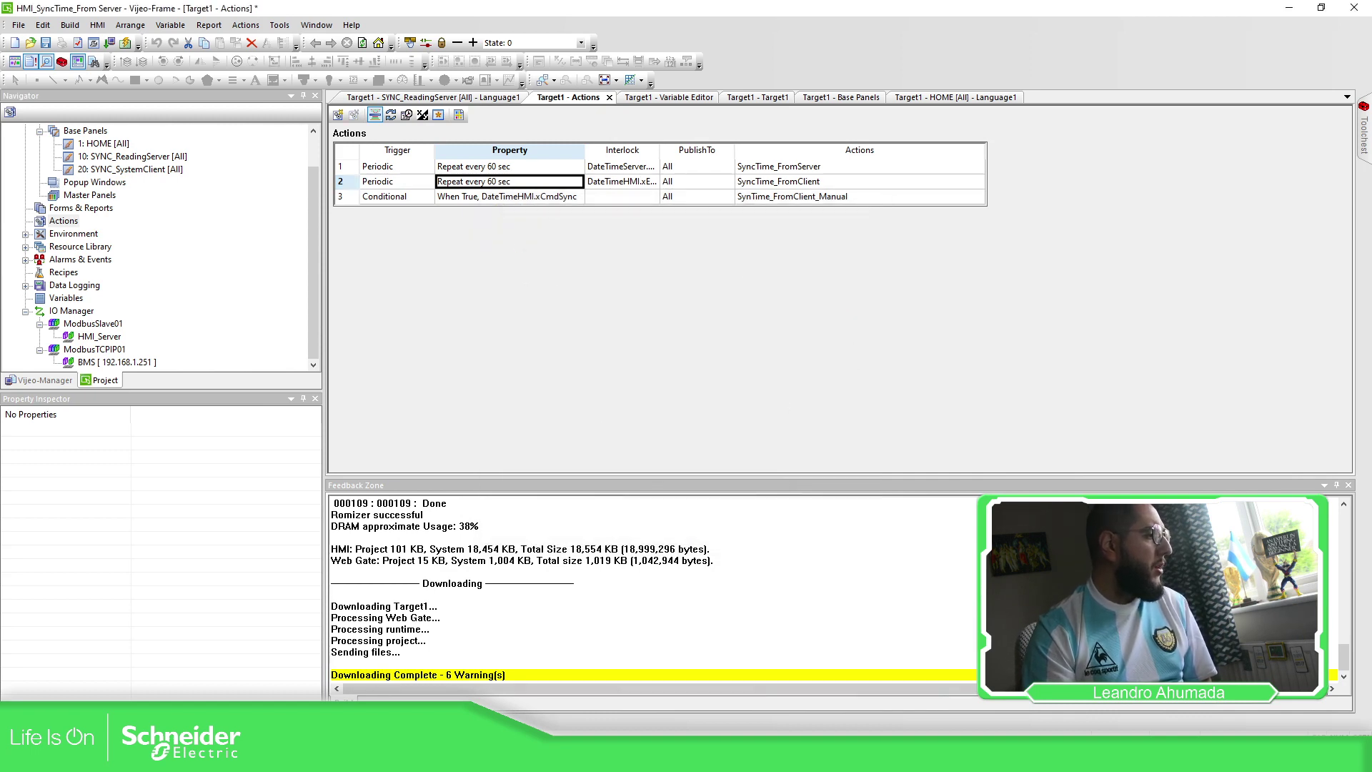
Switch to Machine Expert Logic Builder, open PRG_COMM and examine the WRITE_VAR block and the MOVE blocks filling SendBuffer
key(alt+Tab)
click(1263, 252)
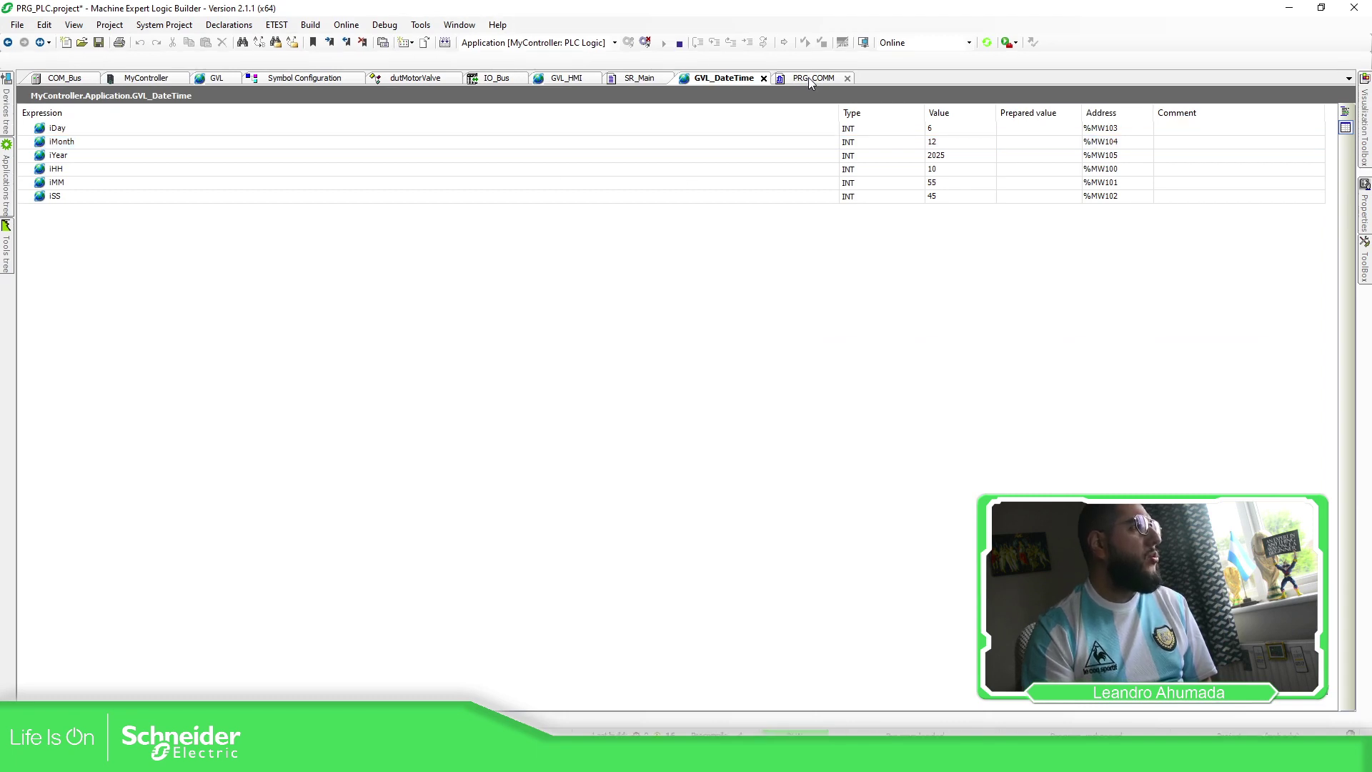
click(808, 77)
drag(731, 300, 731, 174)
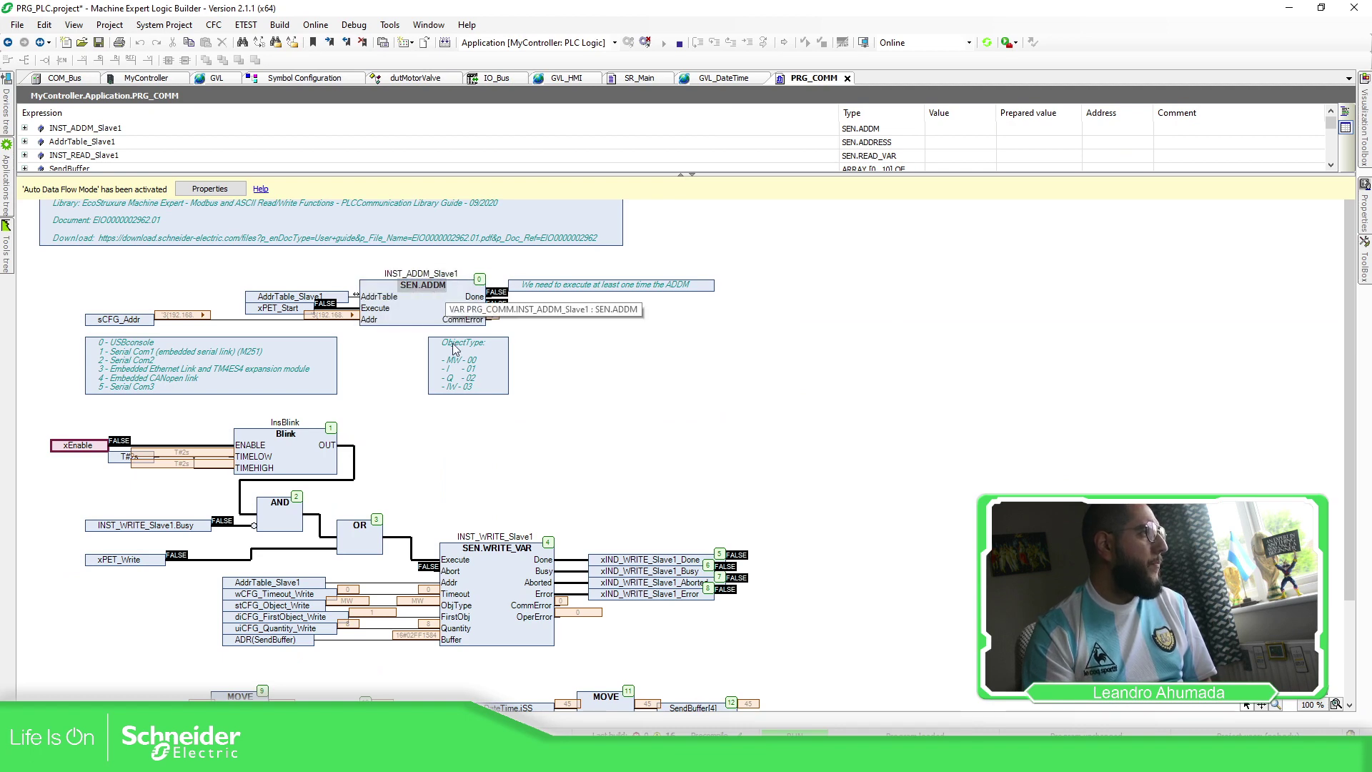
scroll(472, 432, down, 3)
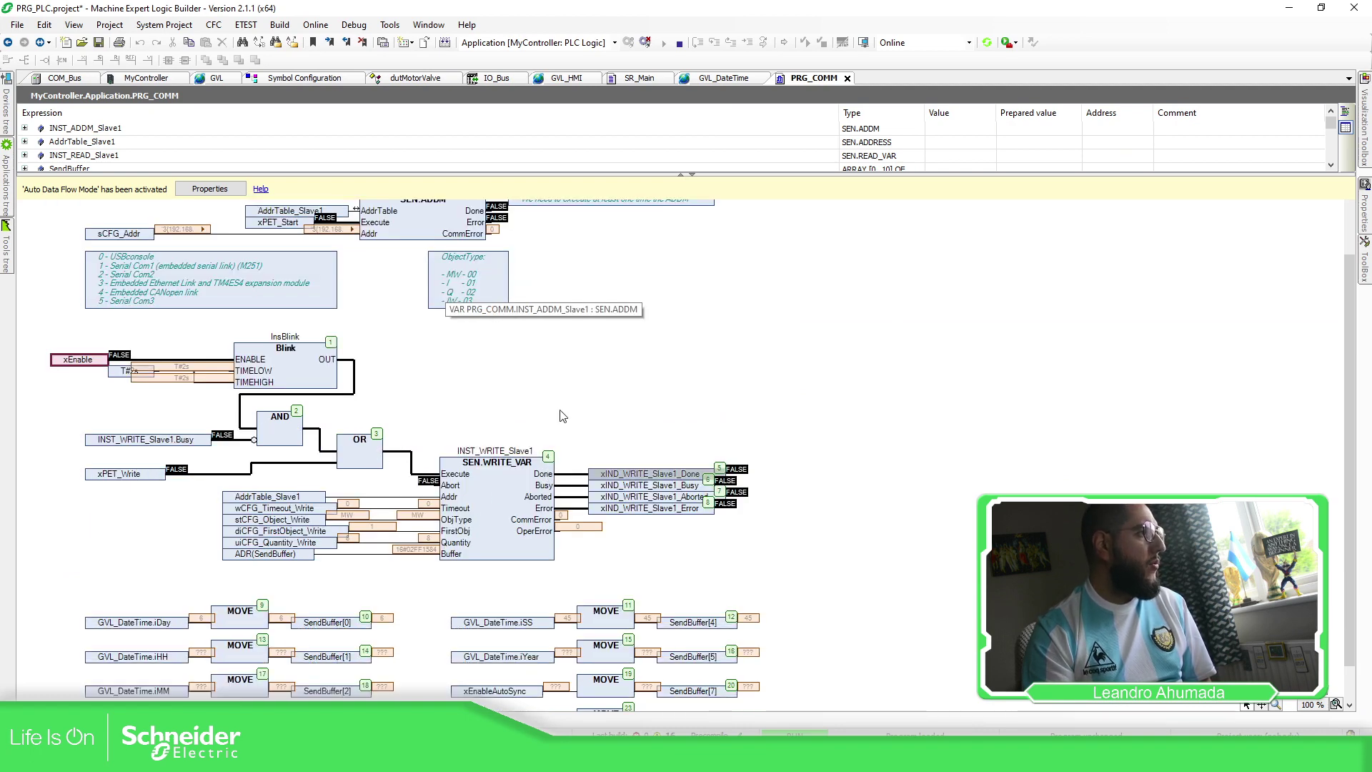
scroll(900, 391, down, 2)
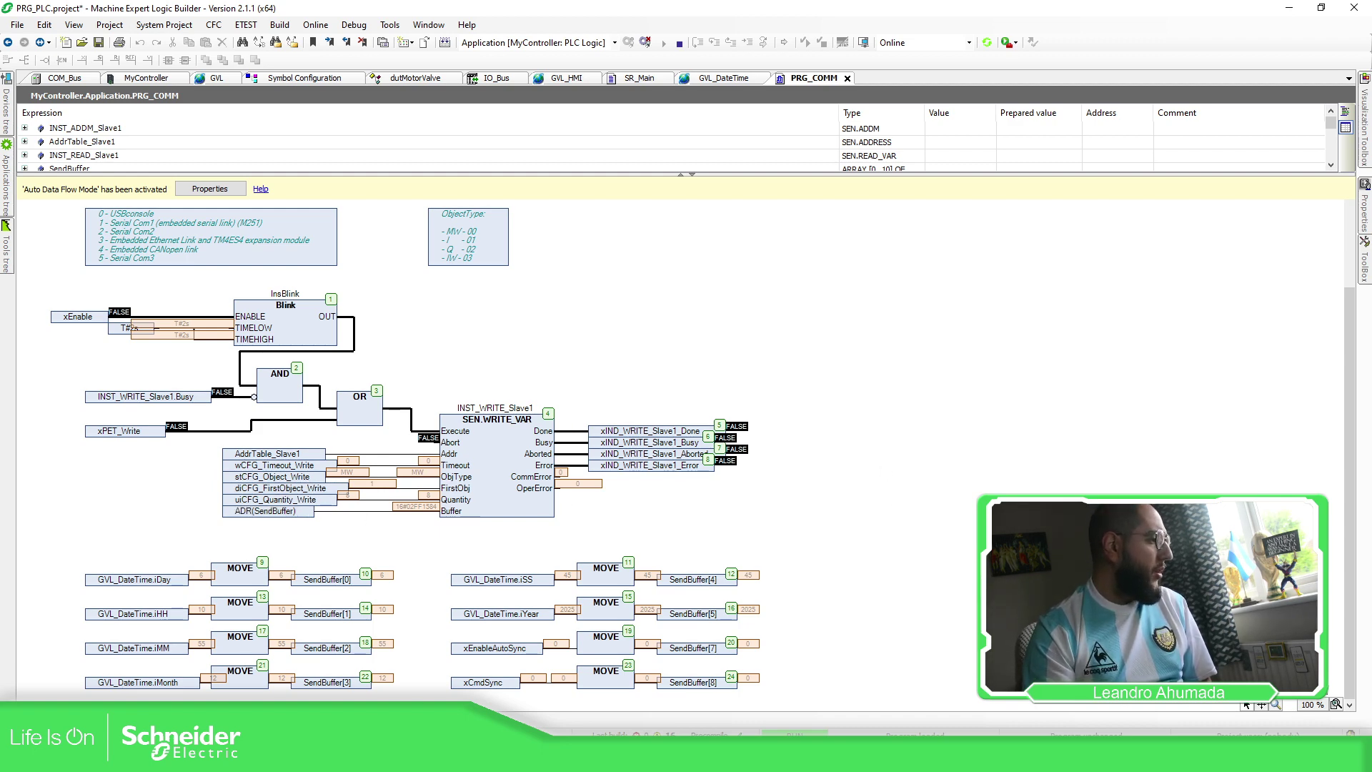
Bring up the HMI in BlueStacks App Player, restore Logic Builder to a smaller window beside it and enlarge that window
key(alt+Tab)
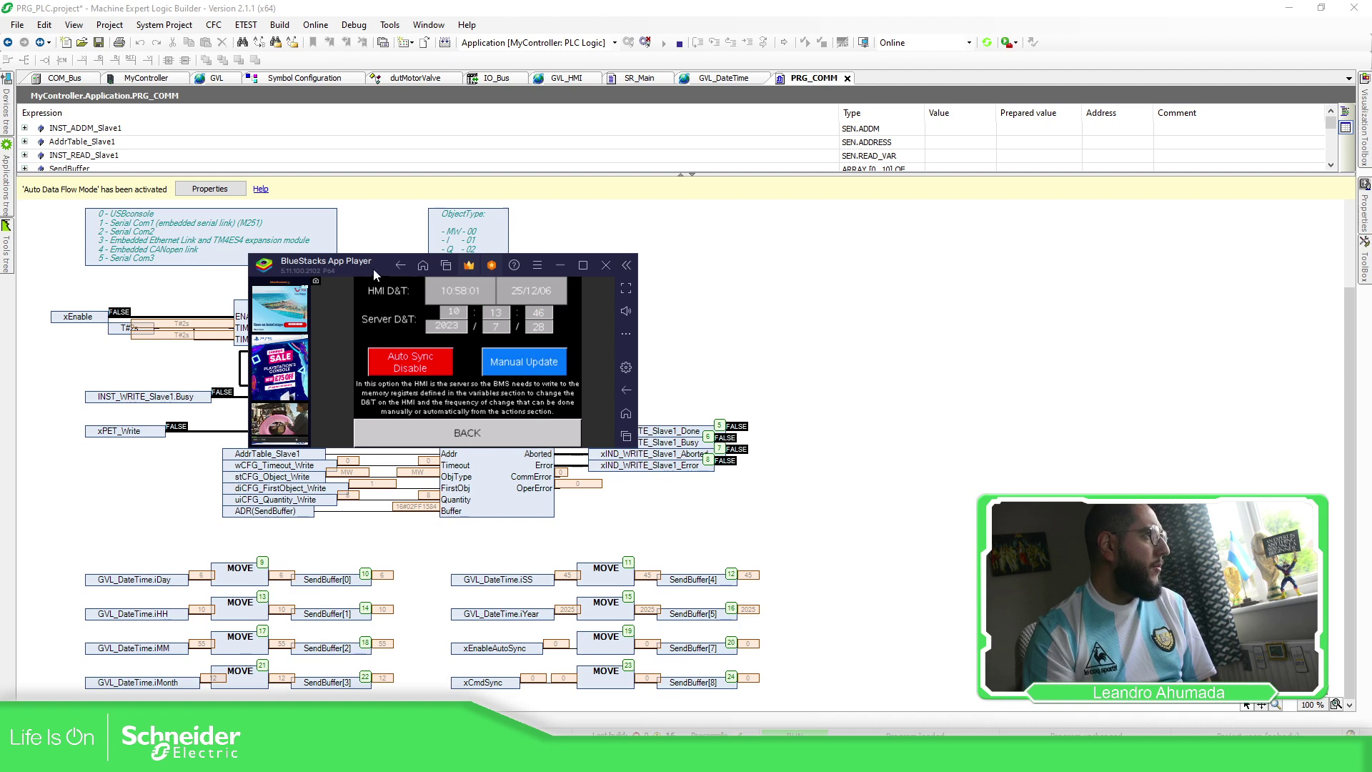
drag(383, 266, 164, 106)
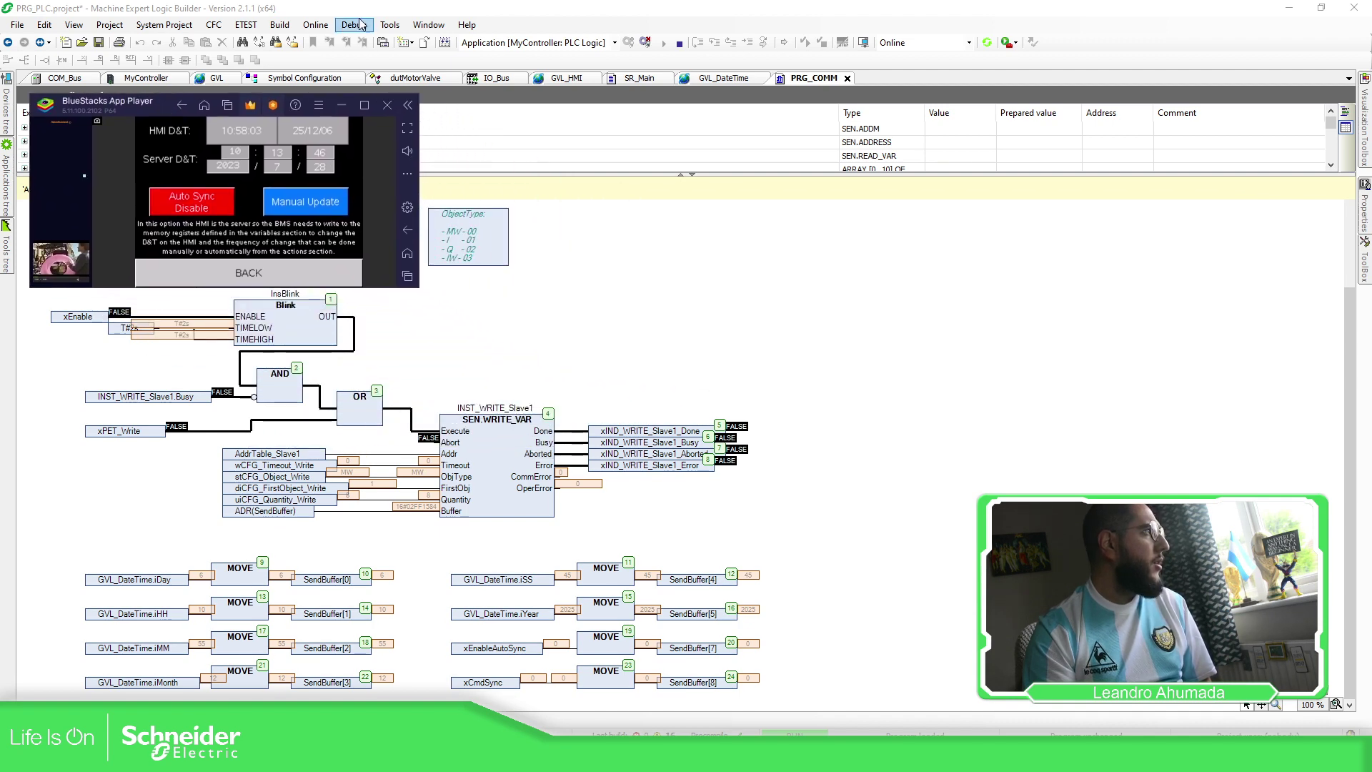
double_click(530, 19)
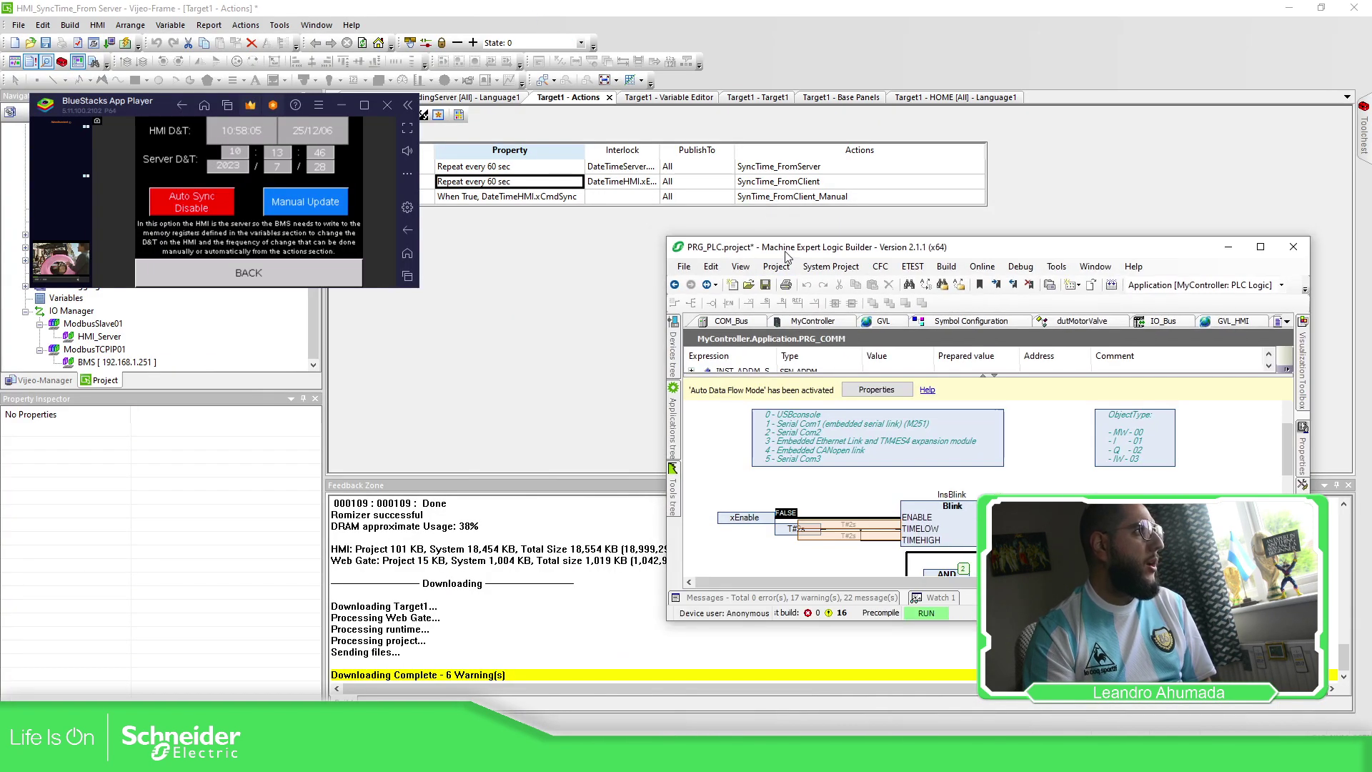
drag(776, 237, 554, 30)
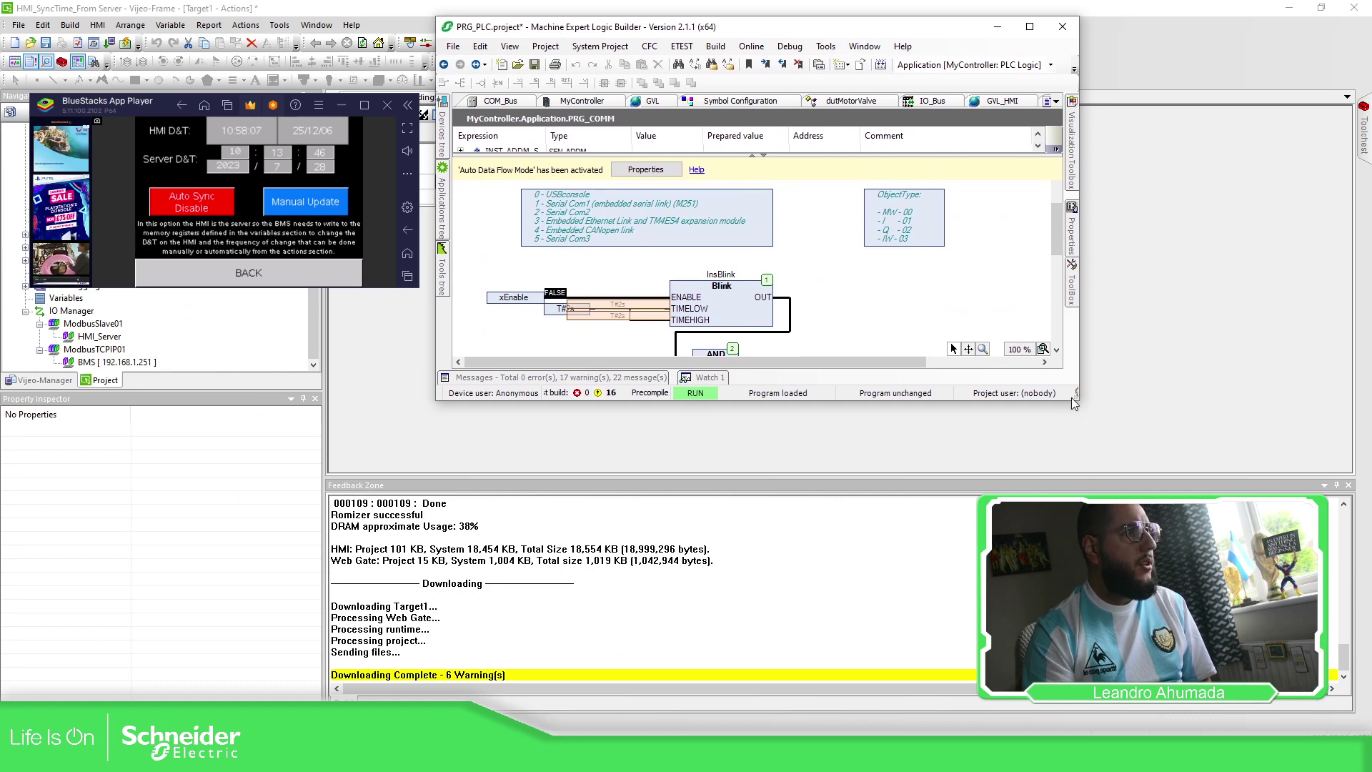
drag(1077, 402, 1280, 662)
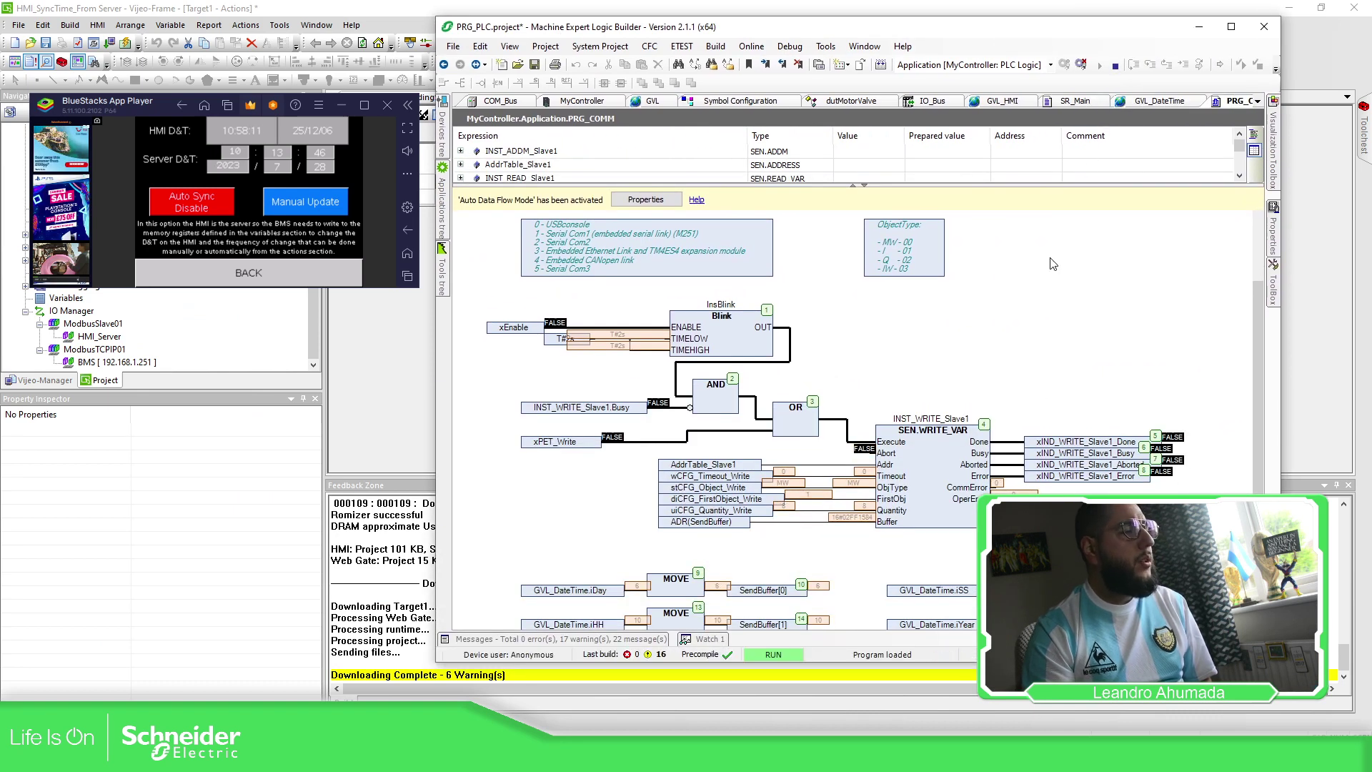
Rearrange Logic Builder and the HMI emulator side by side so the PRG_COMM write logic and the sync page are both fully visible
scroll(1050, 266, down, 2)
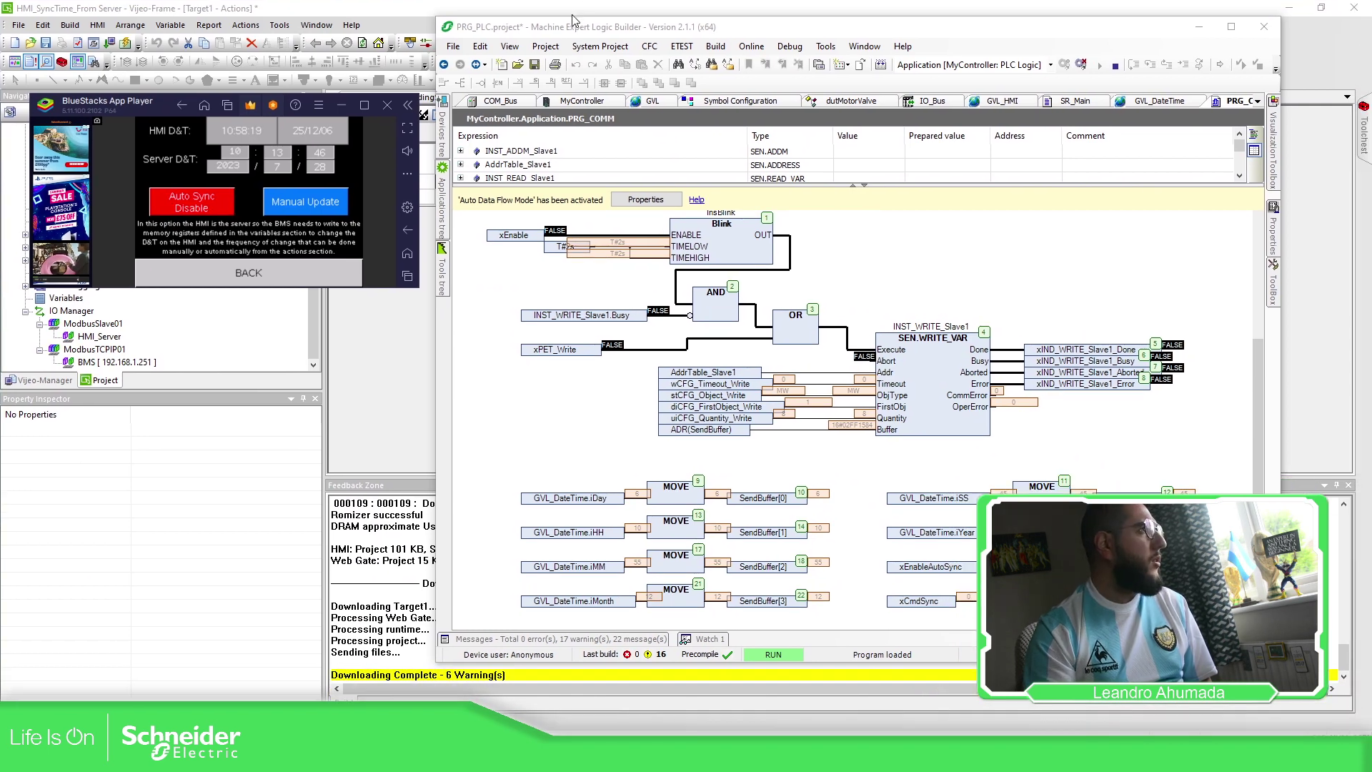
drag(571, 19, 189, 20)
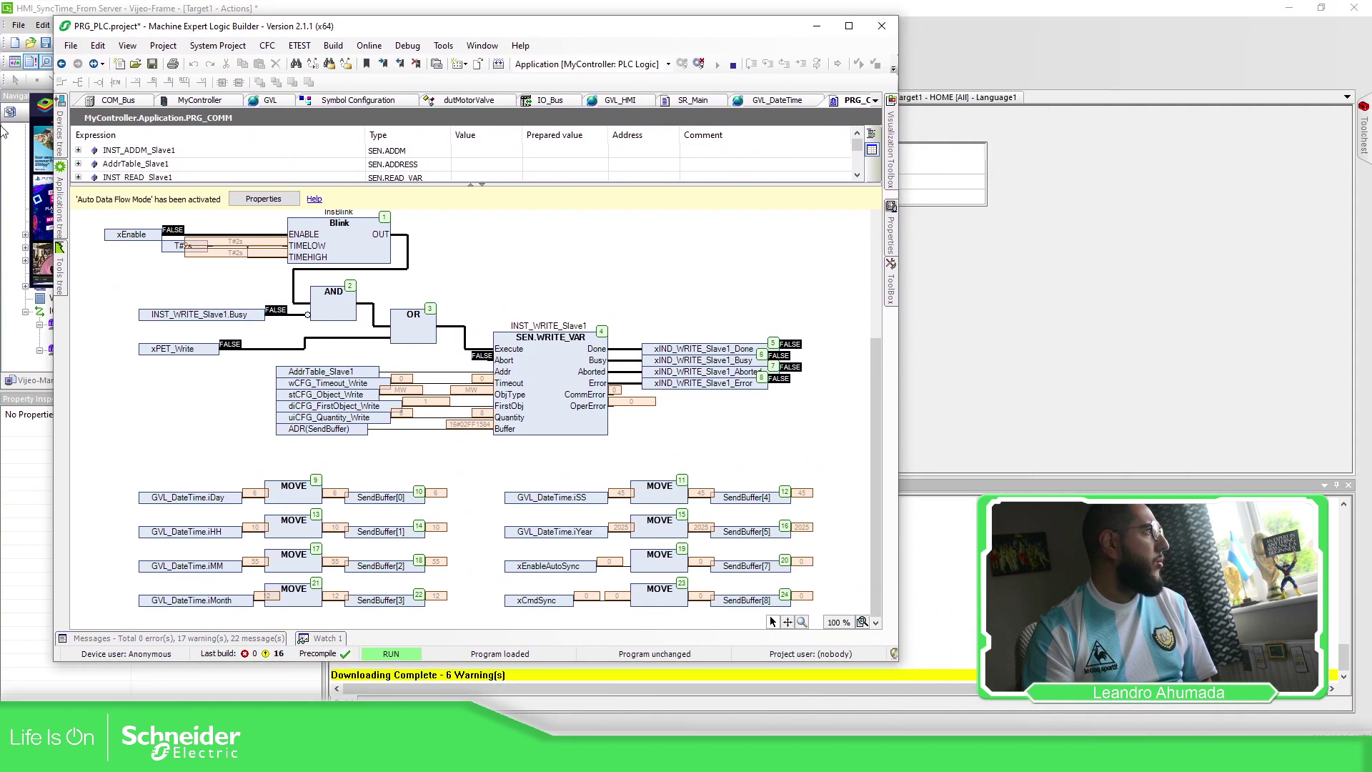
drag(45, 103, 919, 100)
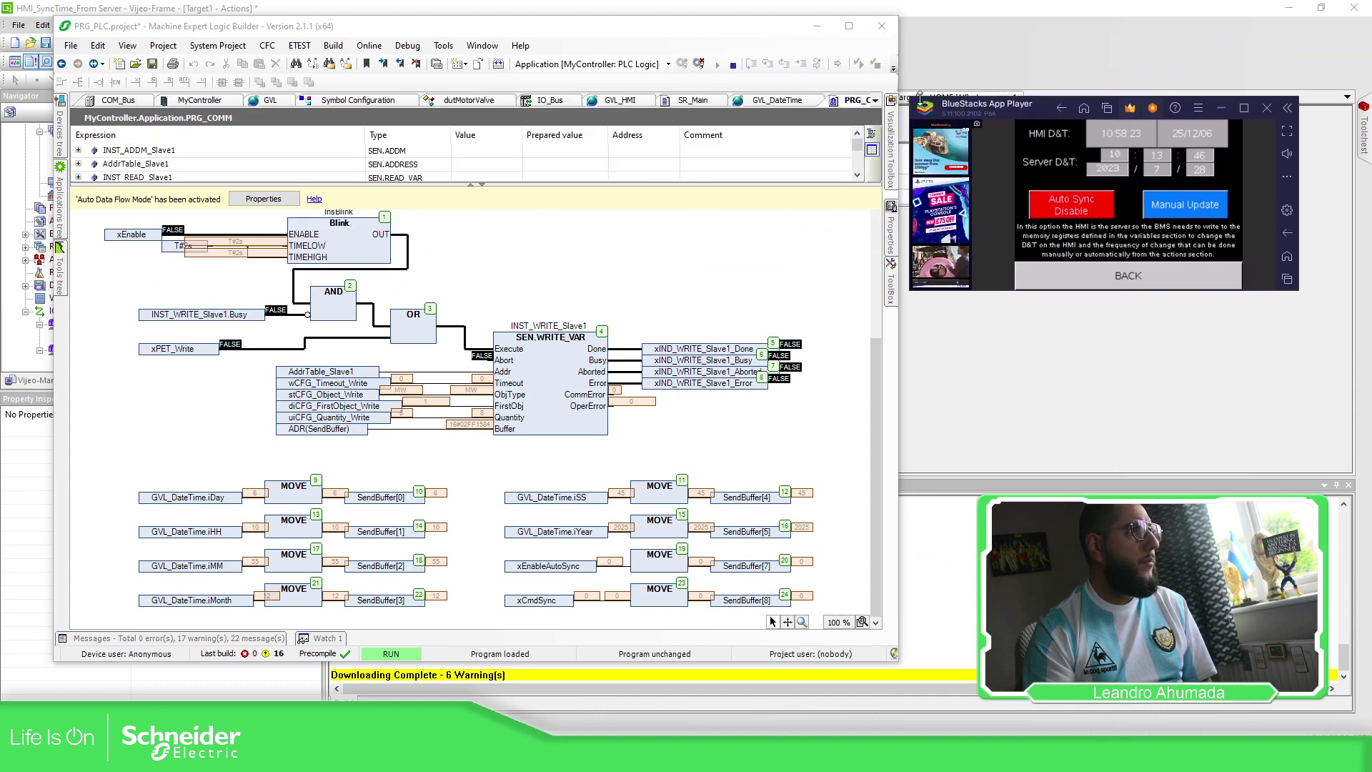
drag(663, 30, 636, 53)
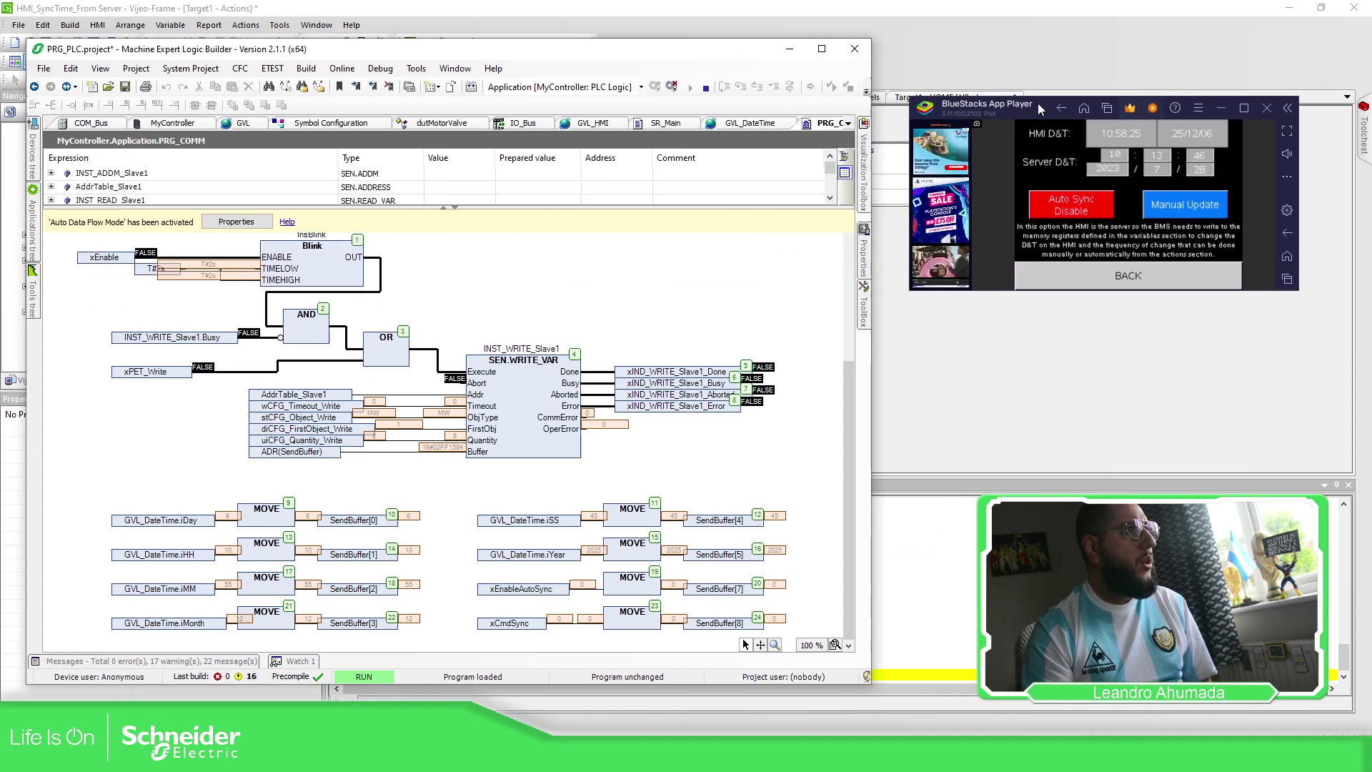
drag(1040, 108, 1016, 77)
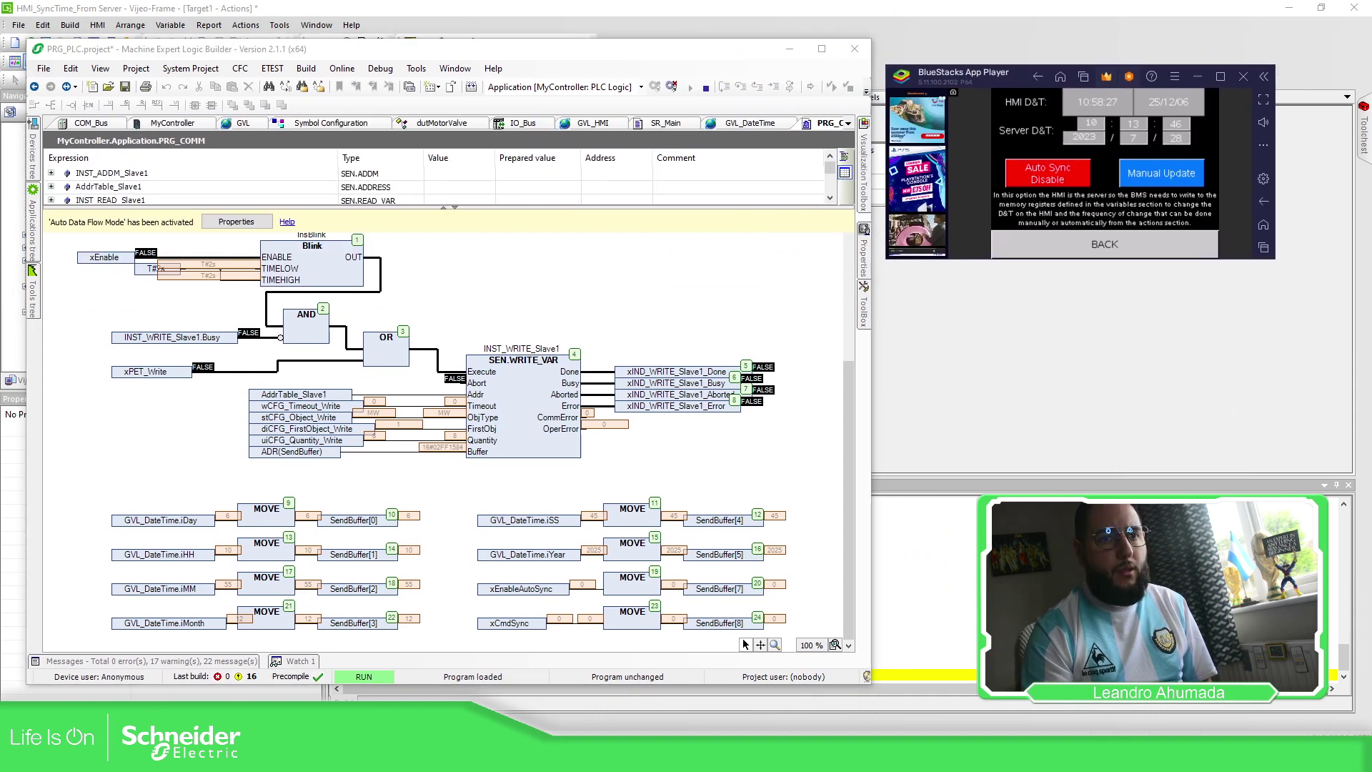
Reopen the HMI-as-server sync page from the HMI's home page and write TRUE to xEnable in PRG_COMM
click(1115, 247)
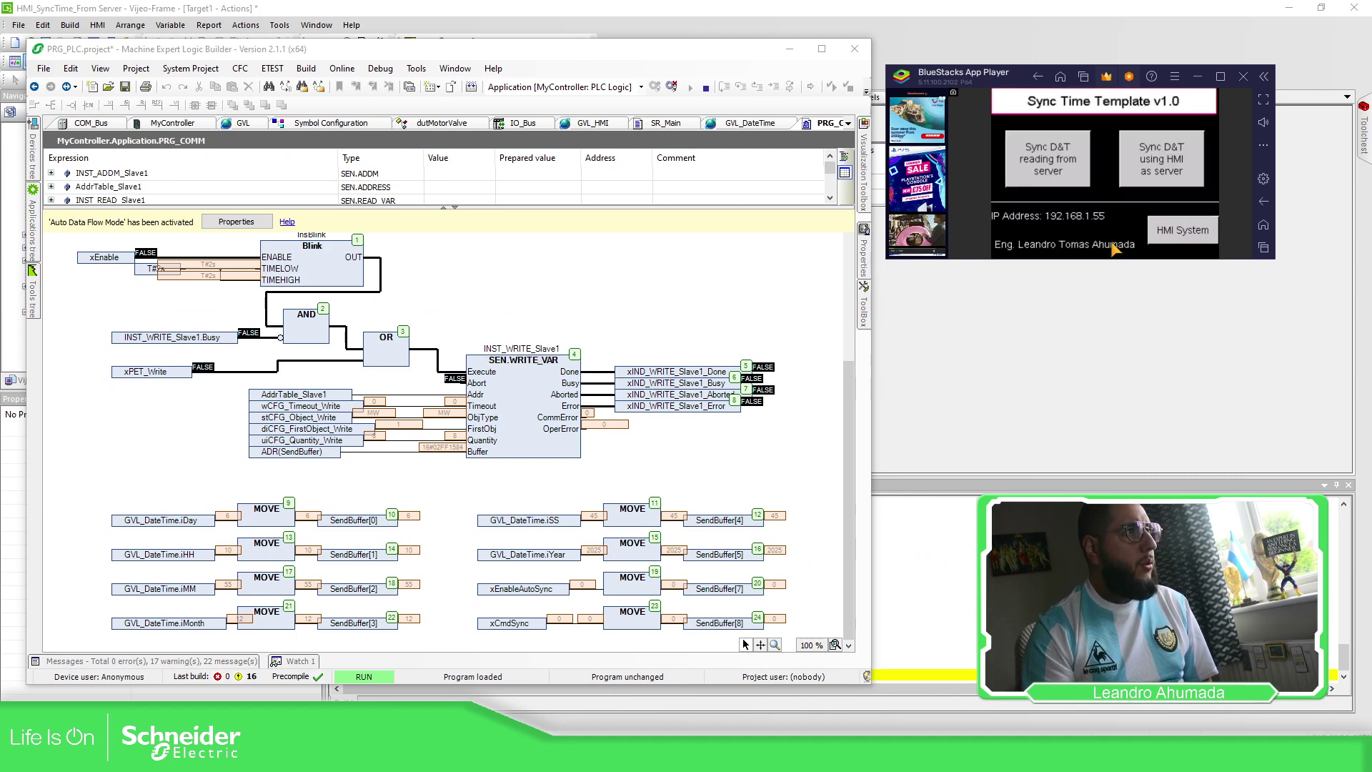
click(1172, 178)
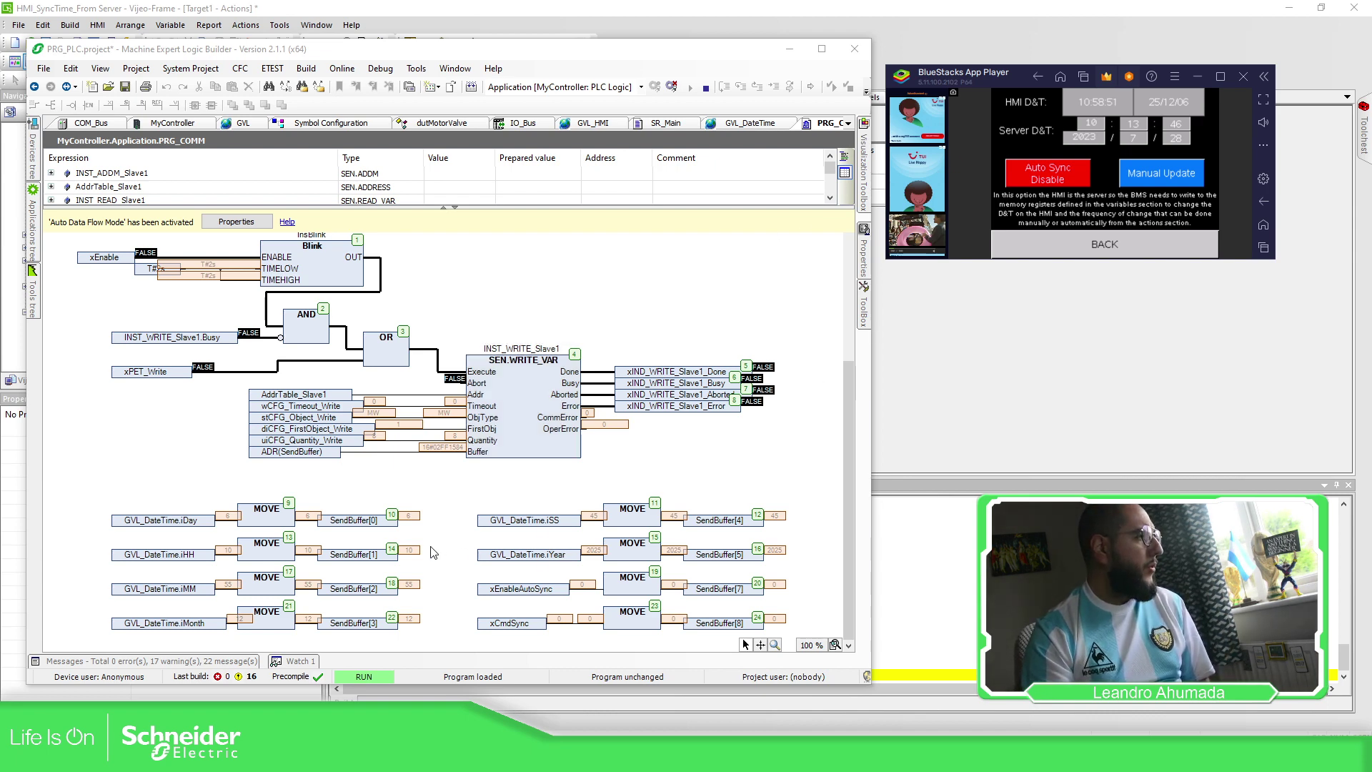
double_click(129, 260)
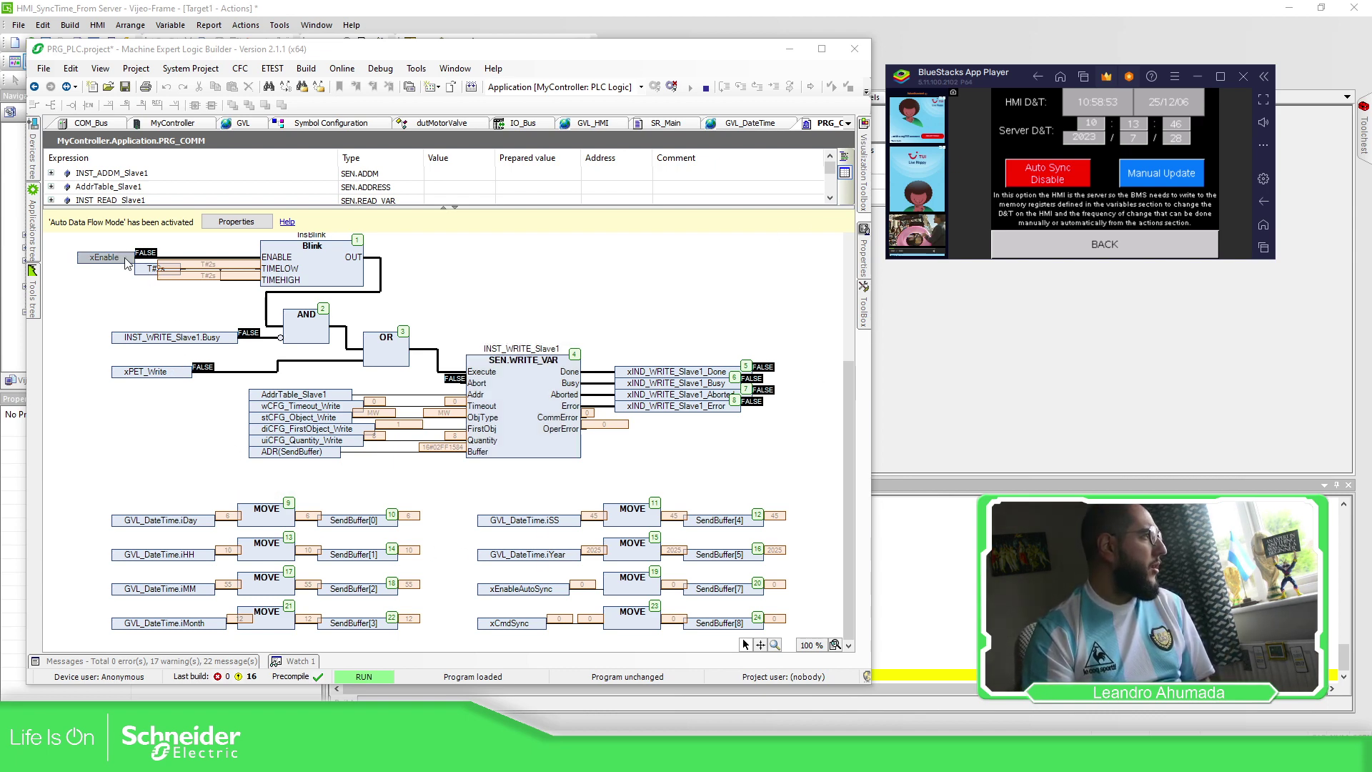
key(ctrl+F7)
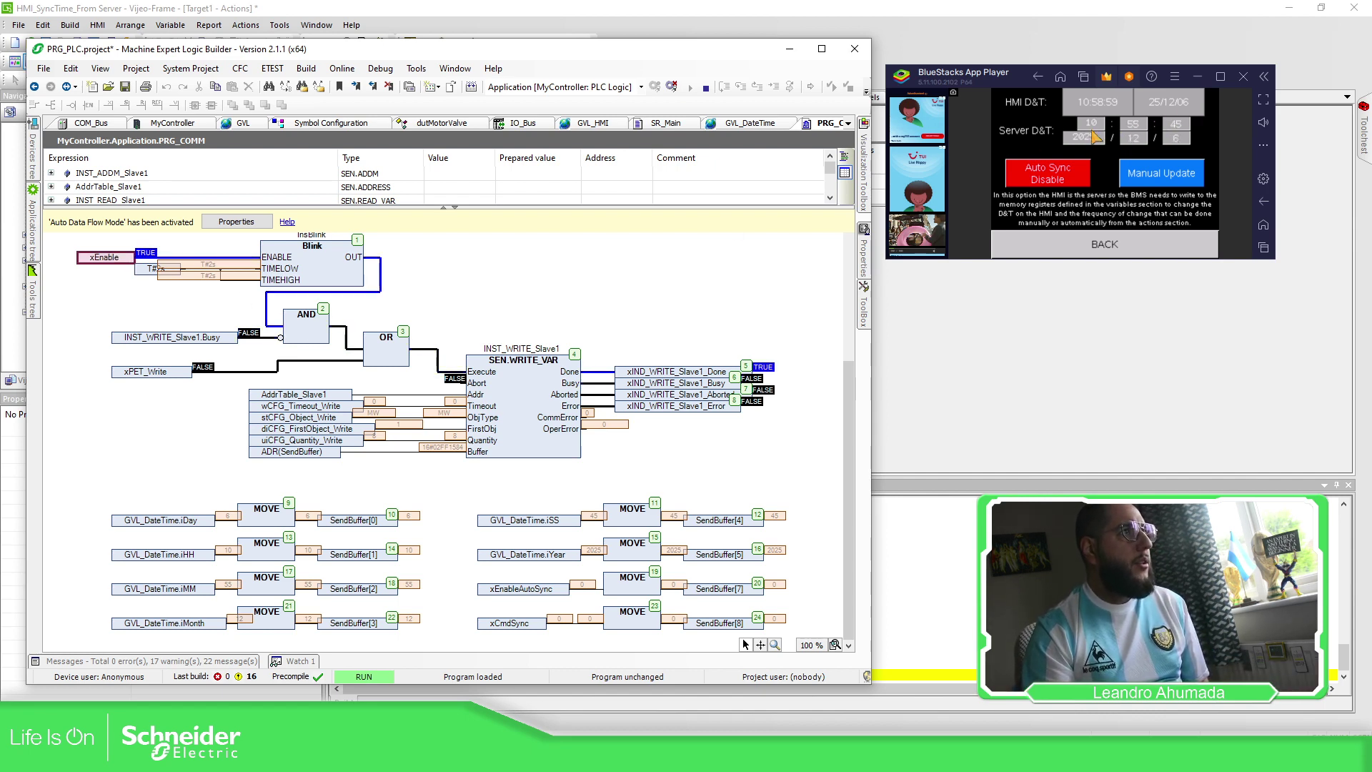
Prepare 2023 for GVL_DateTime.iYear and 7 for GVL_DateTime.iSS, and write both values to the controller
double_click(576, 561)
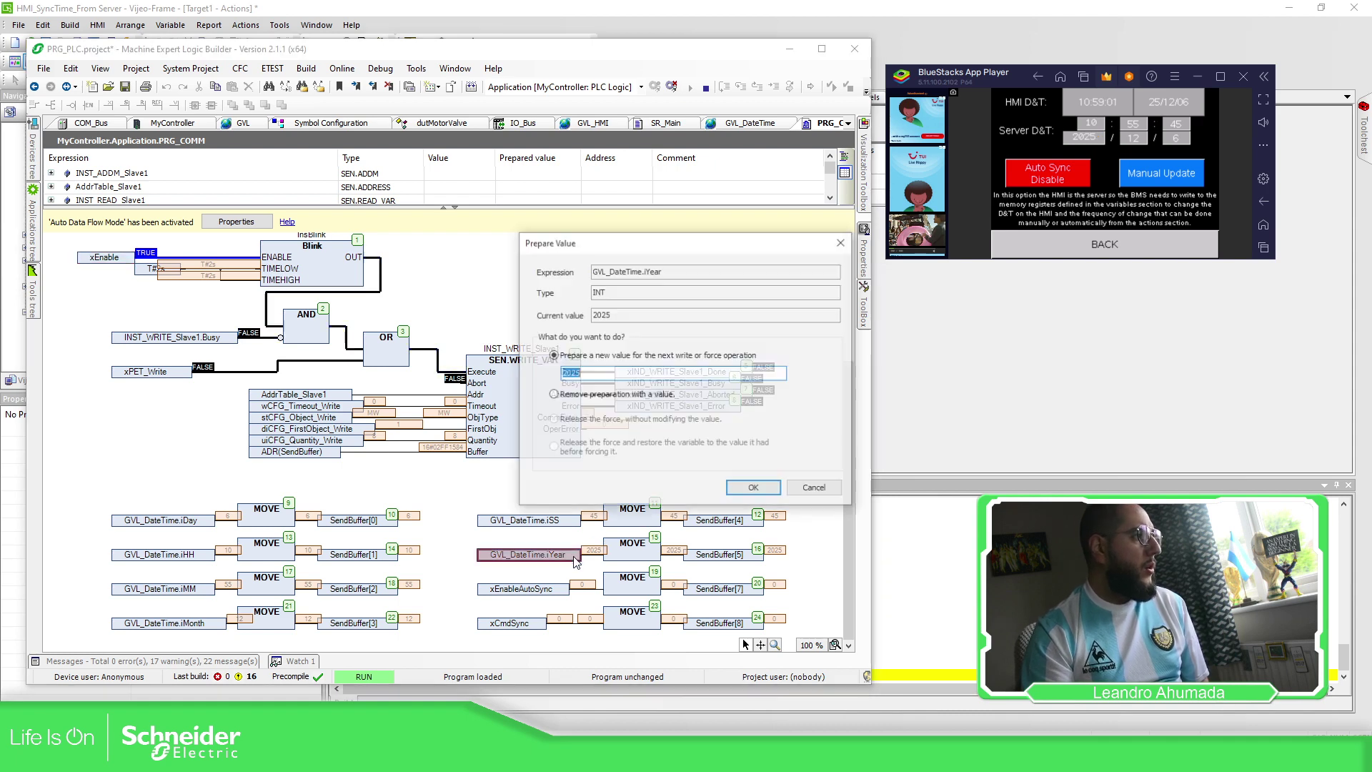
text(2023)
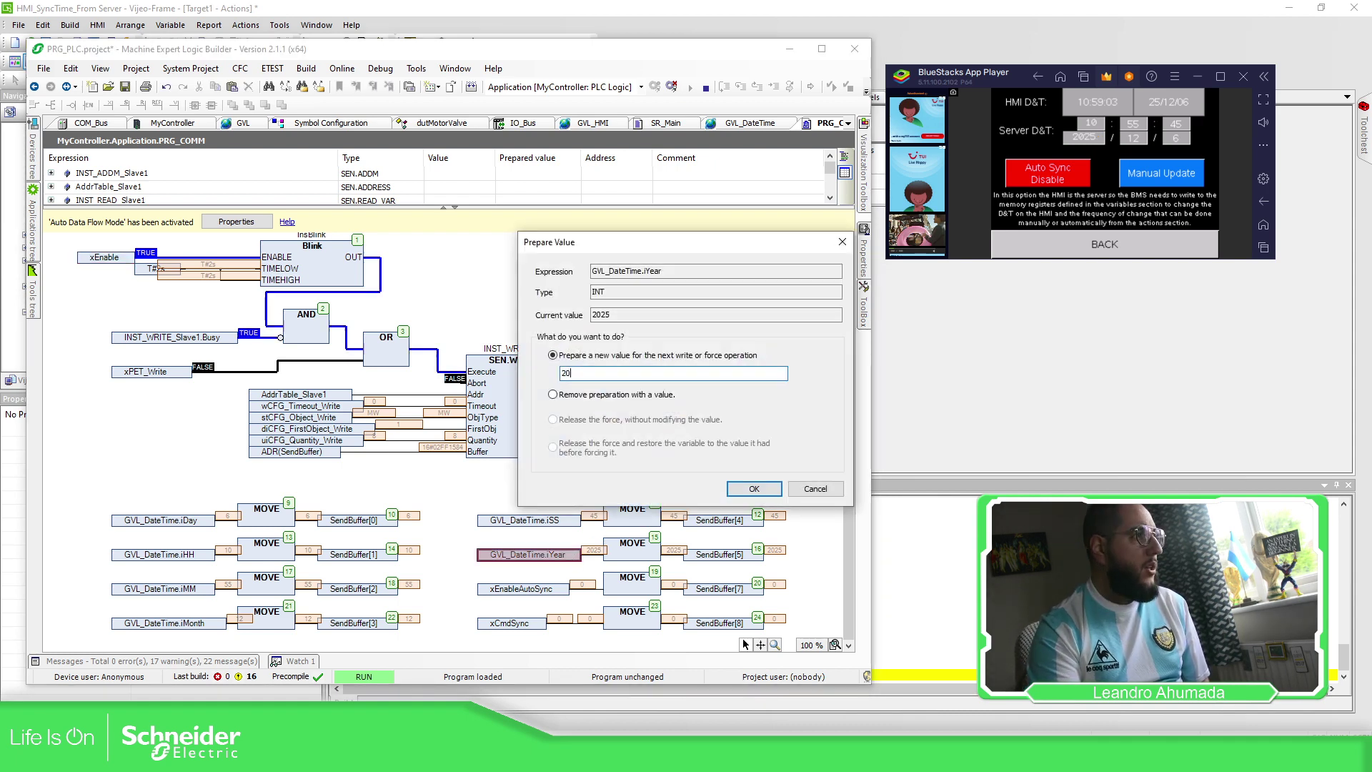
key(Return)
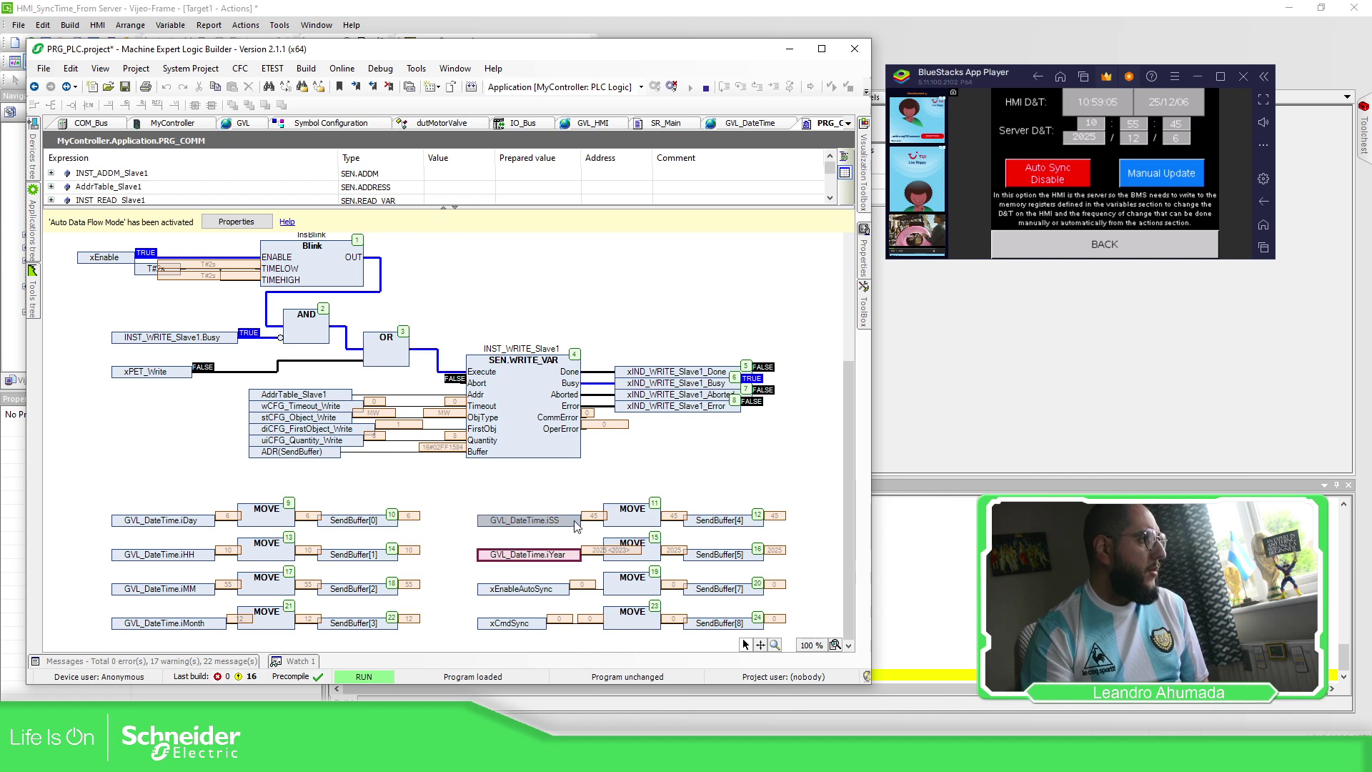
double_click(577, 522)
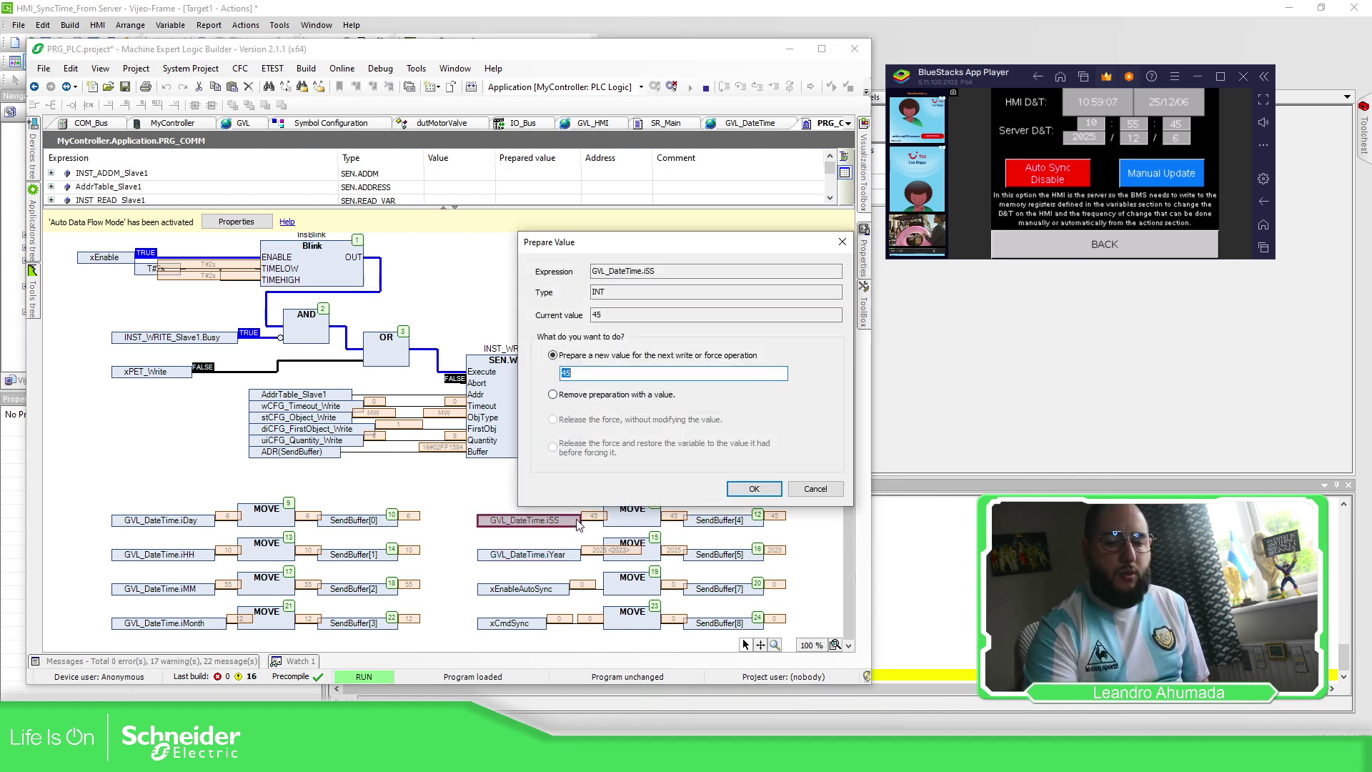
text(7)
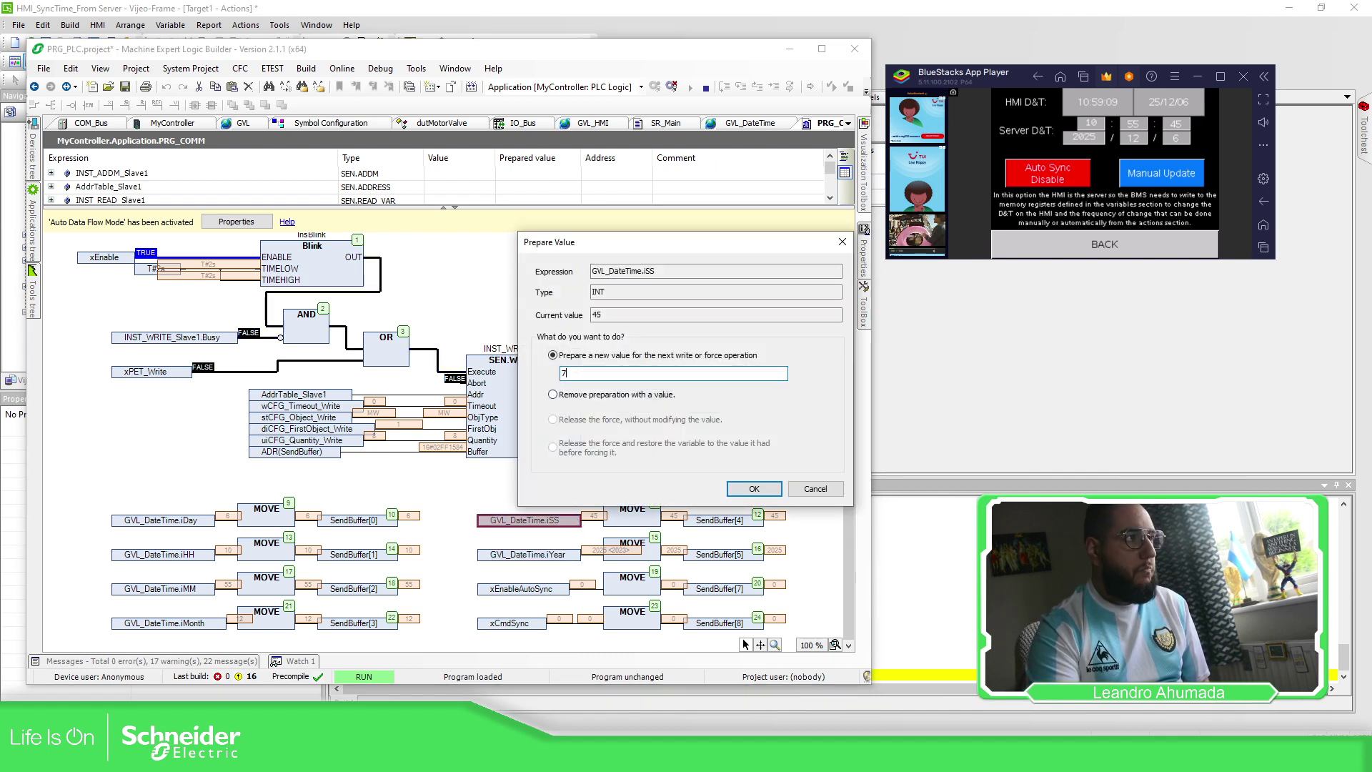
key(Return)
key(ctrl+F7)
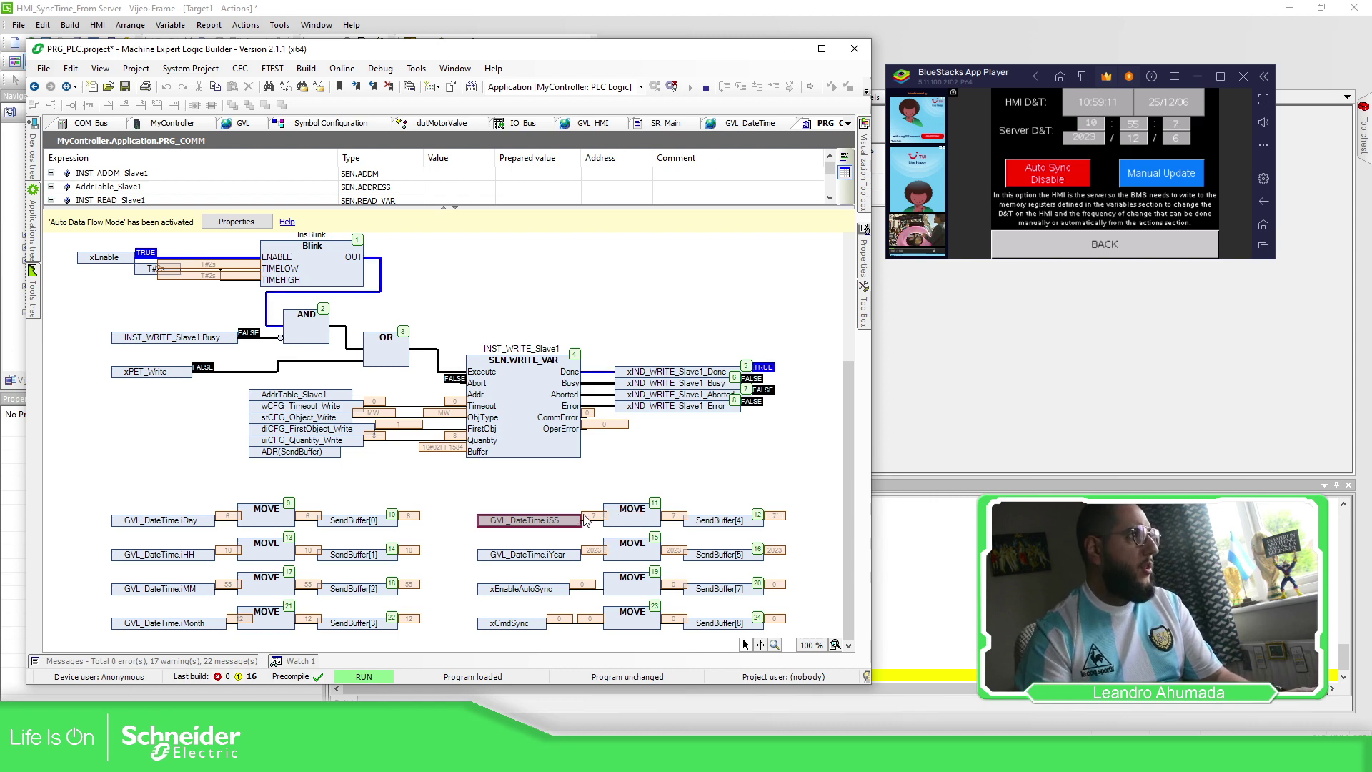
Prepare the value 5 for GVL_DateTime.iMonth and 7 for GVL_DateTime.iMM in PRG_COMM
click(218, 626)
double_click(218, 626)
text(5)
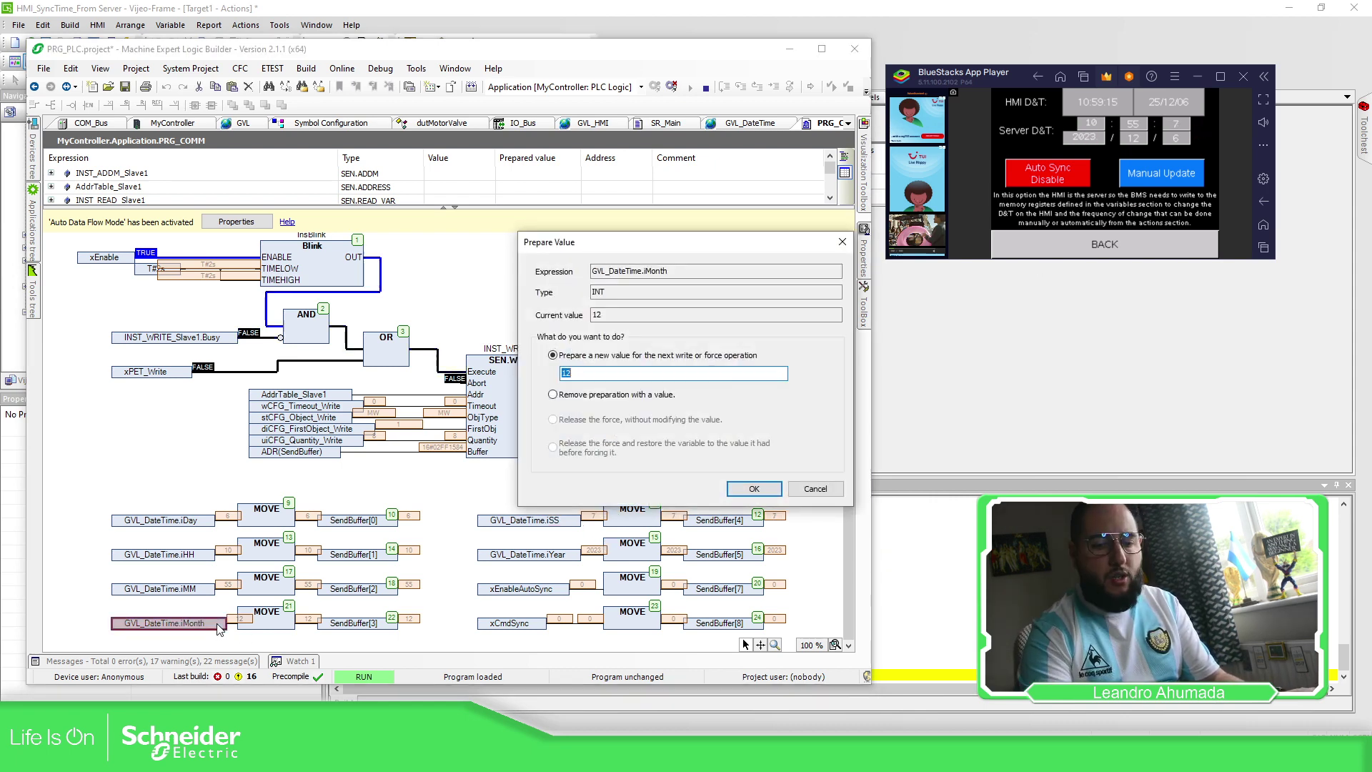
key(Return)
click(208, 596)
double_click(208, 596)
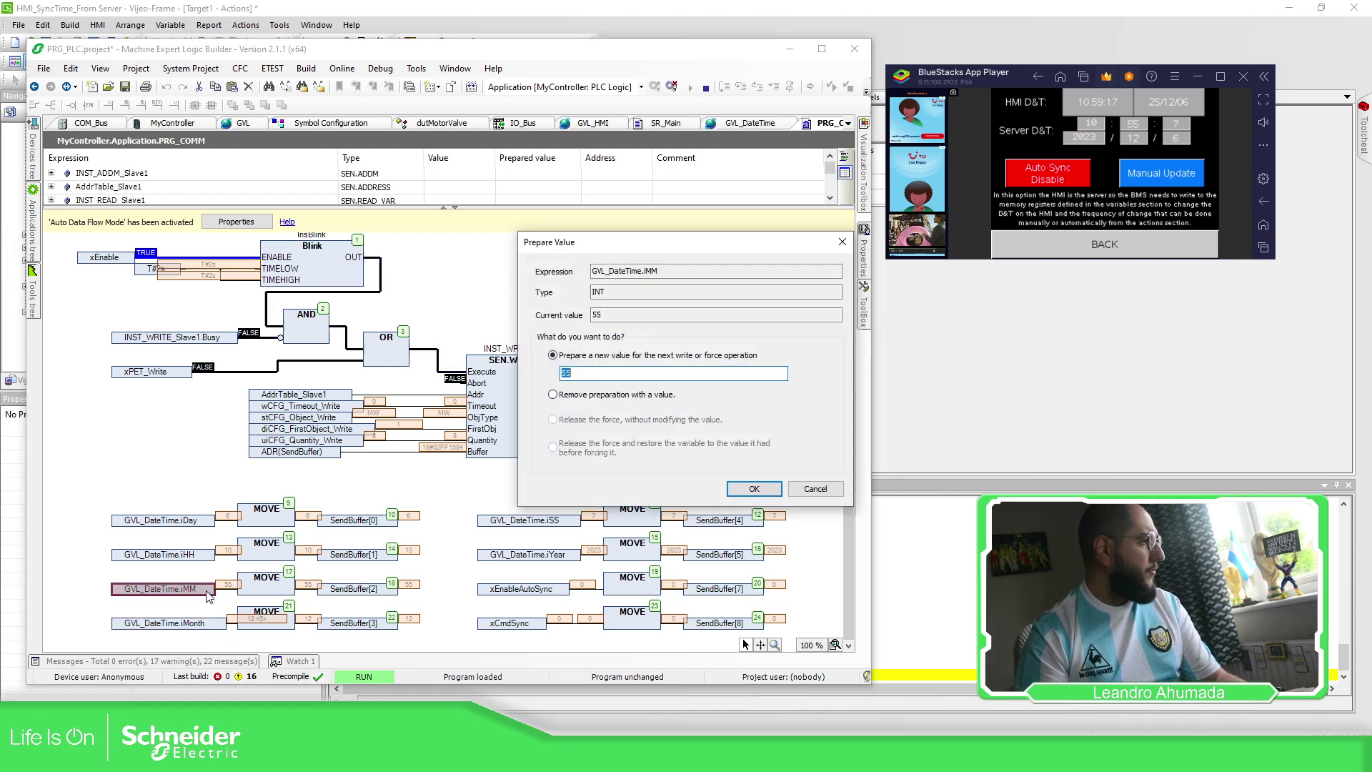
text(7)
key(Return)
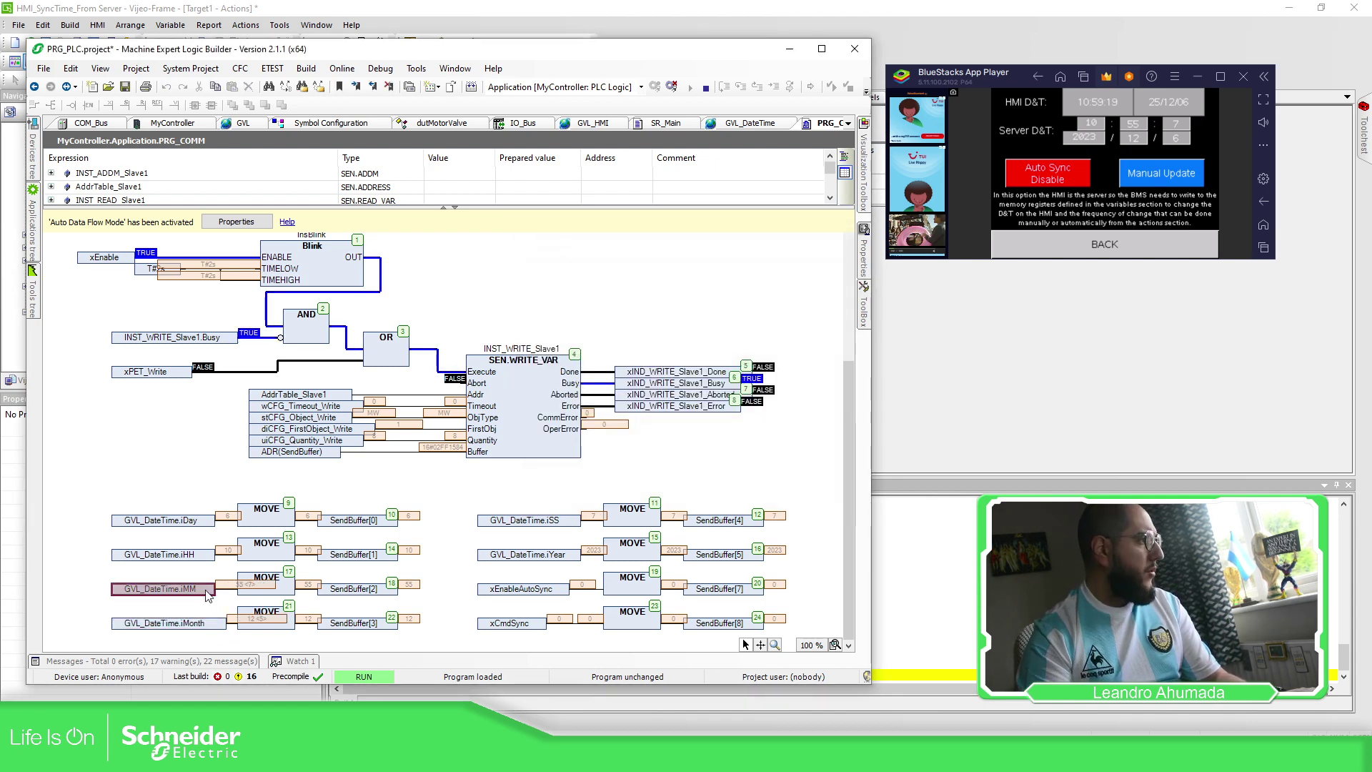
Prepare 12 for GVL_DateTime.iHH and 28 for GVL_DateTime.iDay, and write all prepared values to the controller
click(212, 560)
double_click(212, 559)
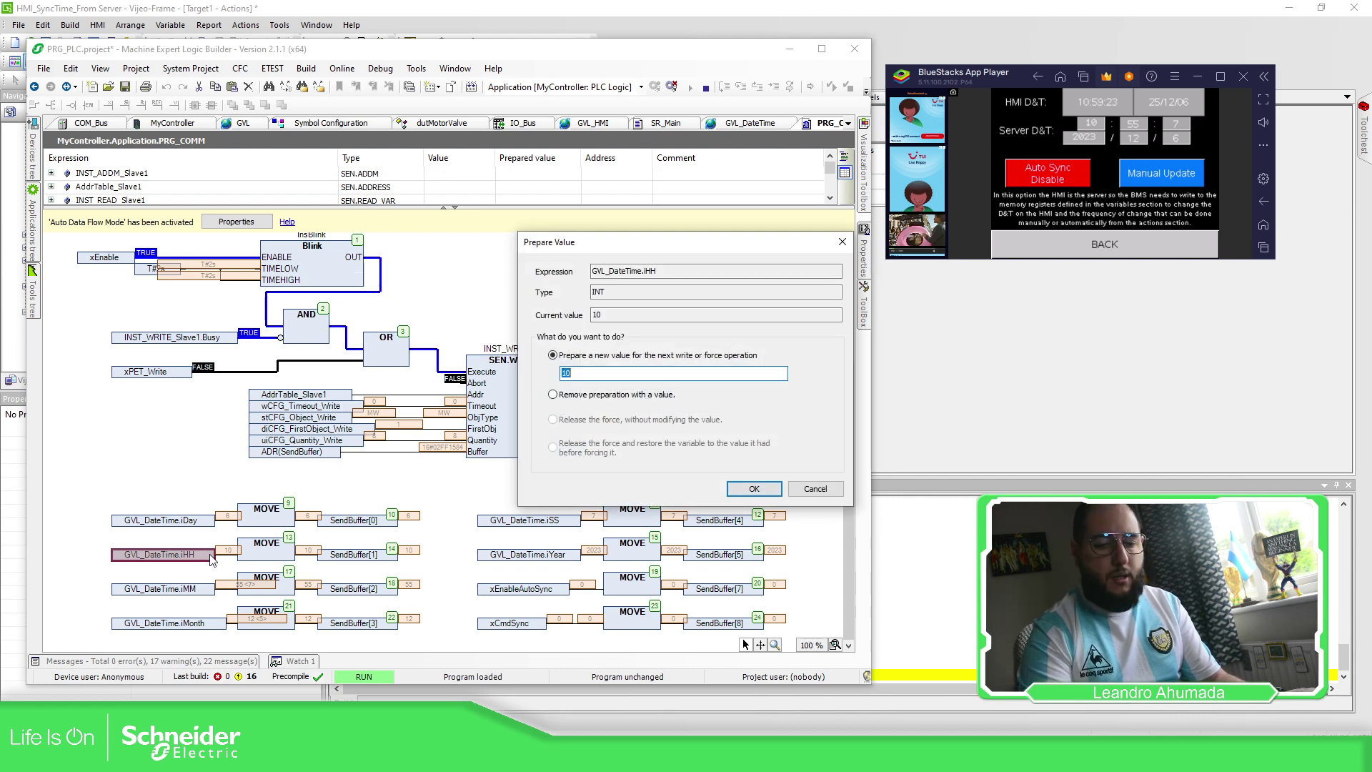
text(12)
key(Return)
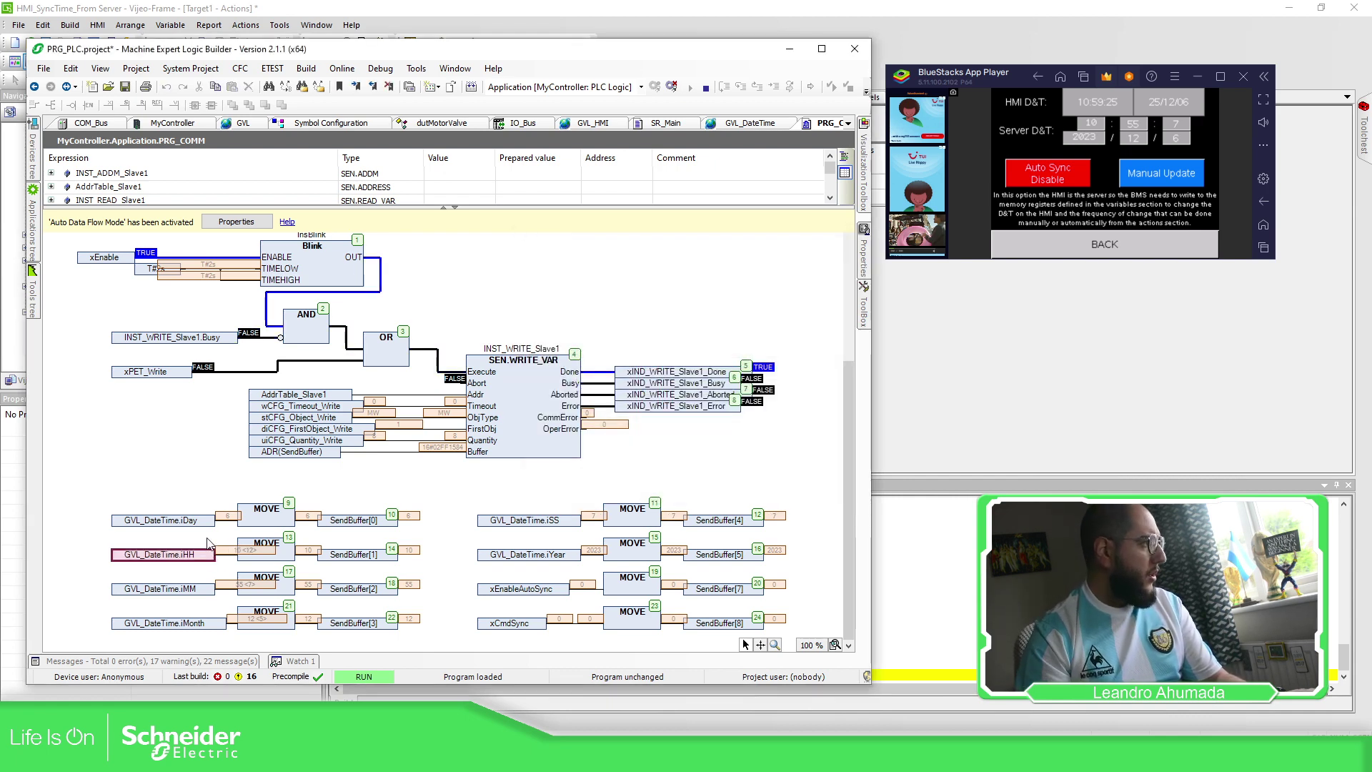
double_click(212, 522)
key(Return)
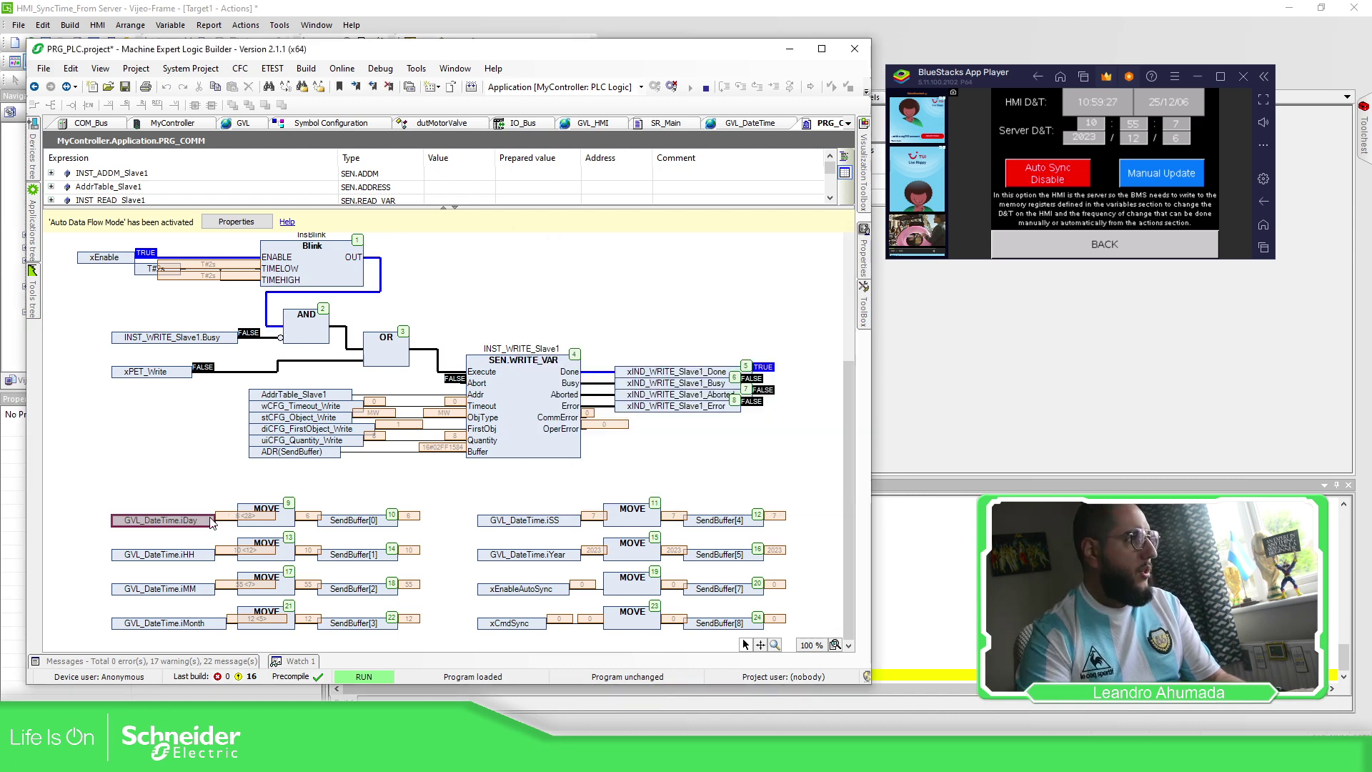
key(ctrl+F7)
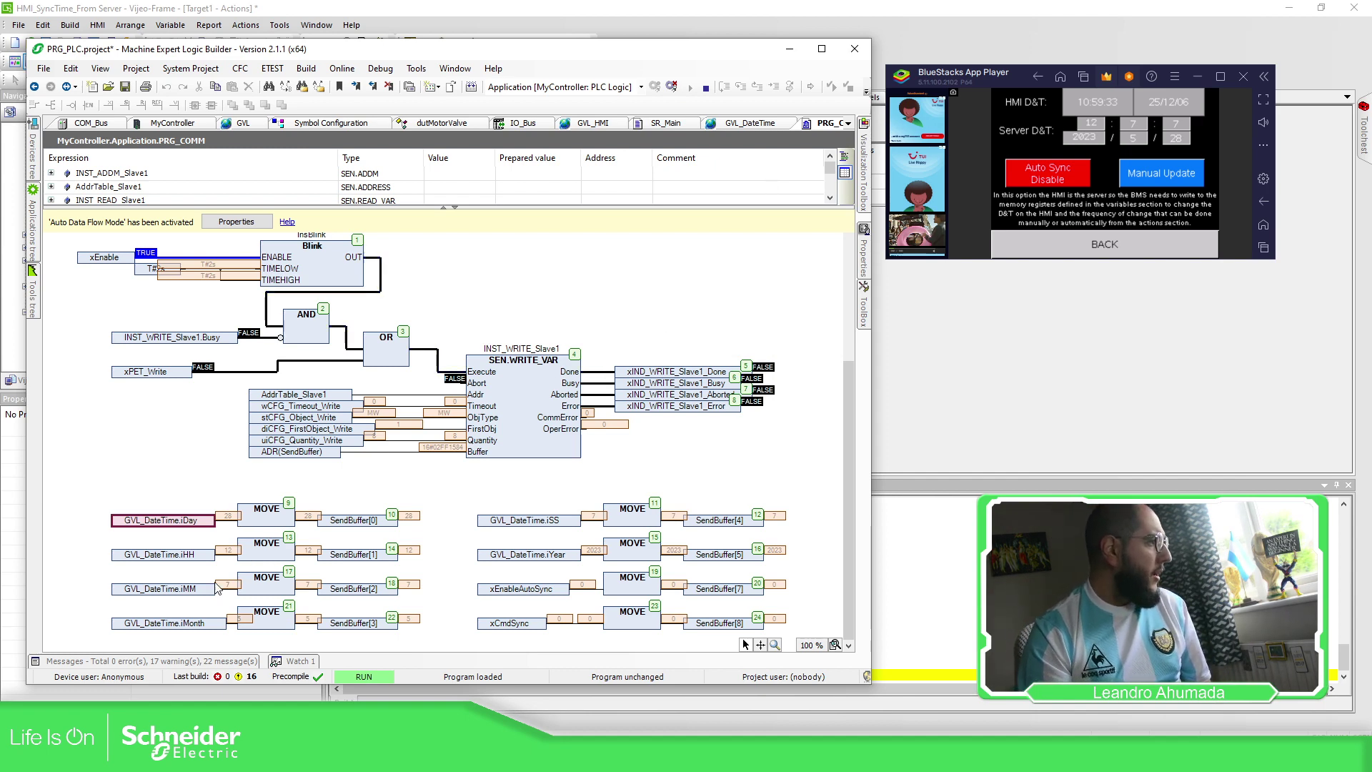
Prepare 7 for GVL_DateTime.iMonth and write it to the controller
double_click(221, 624)
text(7)
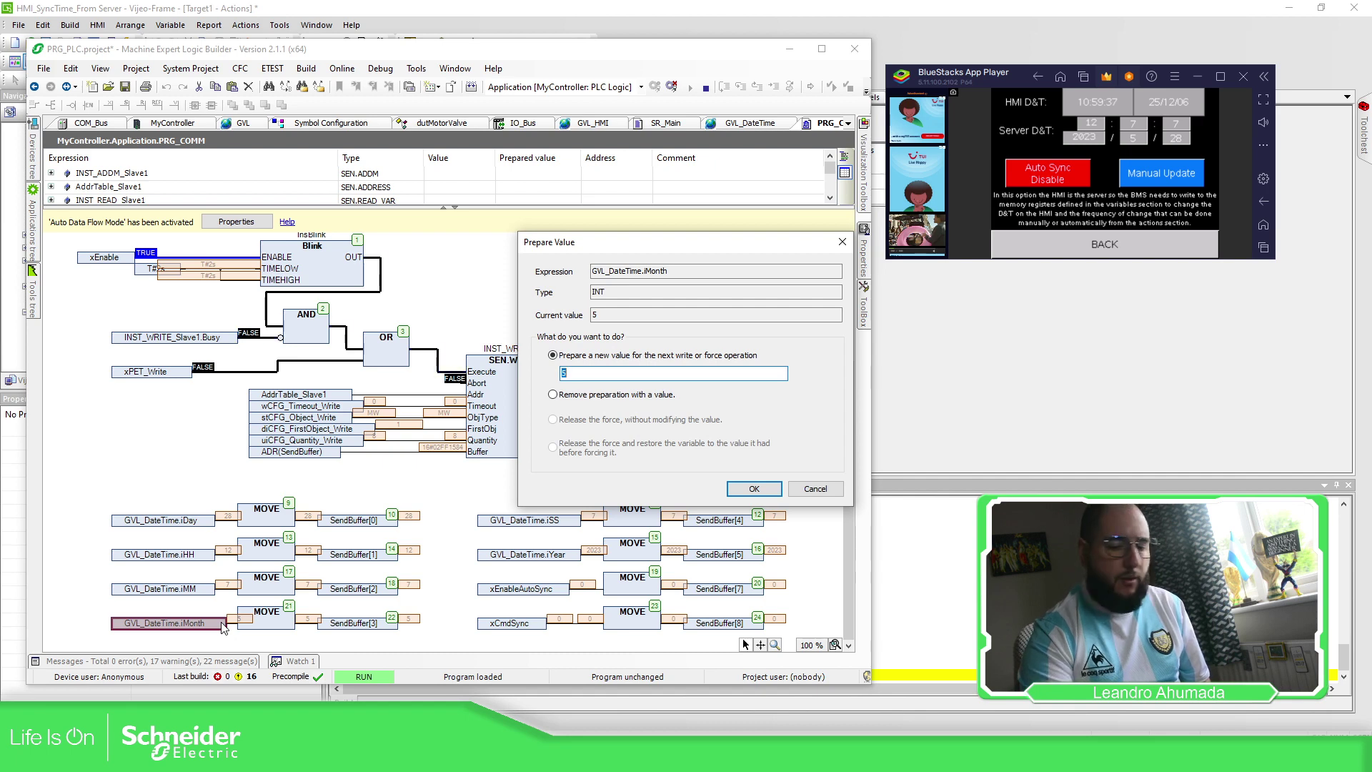
key(Return)
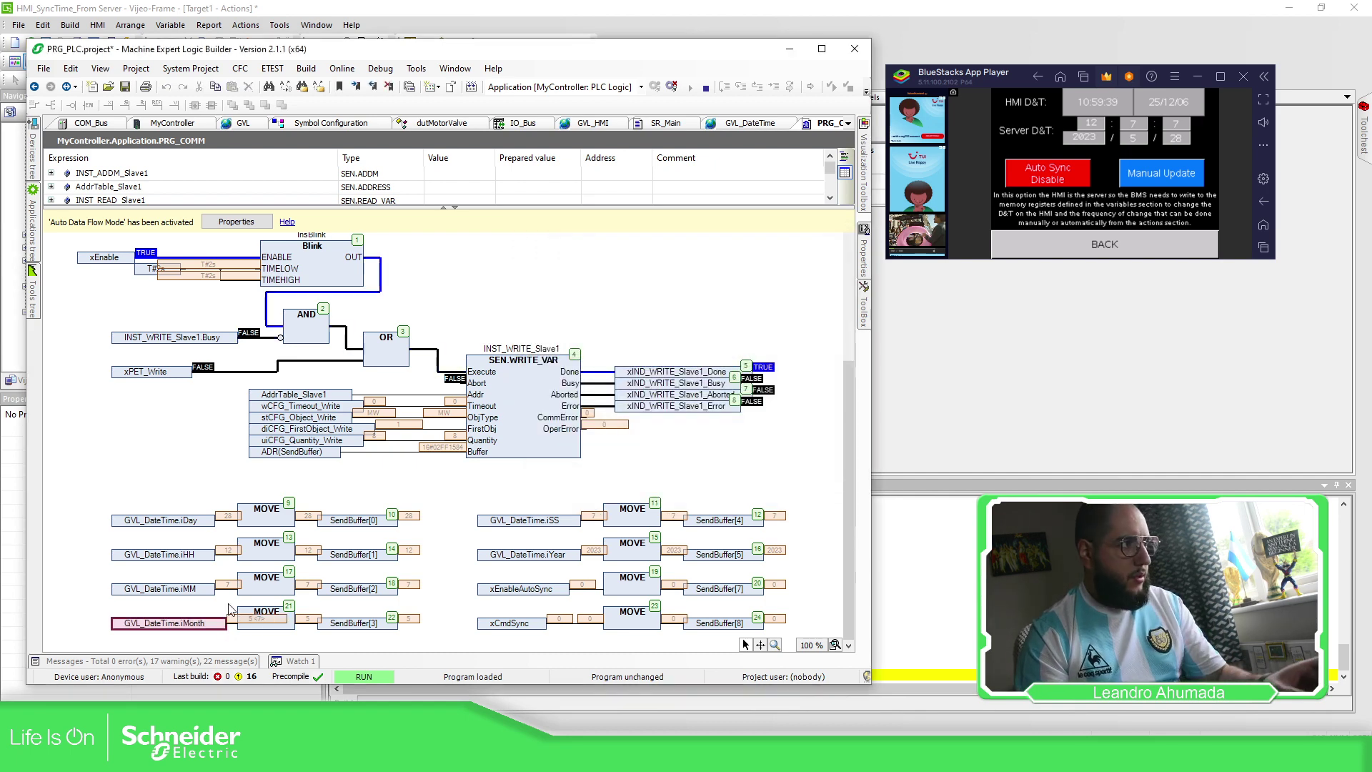
key(ctrl+F7)
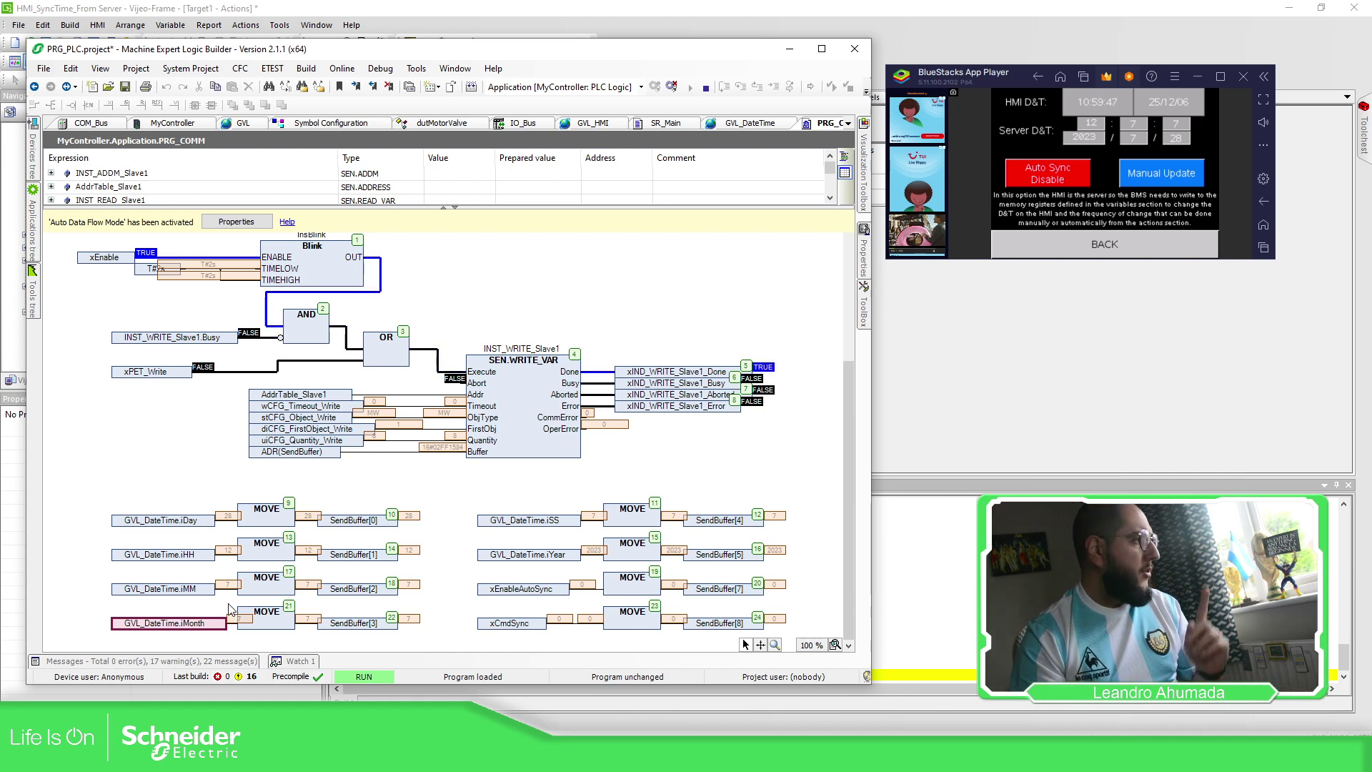
click(211, 561)
double_click(211, 560)
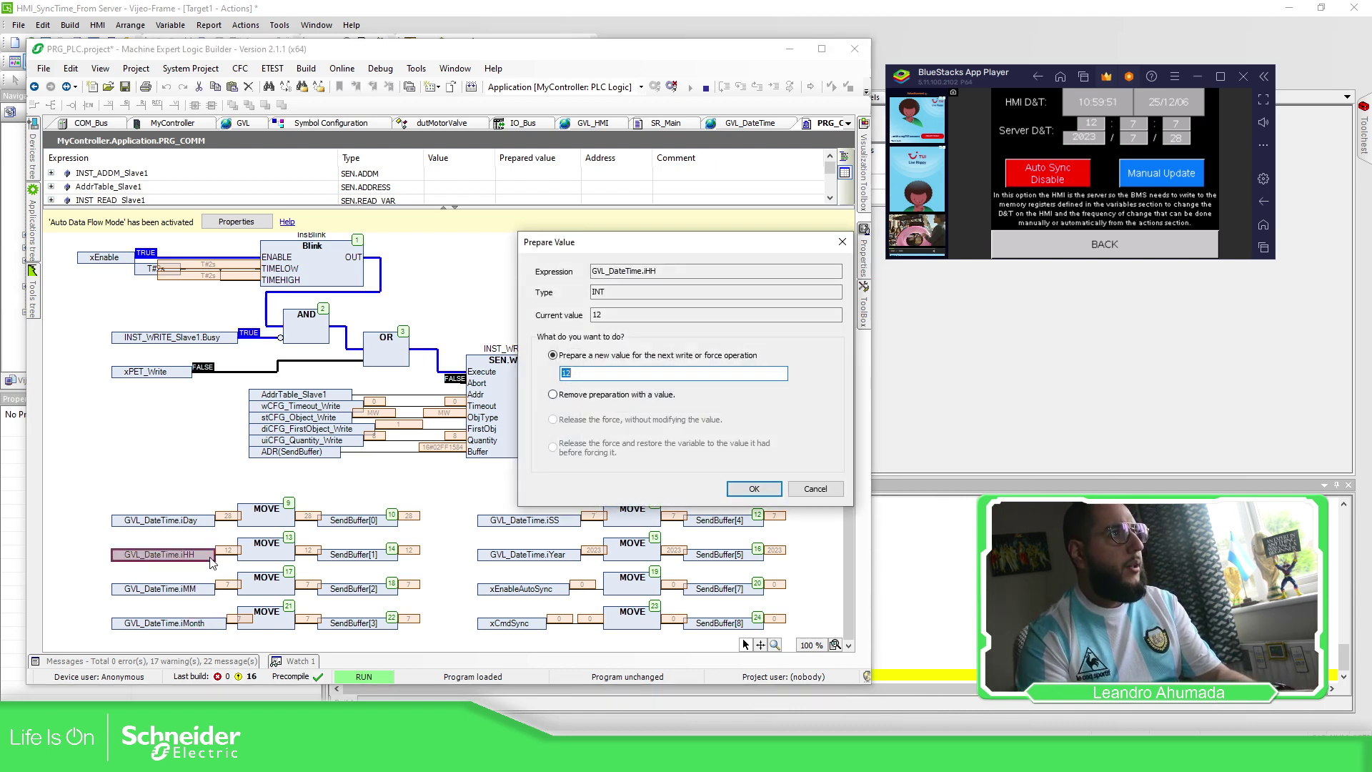
click(815, 489)
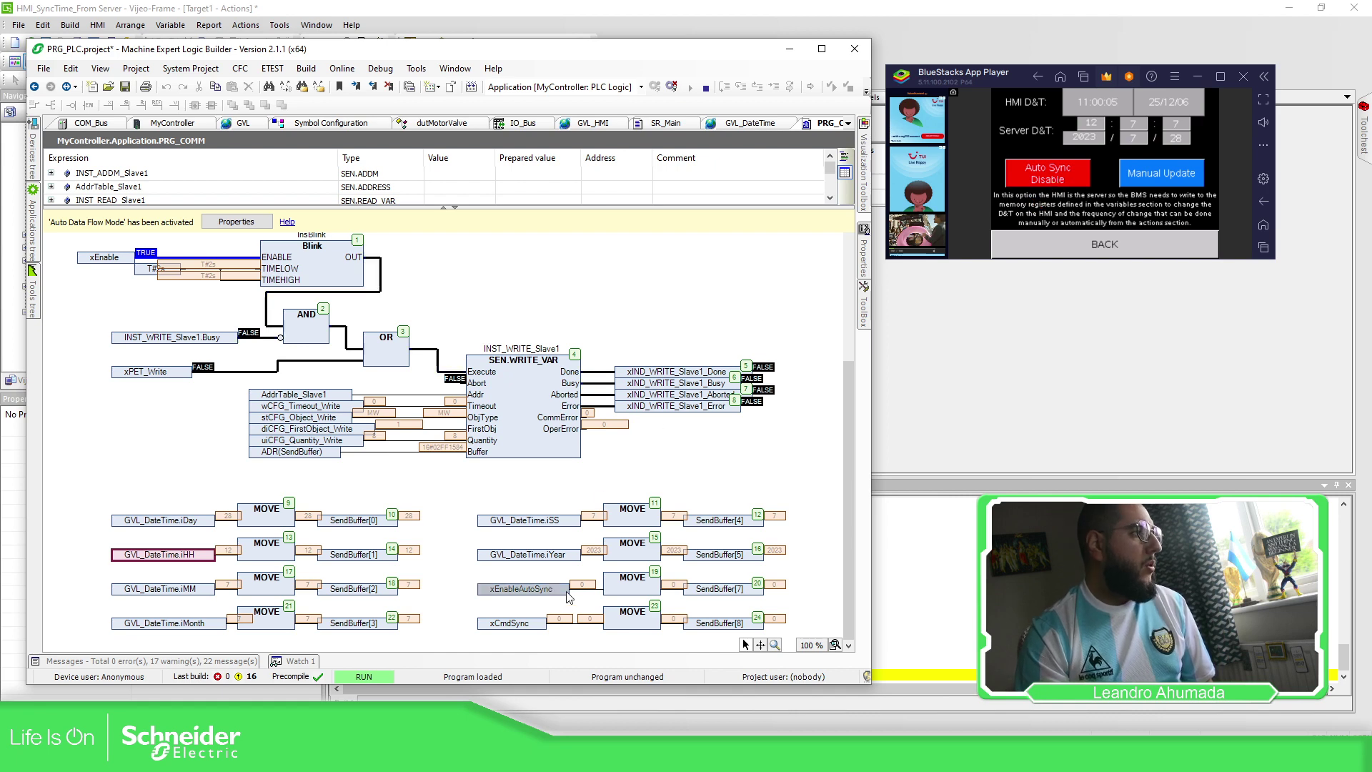
Prepare 1 for xEnableAutoSync and write it to the controller to enable the HMI's automatic synchronisation
double_click(529, 588)
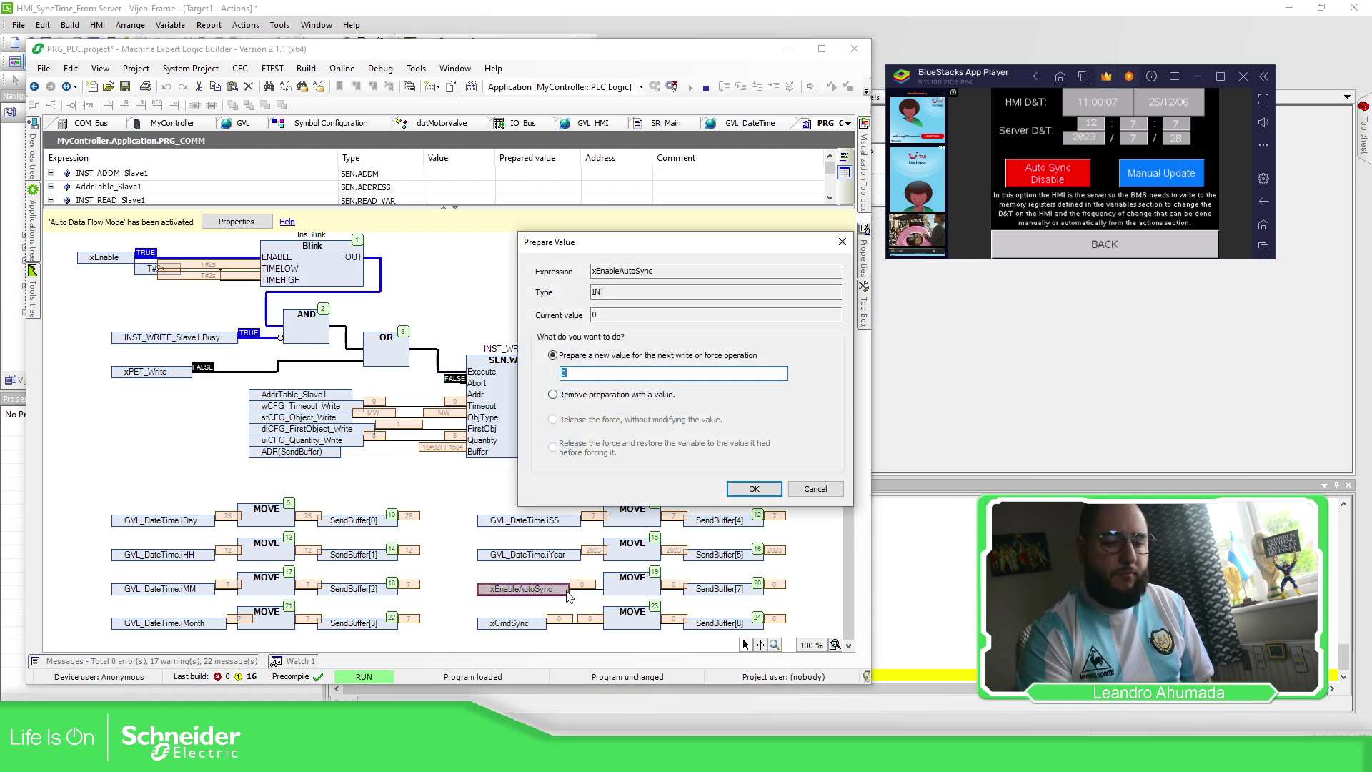
key(Return)
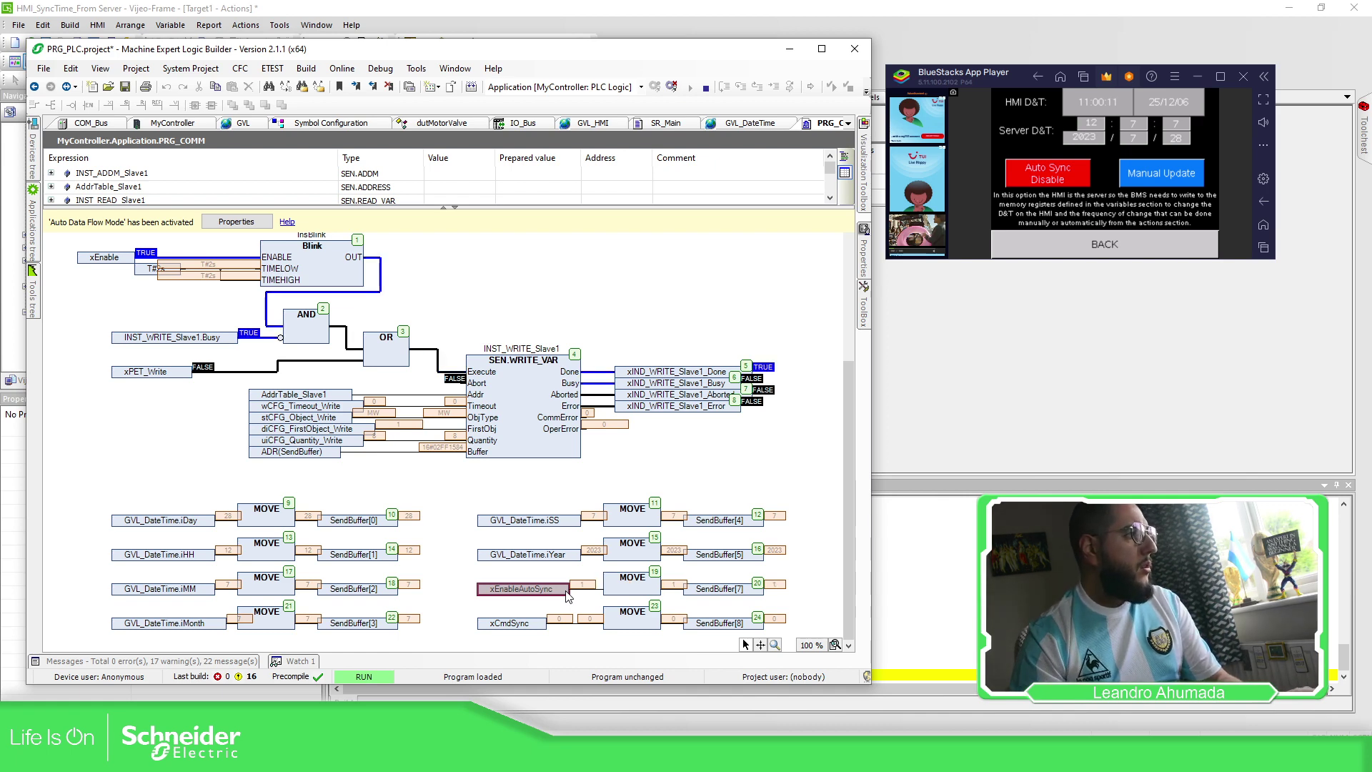
key(ctrl+F7)
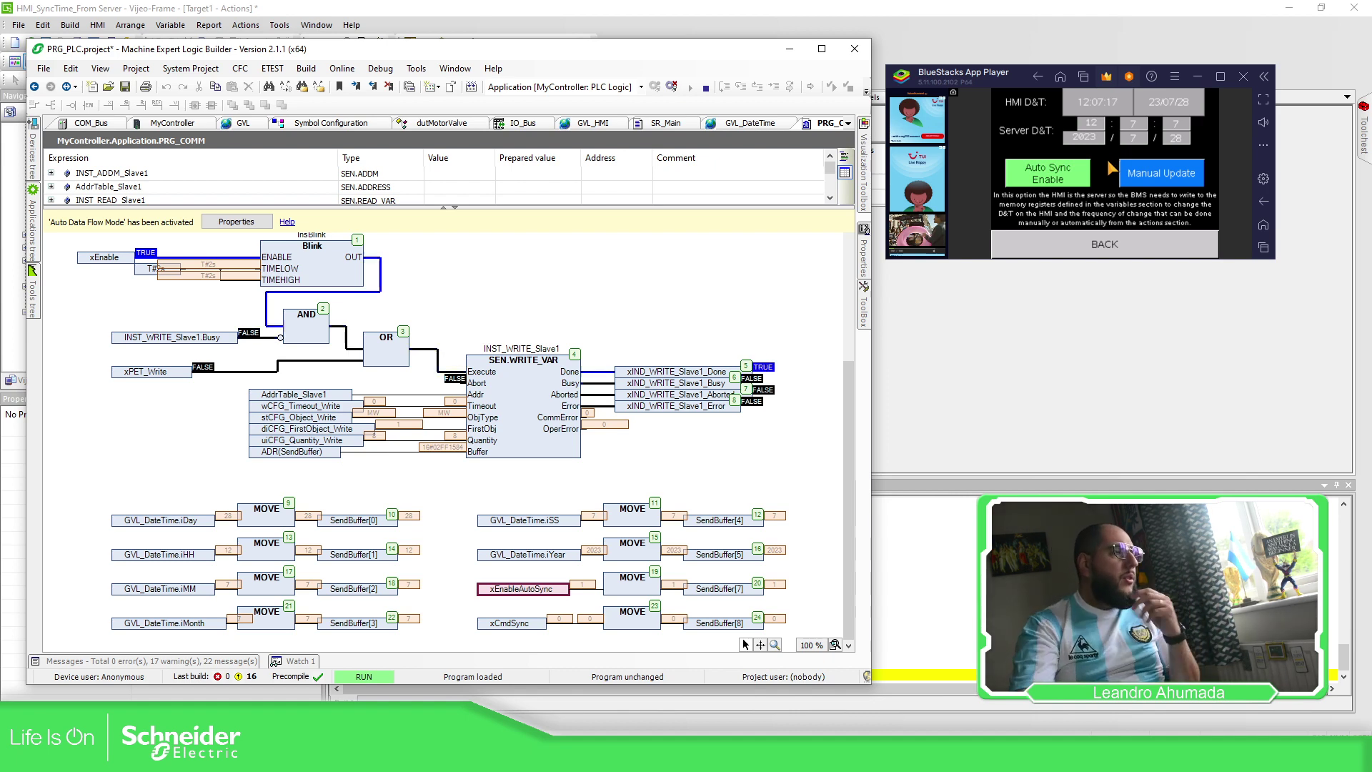
Write 0 to xEnableAutoSync to disable automatic synchronisation, and return the HMI emulator to its home page
click(1060, 179)
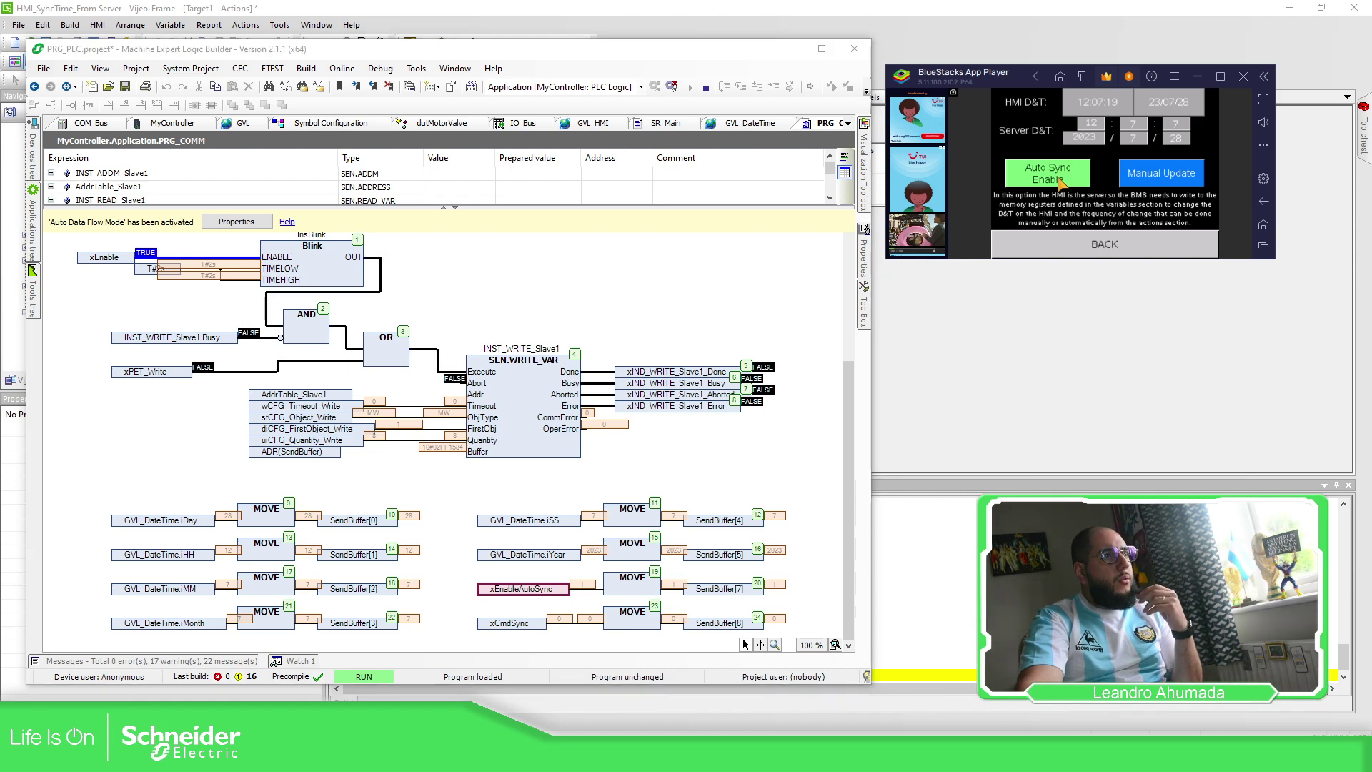
double_click(561, 590)
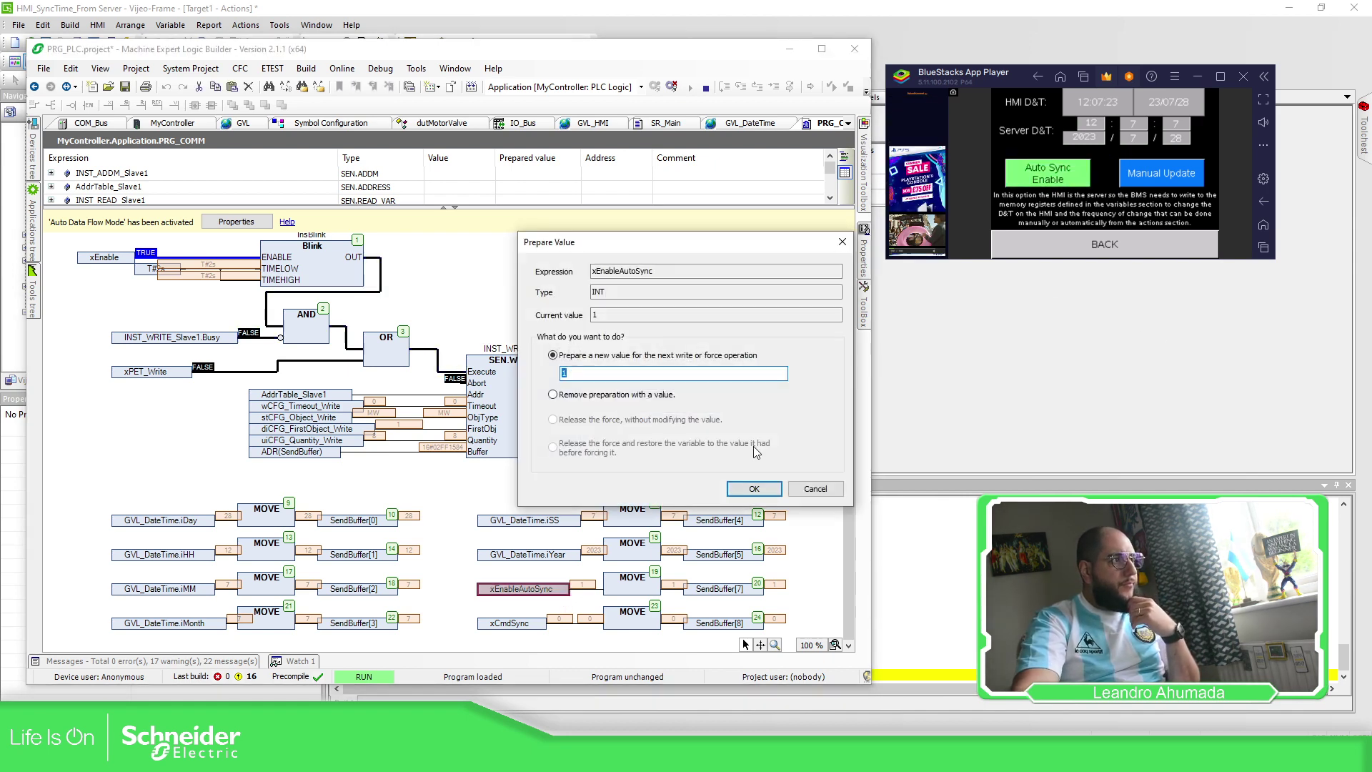
text(0)
click(754, 488)
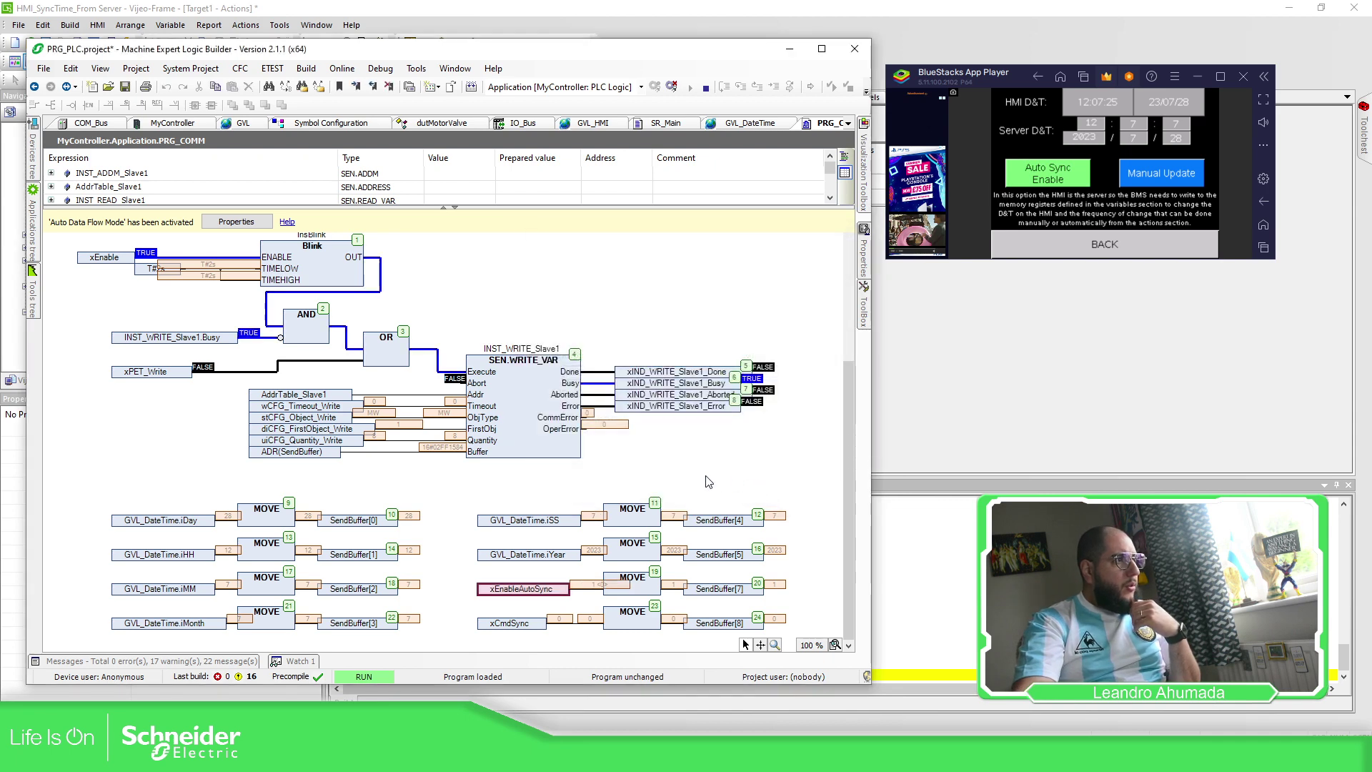
key(ctrl+F7)
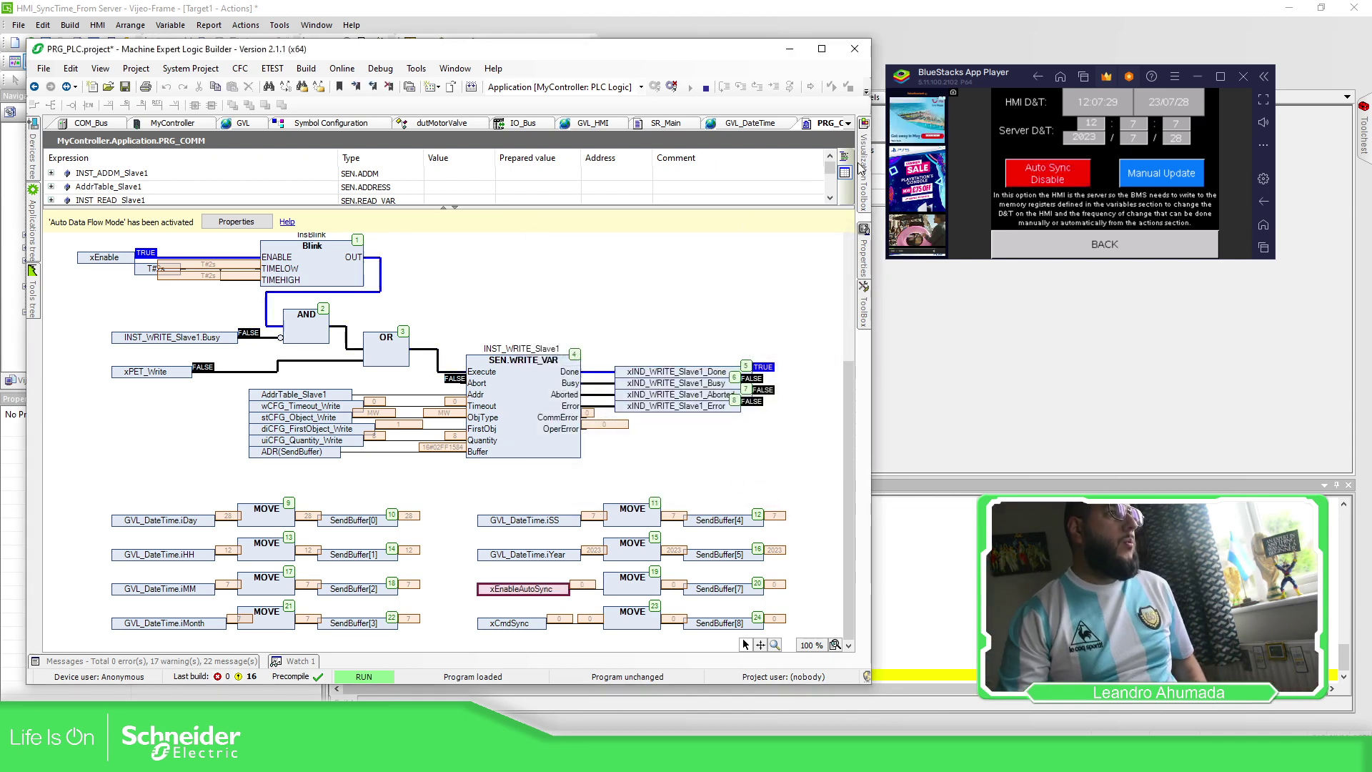
click(1052, 248)
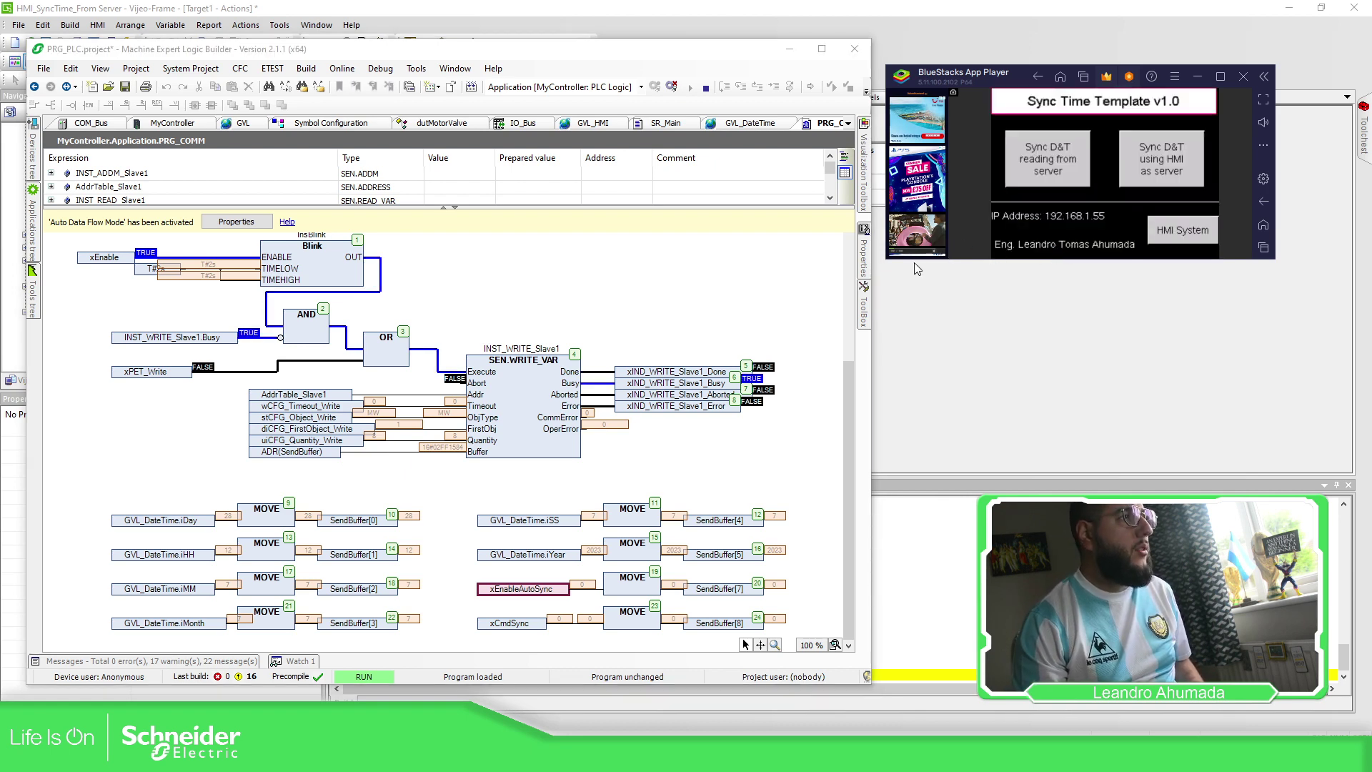
click(626, 350)
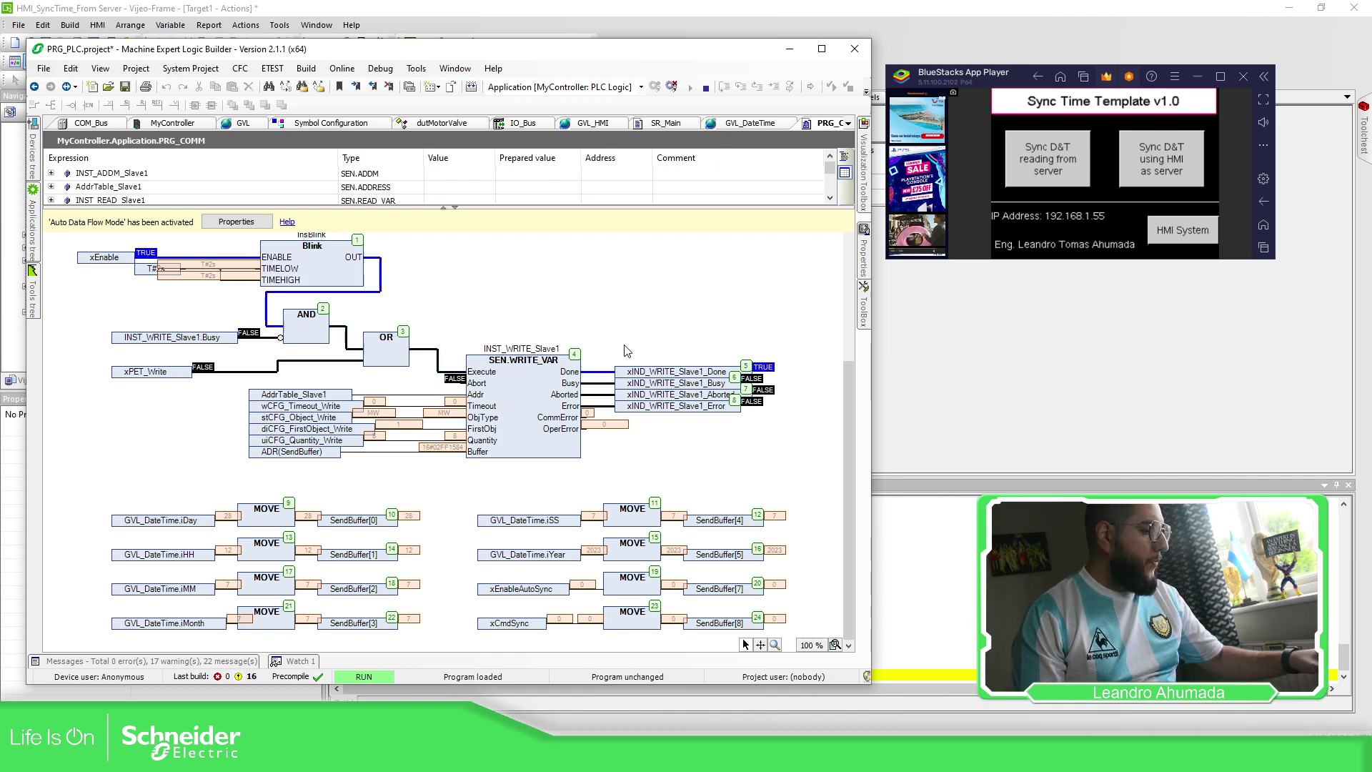
Switch to Vijeo-Frame and review the HMI_Server equipment under ModbusSlave01
key(alt+Tab)
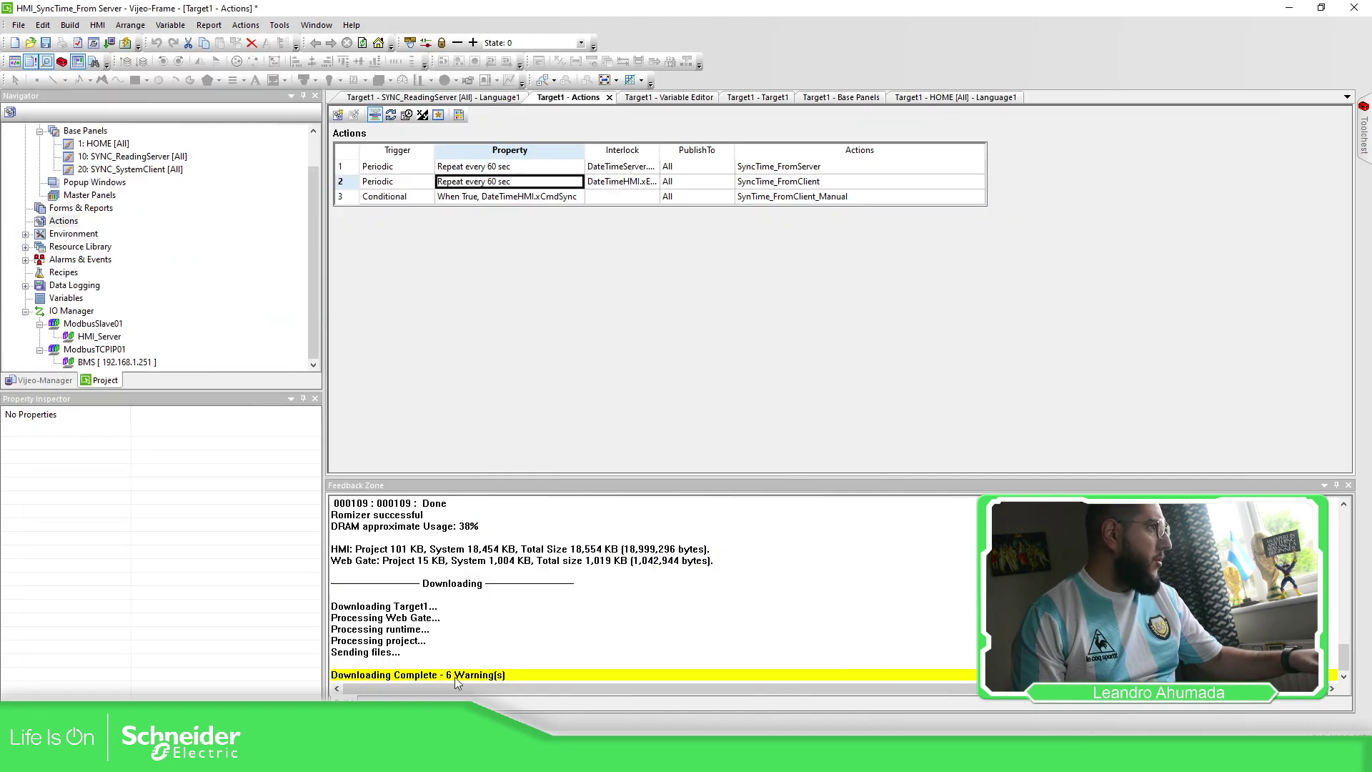
double_click(101, 339)
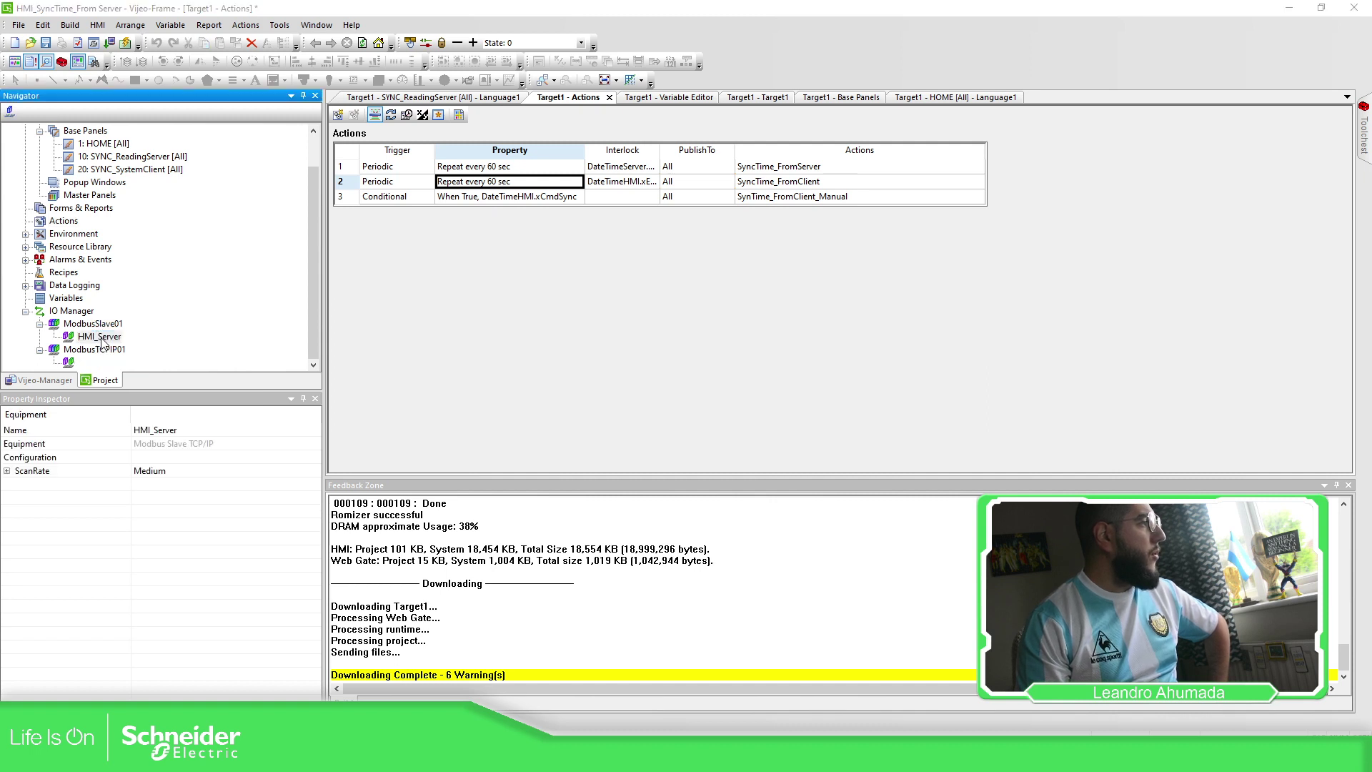
click(699, 453)
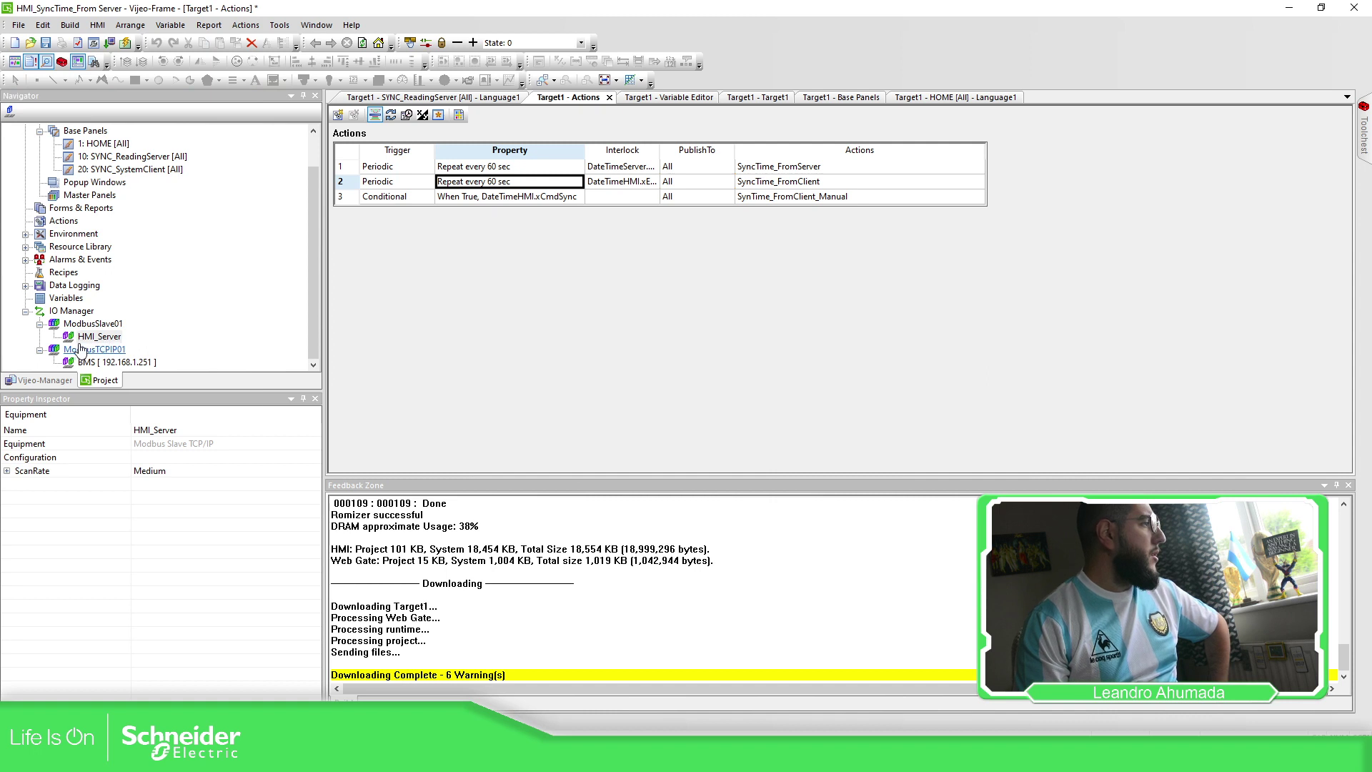
Examine the scan groups and device addresses of the DateTimeHMI and DateTimeServer variables in the Variable Editor
click(673, 105)
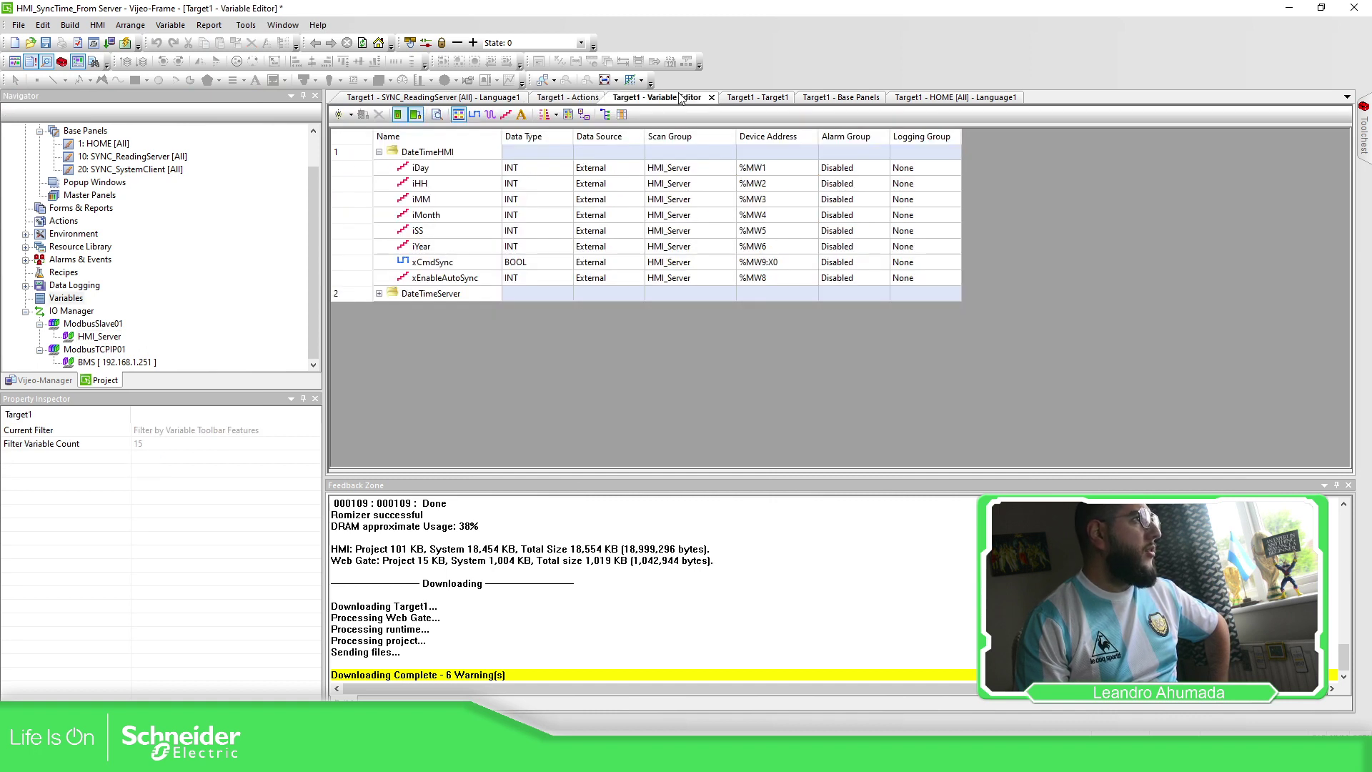
click(801, 189)
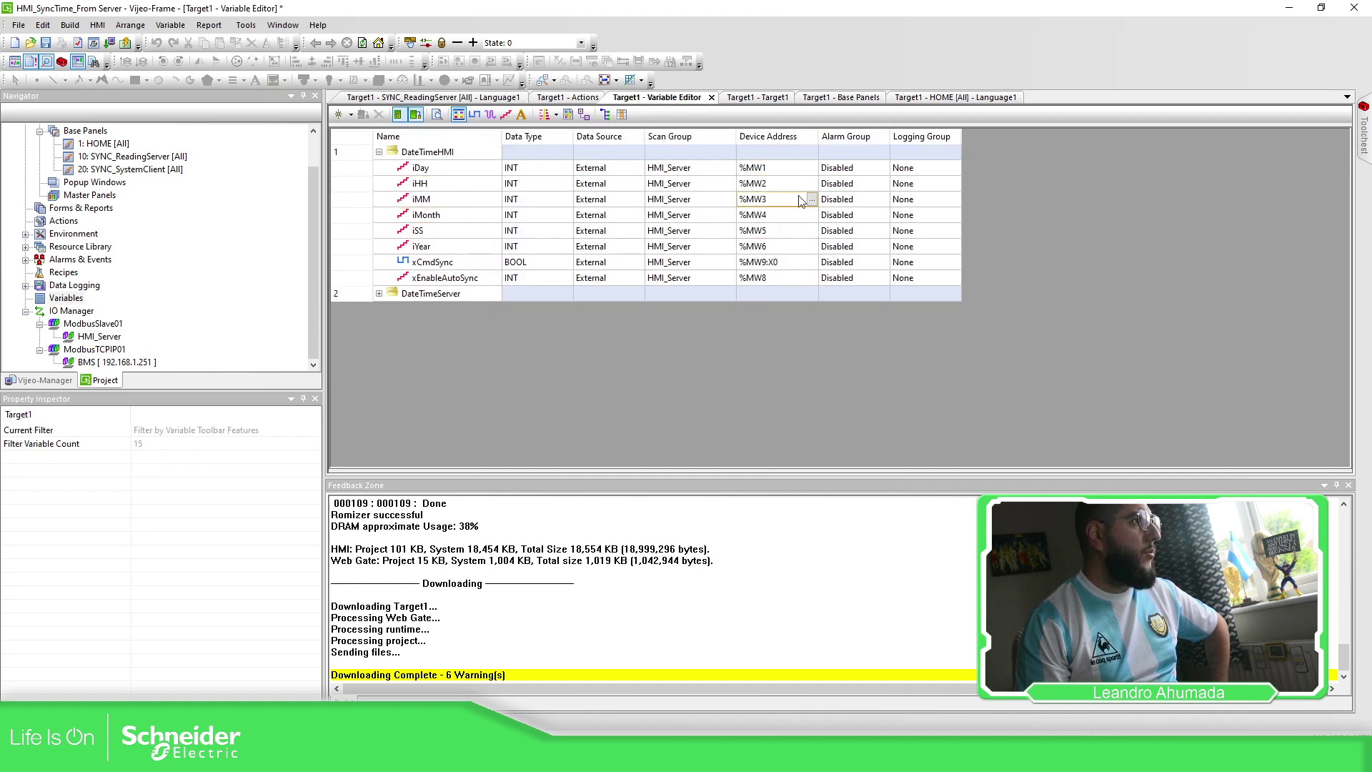
click(525, 187)
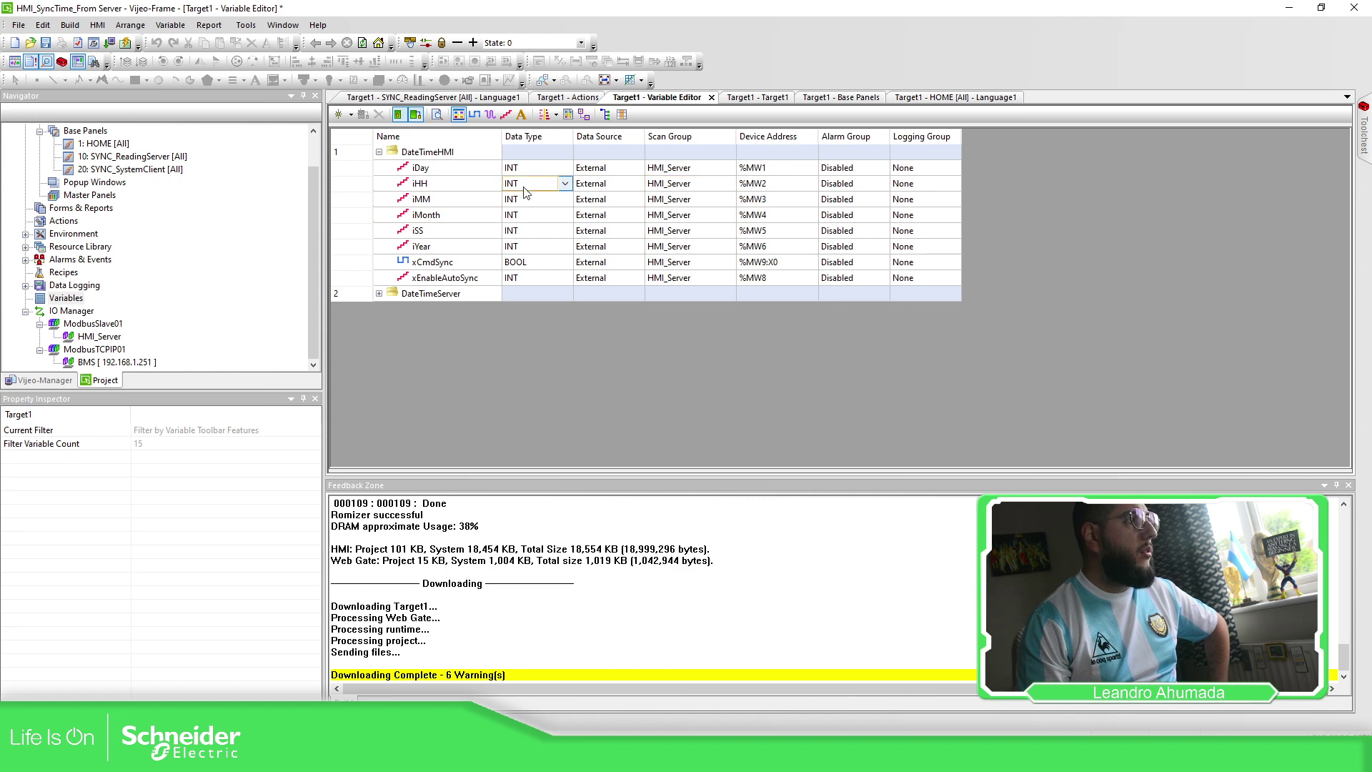
click(379, 151)
click(379, 168)
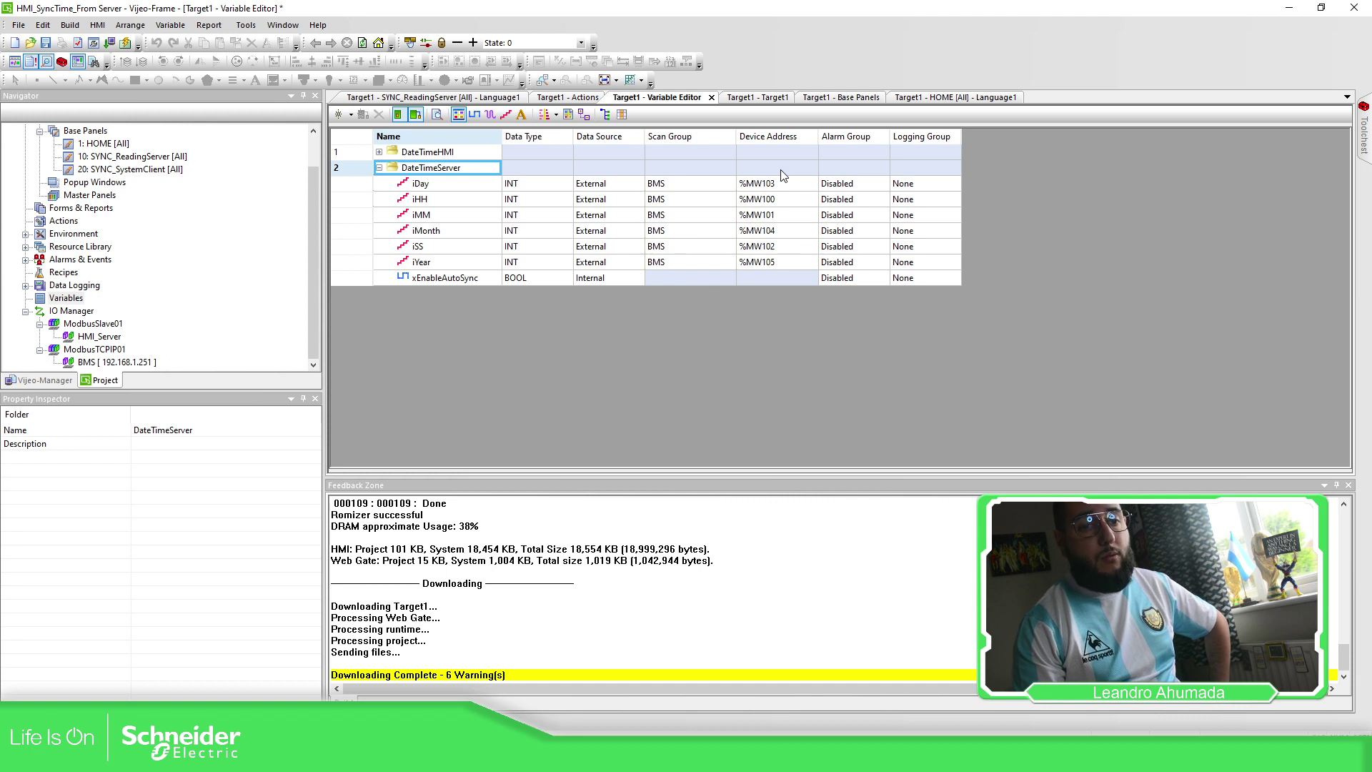
click(727, 313)
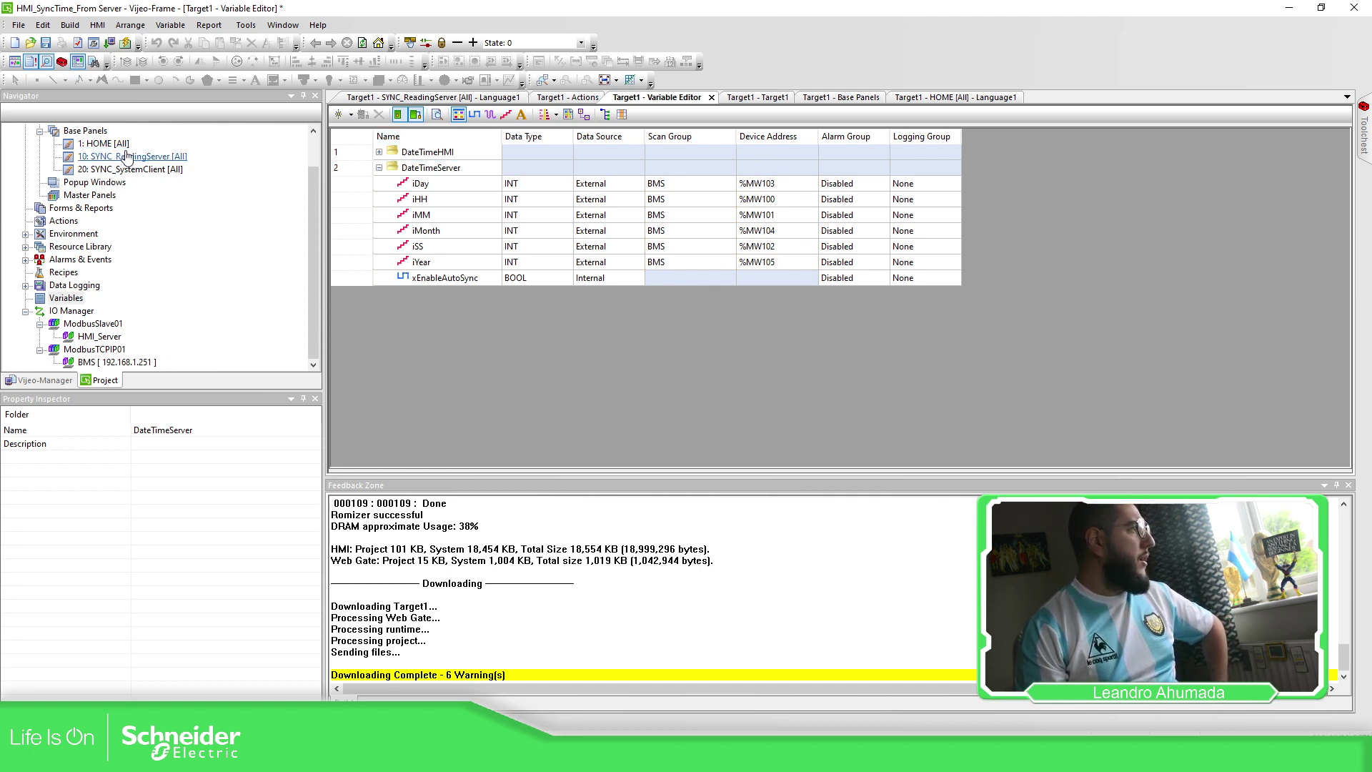
Examine the Sys.setDate and Sys.setTime calls in the SyncTime_FromServer action's script, and cancel out of the action settings
double_click(47, 223)
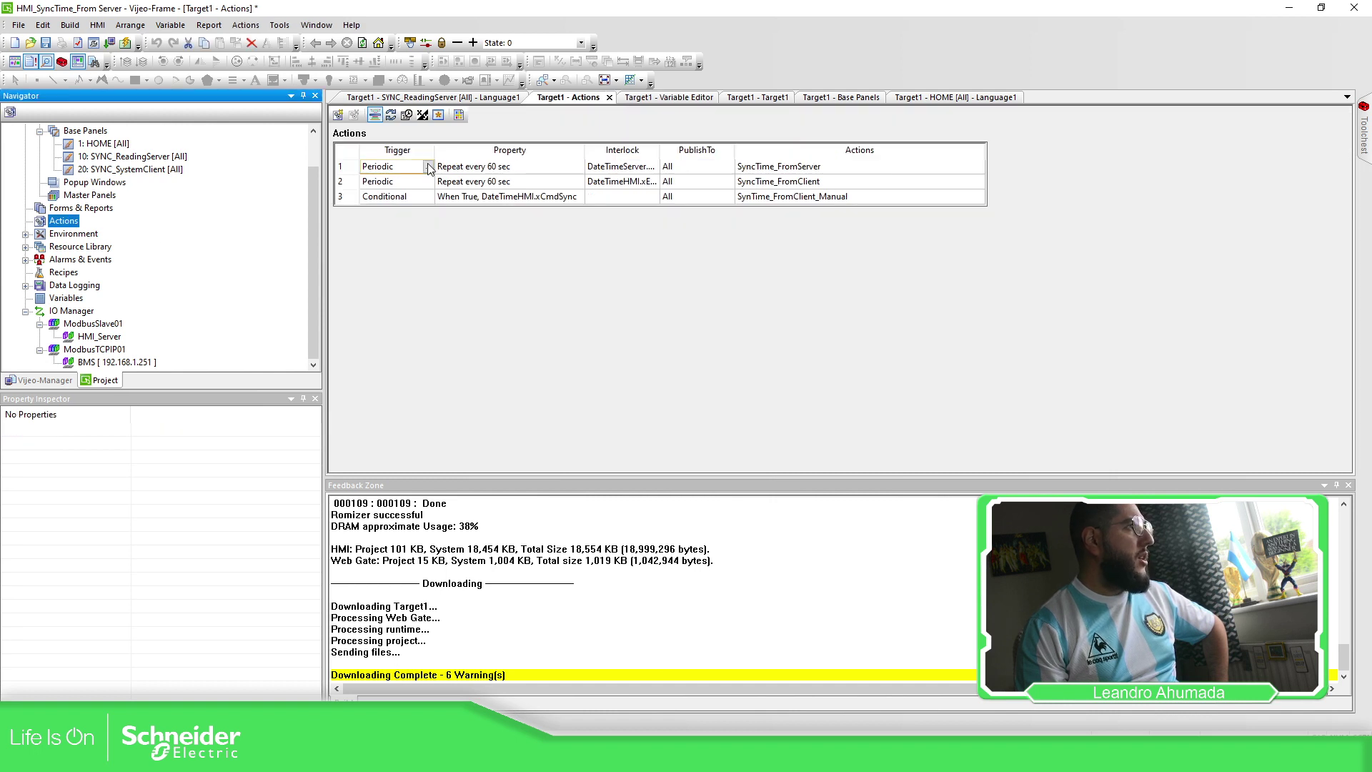
click(979, 168)
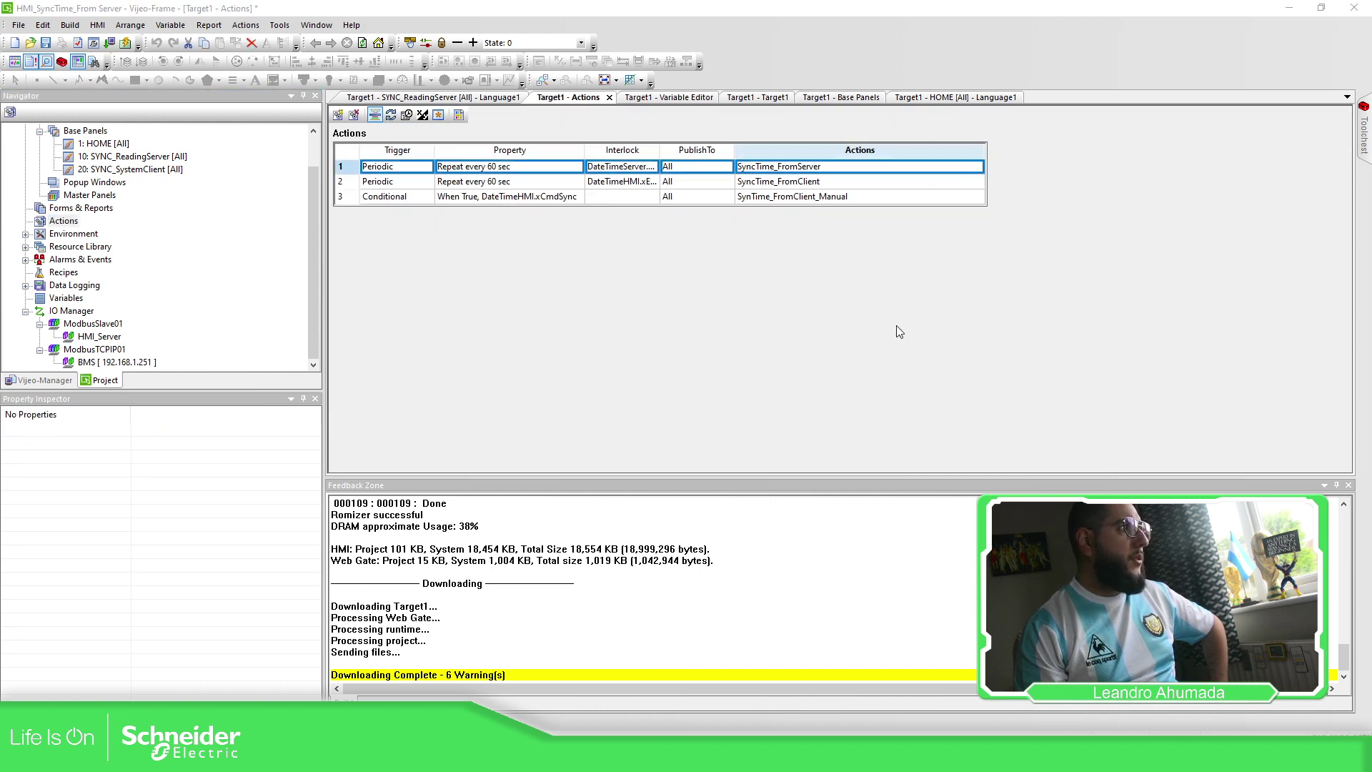
click(701, 326)
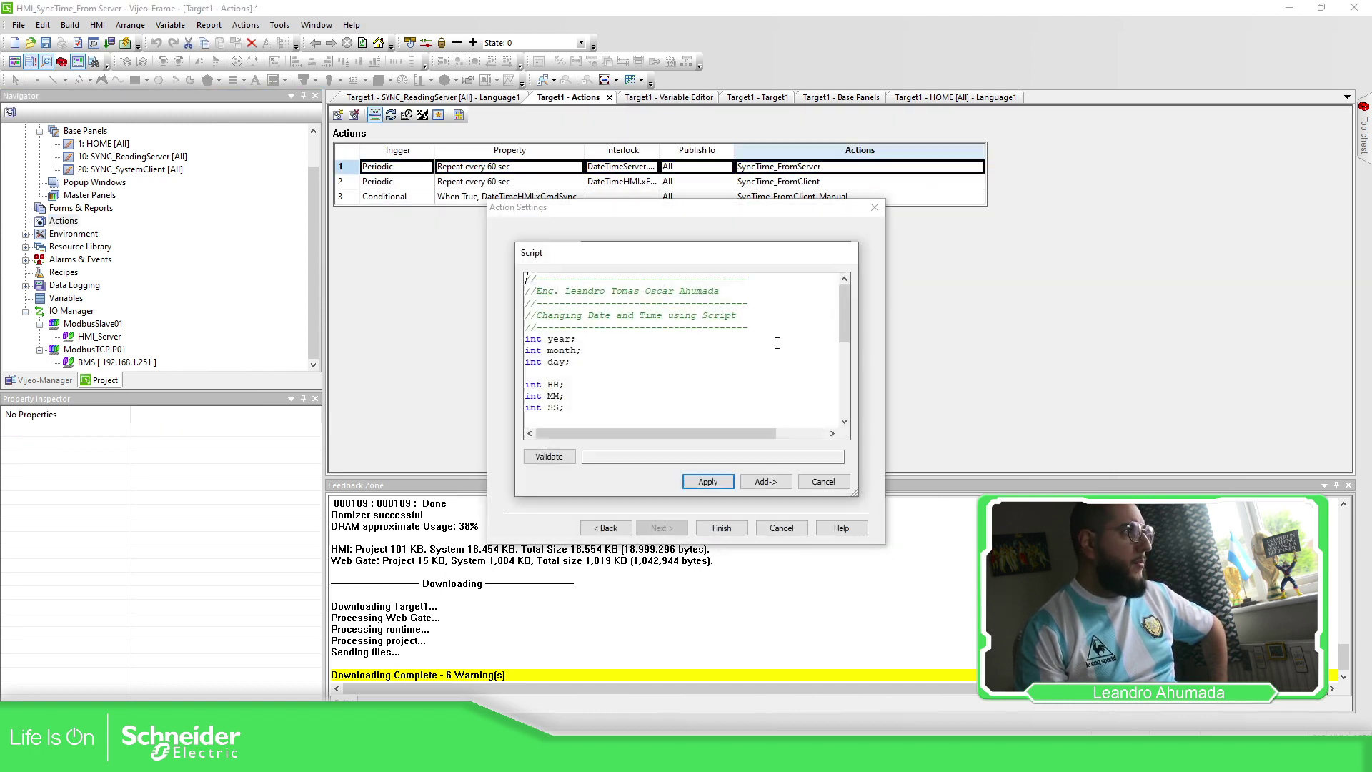
drag(853, 493, 1142, 644)
scroll(678, 443, down, 2)
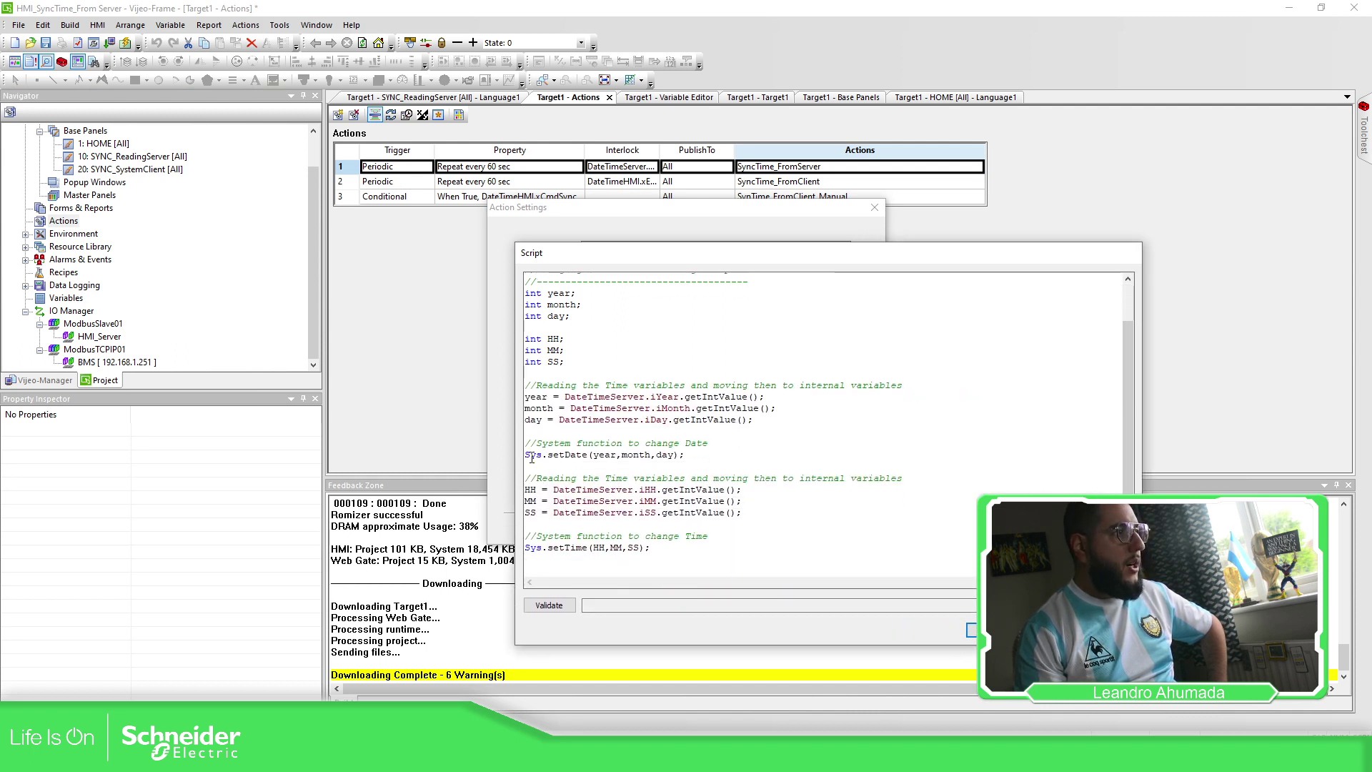
drag(531, 458, 579, 456)
drag(588, 547, 529, 547)
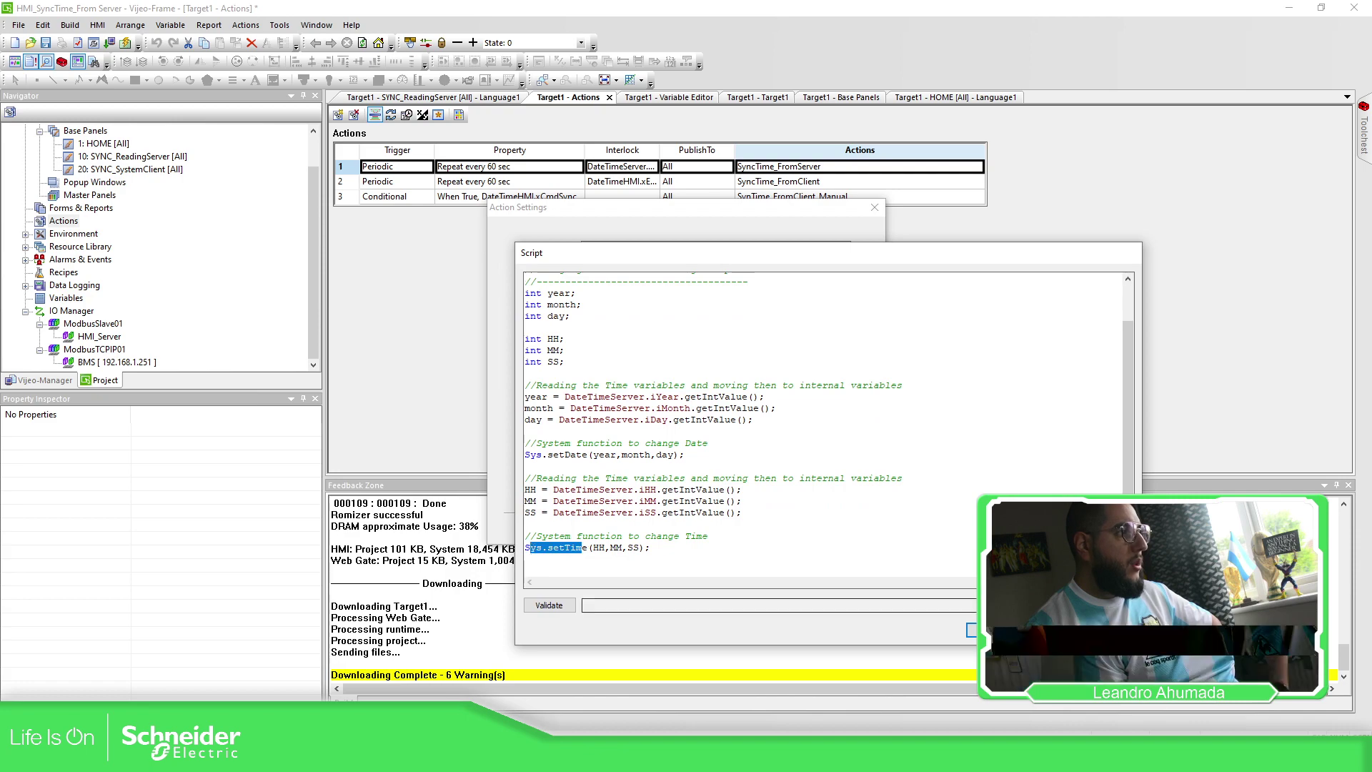
click(972, 630)
click(781, 528)
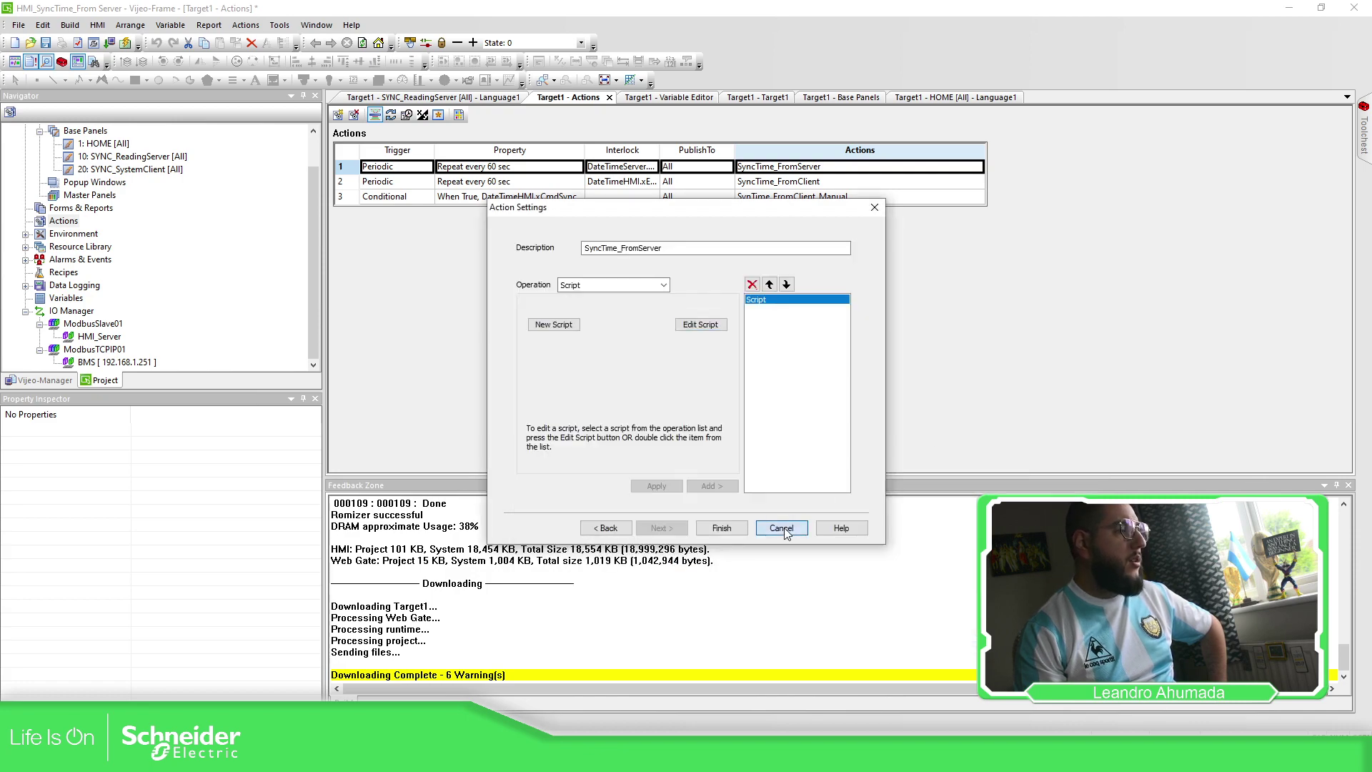